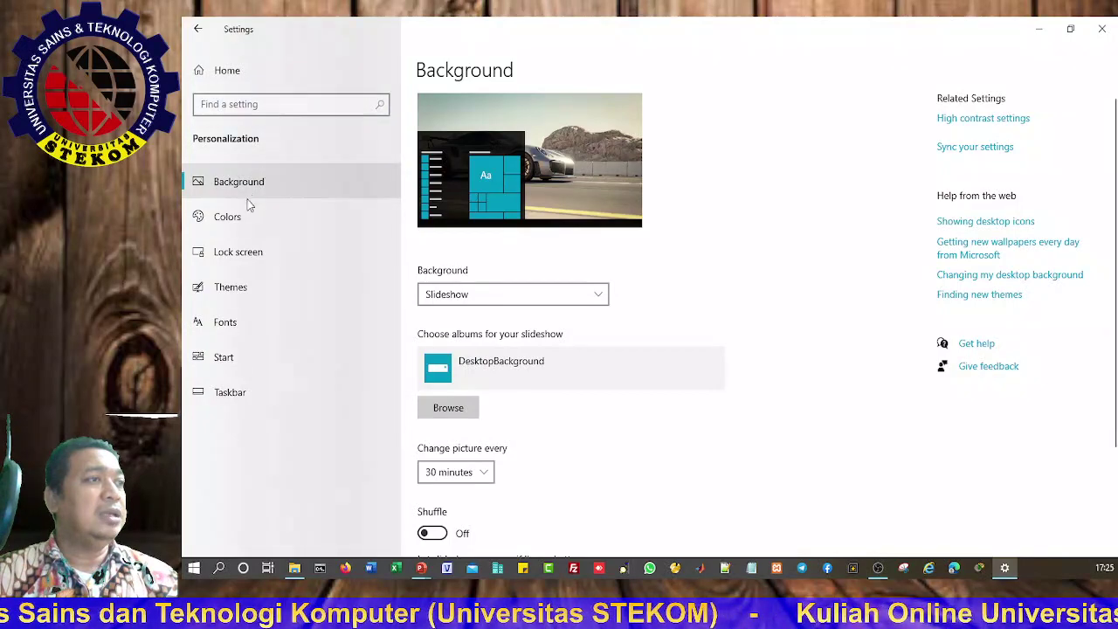
Review the Colors page and the available themes in the host's Personalization settings, and minimize the Settings window
click(218, 221)
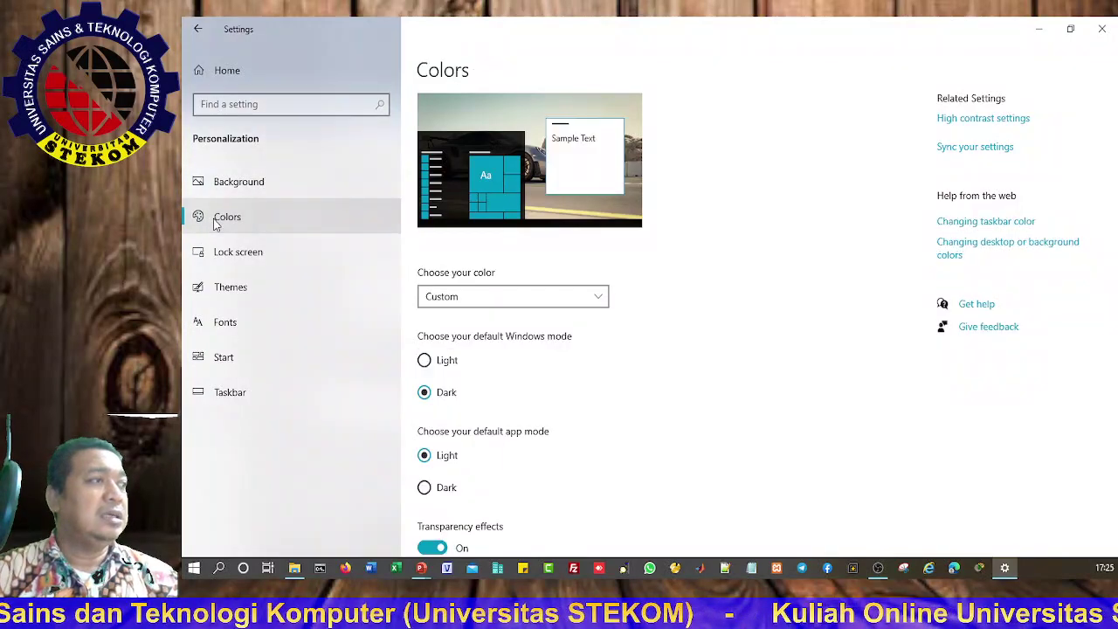
click(226, 293)
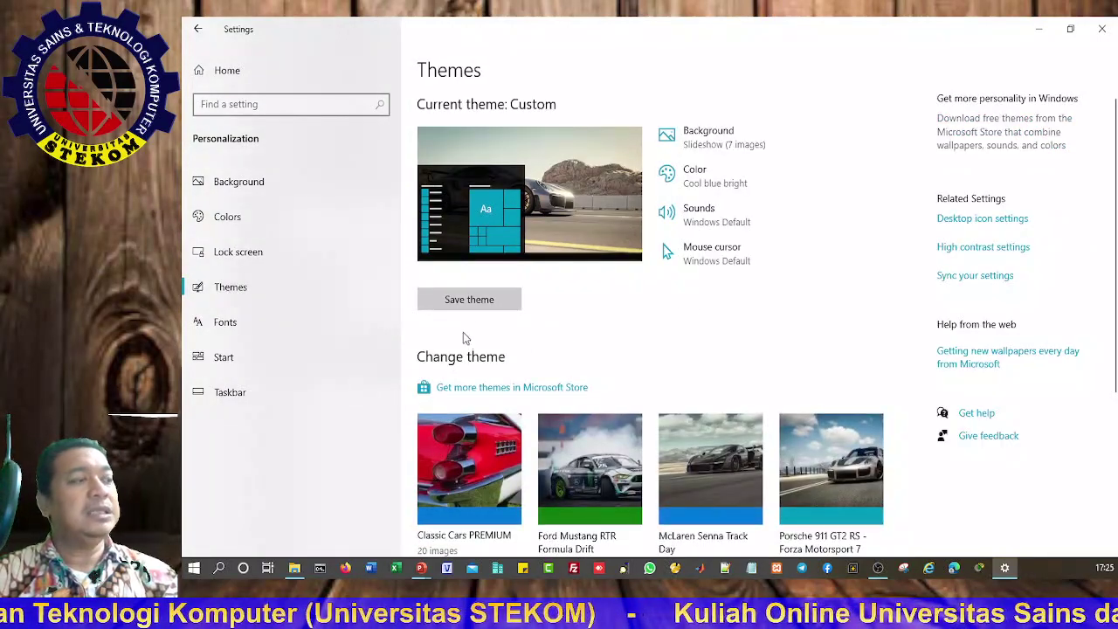
scroll(516, 358, down, 3)
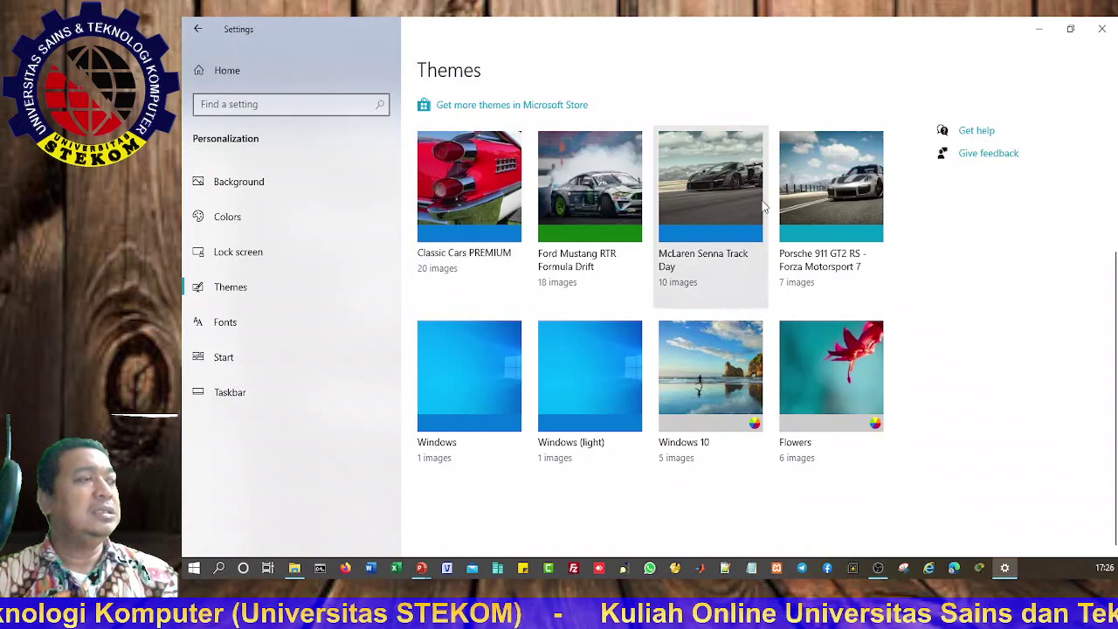
scroll(463, 207, up, 3)
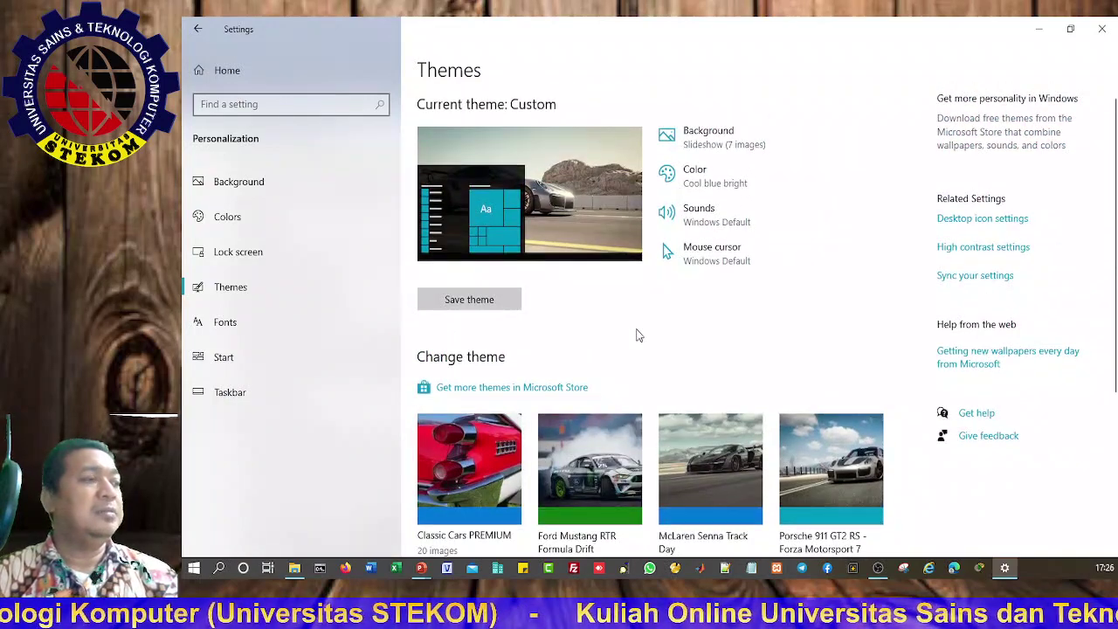
scroll(625, 410, down, 2)
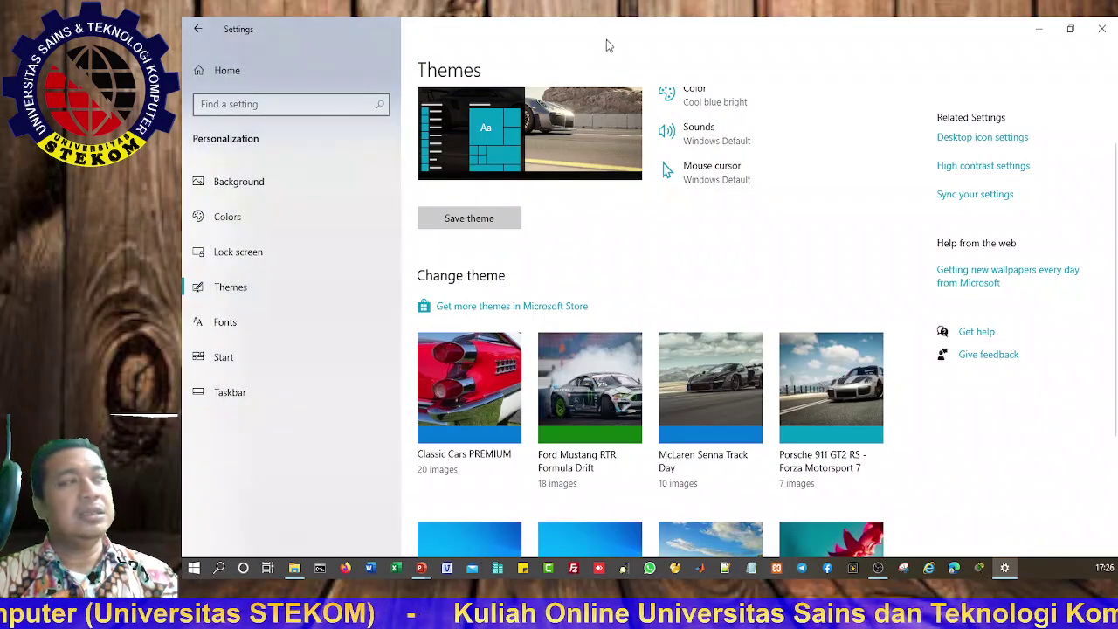
click(1039, 29)
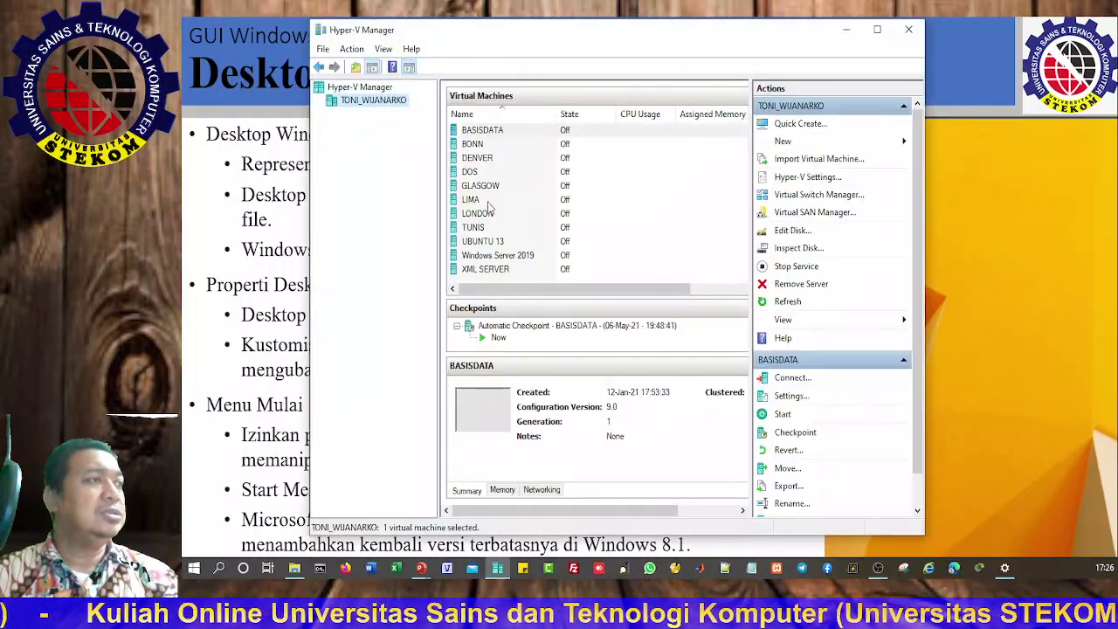
Examine the virtual machines listed in Hyper-V Manager one by one, from BASISDATA through XML SERVER
click(486, 200)
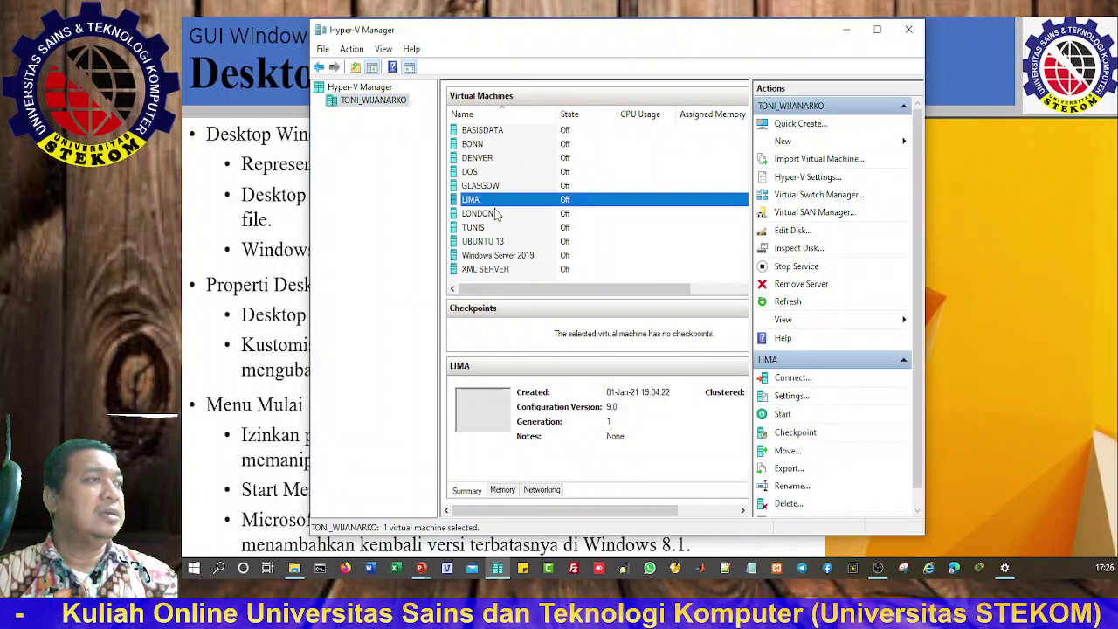
click(496, 214)
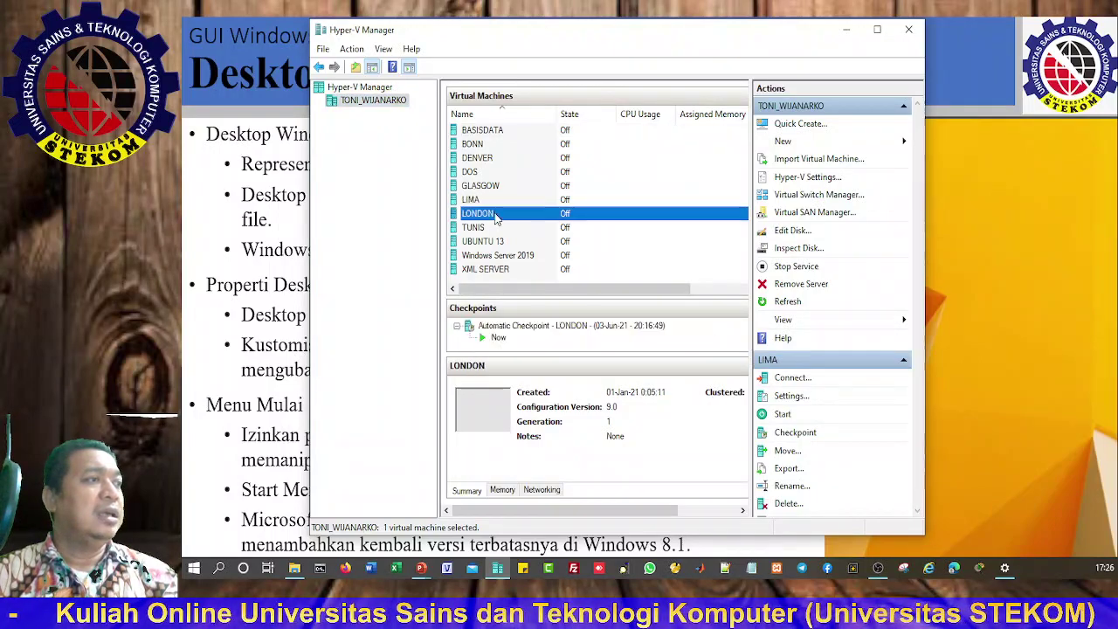
click(504, 270)
click(489, 133)
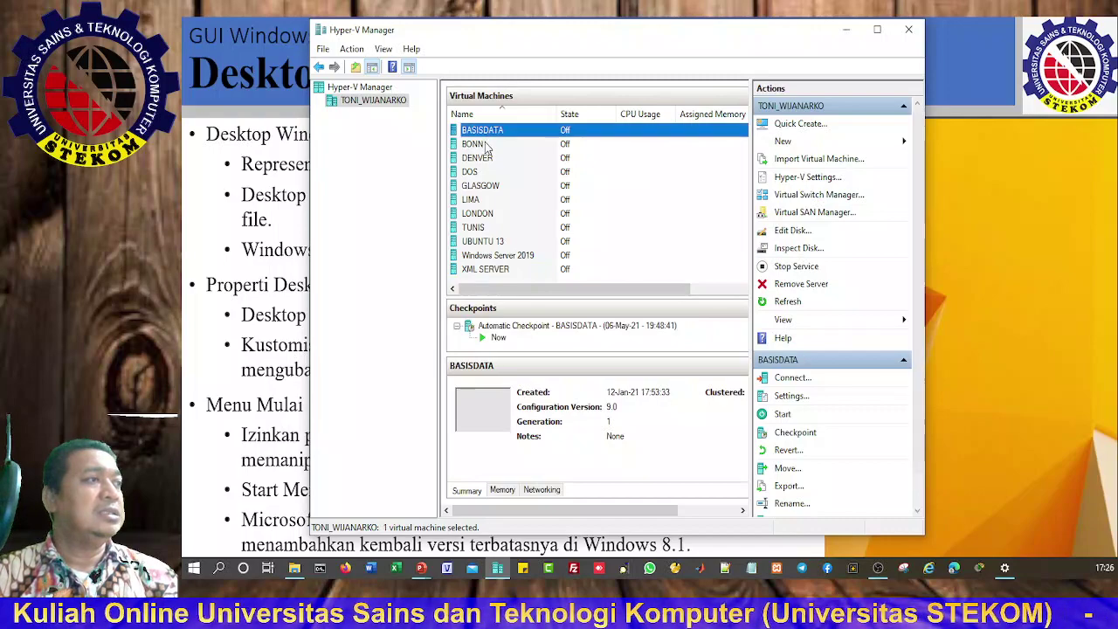
click(484, 144)
click(482, 158)
click(481, 187)
click(480, 200)
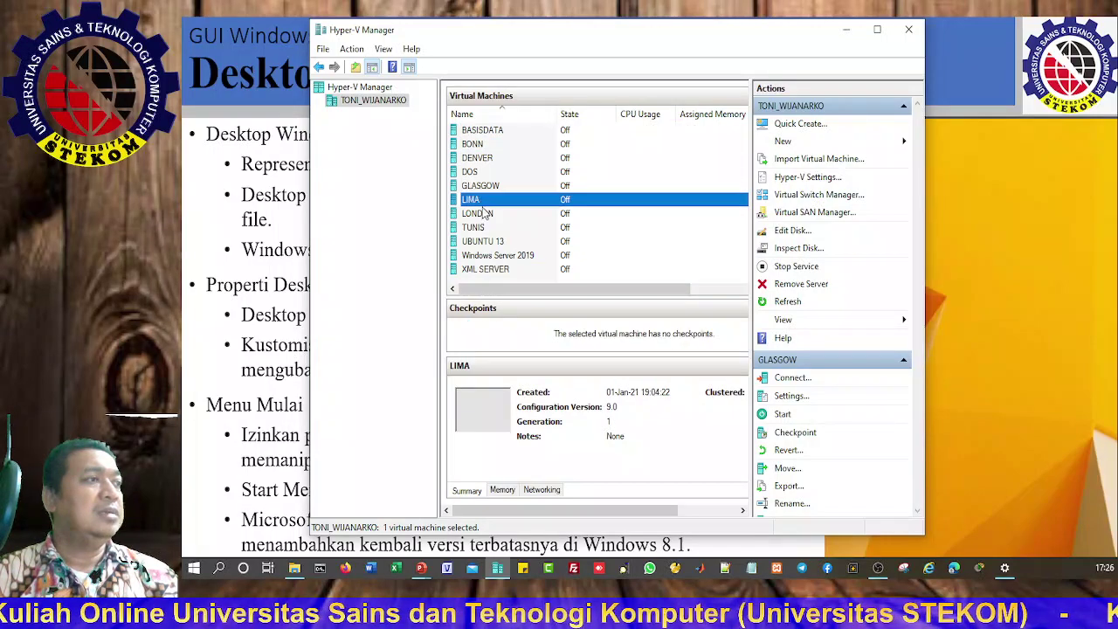
click(482, 214)
click(489, 228)
click(503, 242)
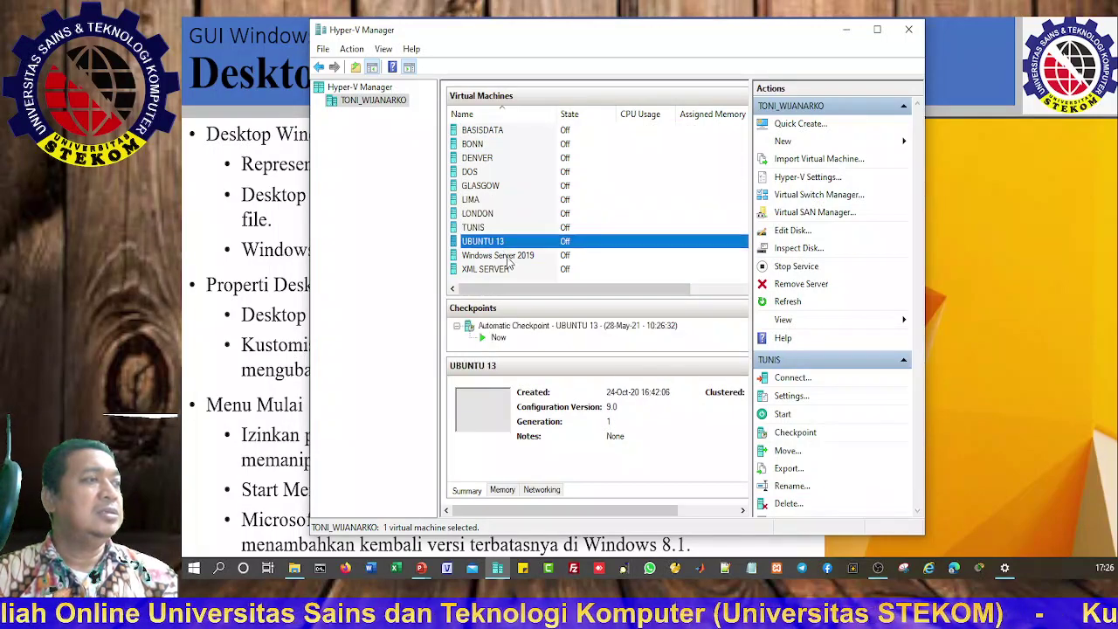
click(507, 256)
click(501, 270)
scroll(513, 252, right, 1)
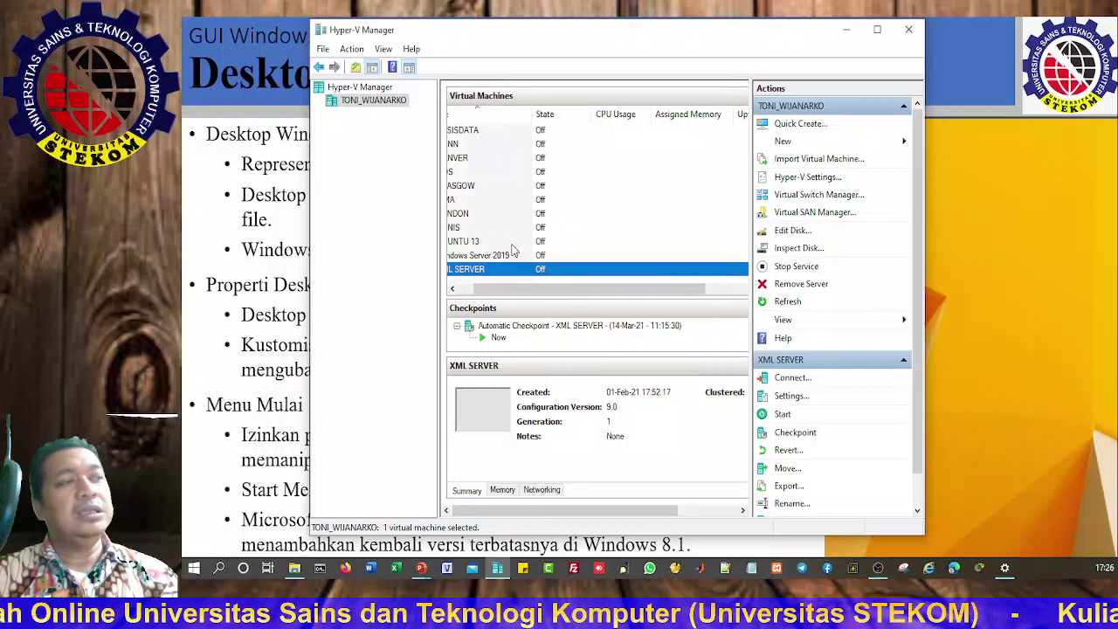
scroll(513, 251, left, 1)
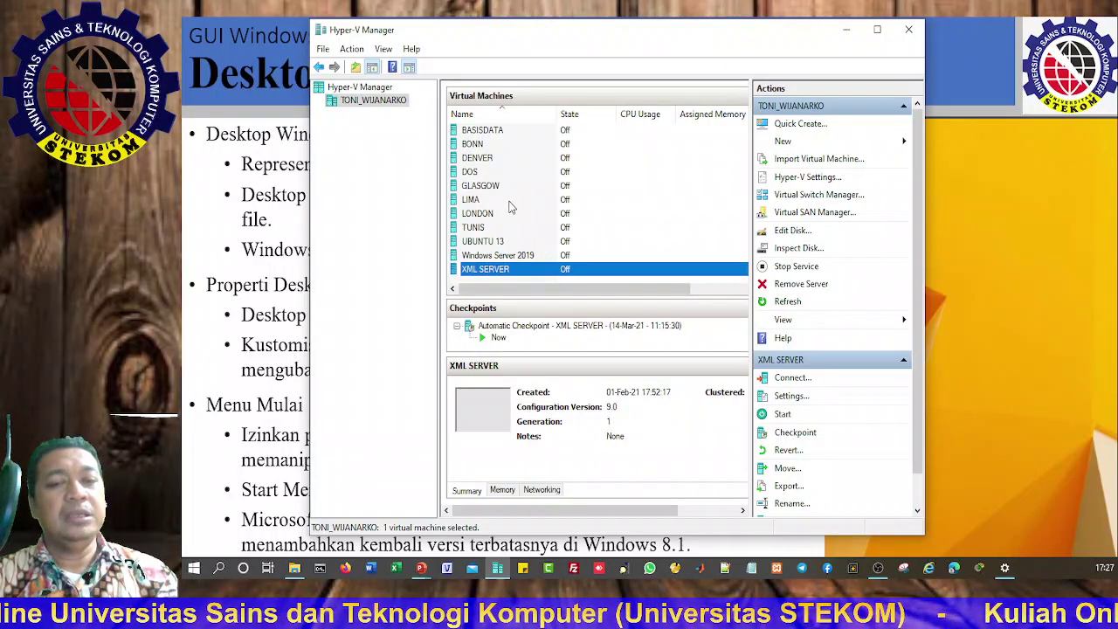
Connect to the Windows Server 2019 virtual machine, start it from its last state, and minimize Hyper-V Manager
click(500, 258)
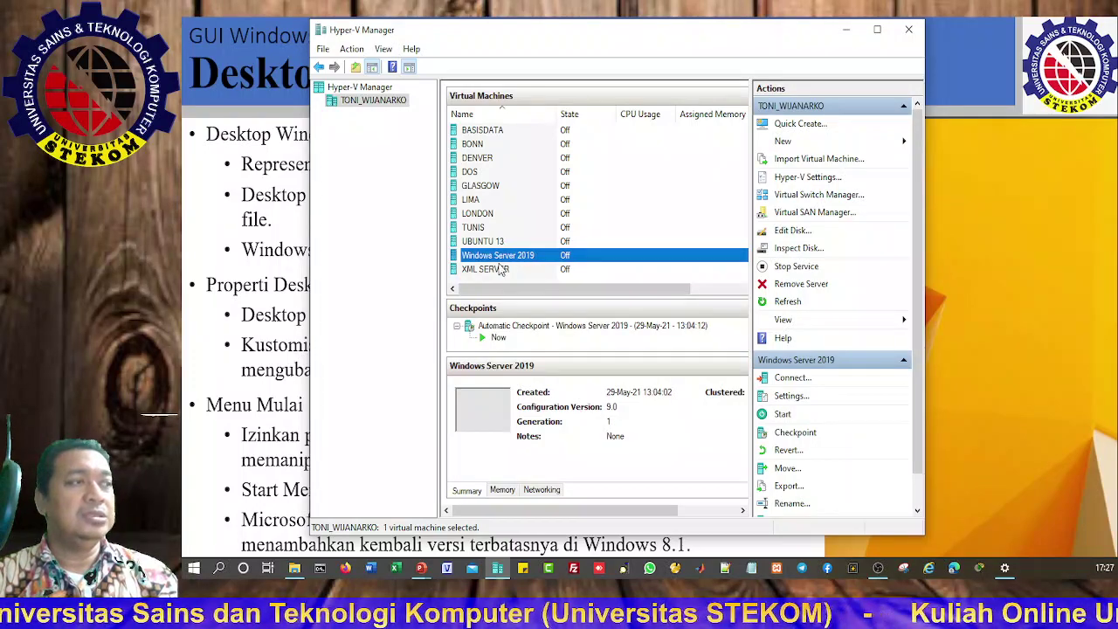
double_click(502, 257)
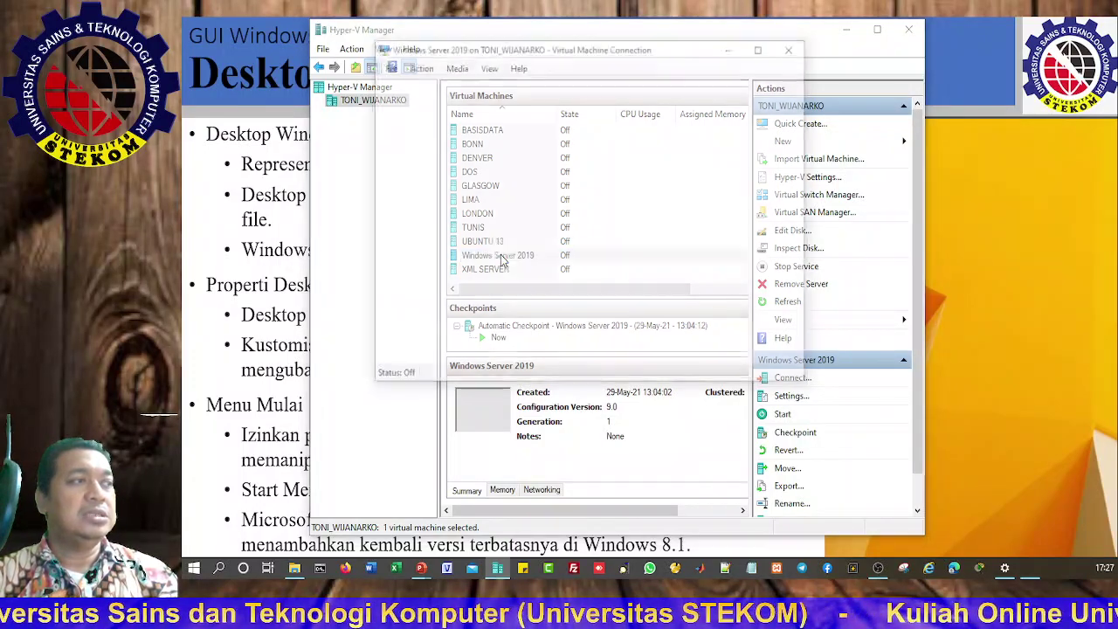
click(600, 243)
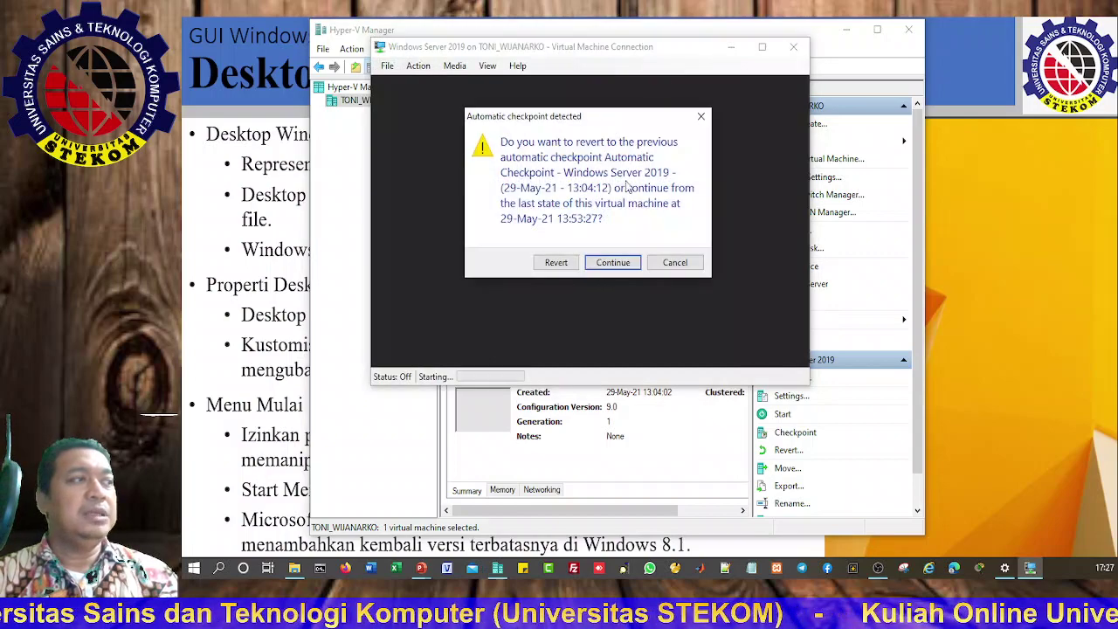
click(614, 260)
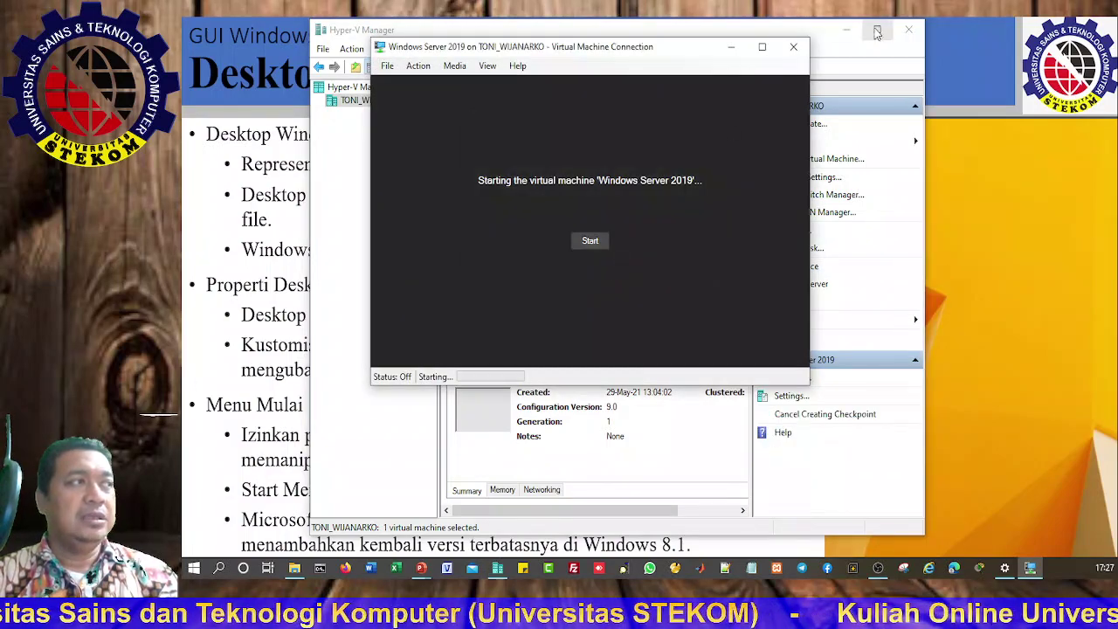
click(846, 29)
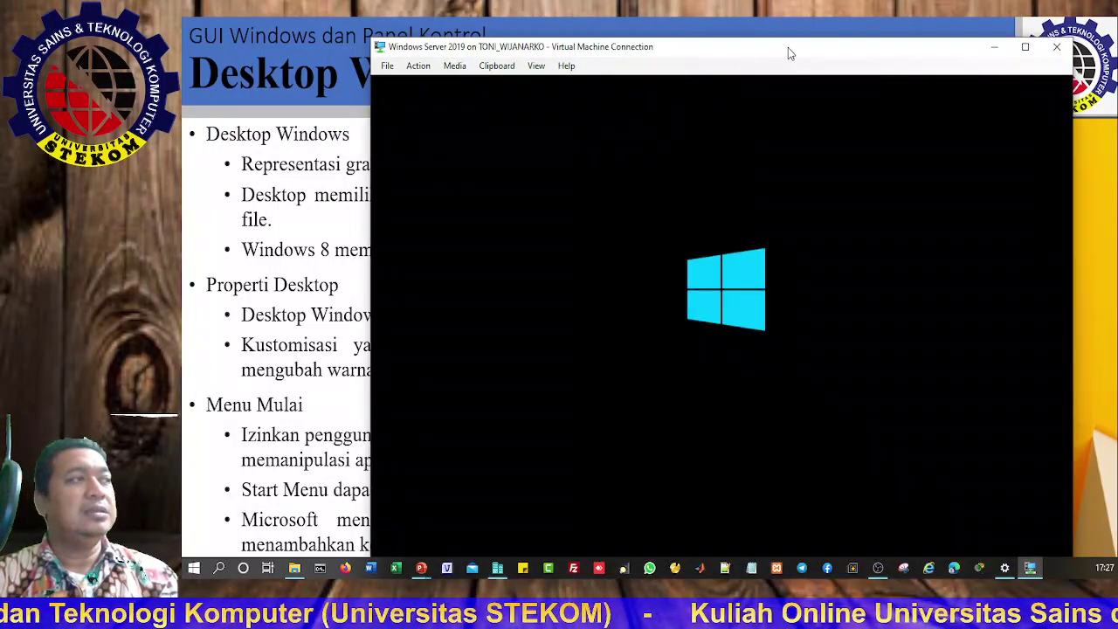
Connect to the server's desktop at 1366 by 768 pixels and sign in as Administrator with the account password
drag(788, 53, 745, 35)
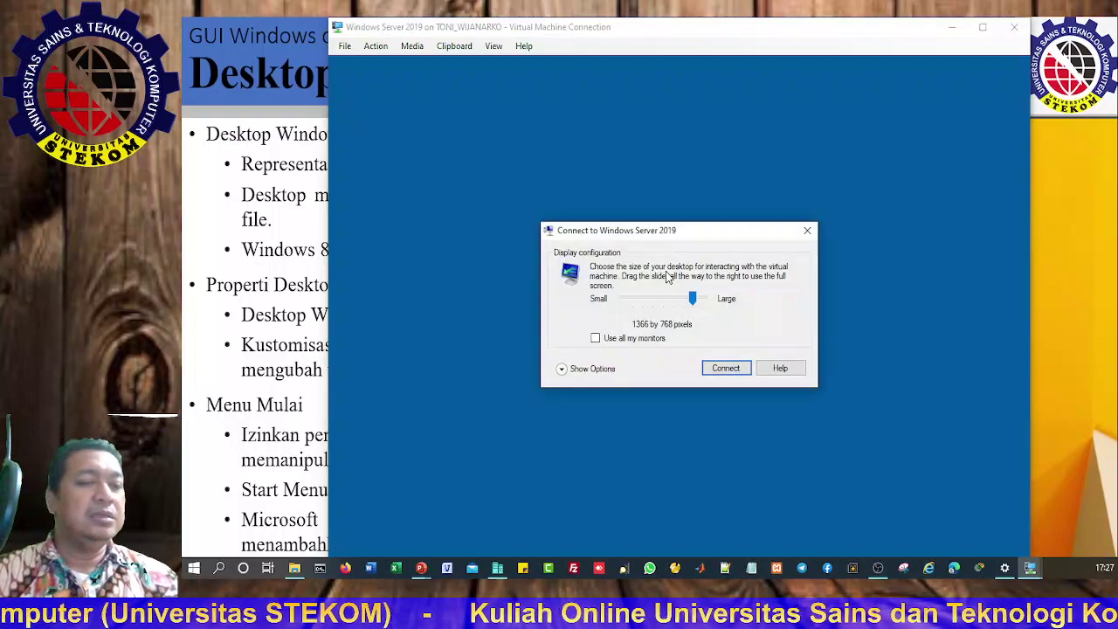
click(732, 371)
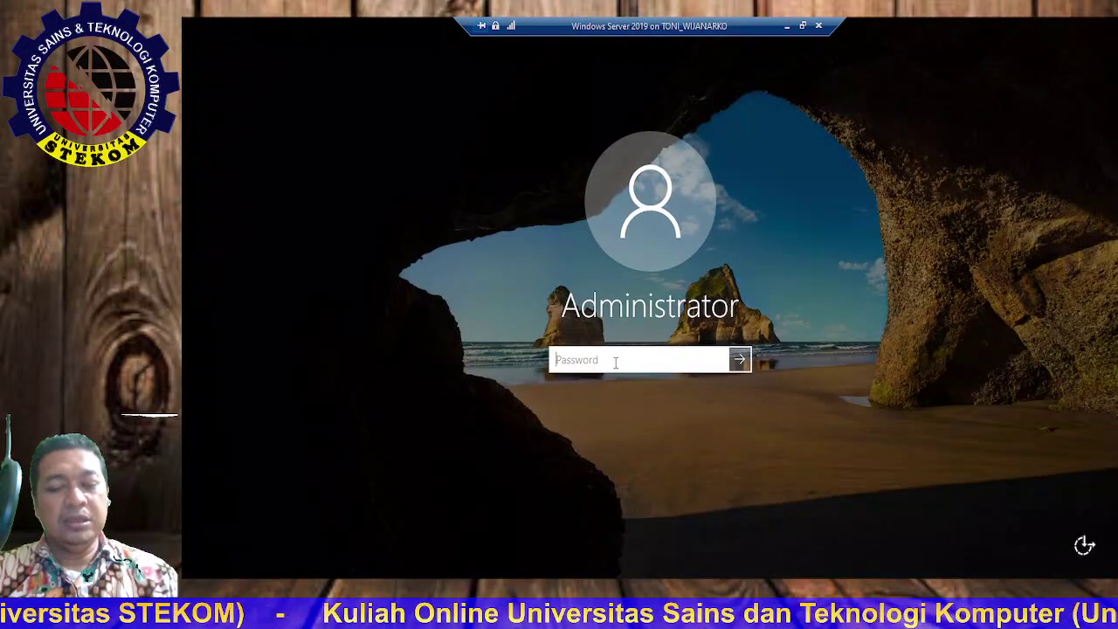
text(•••••••••)
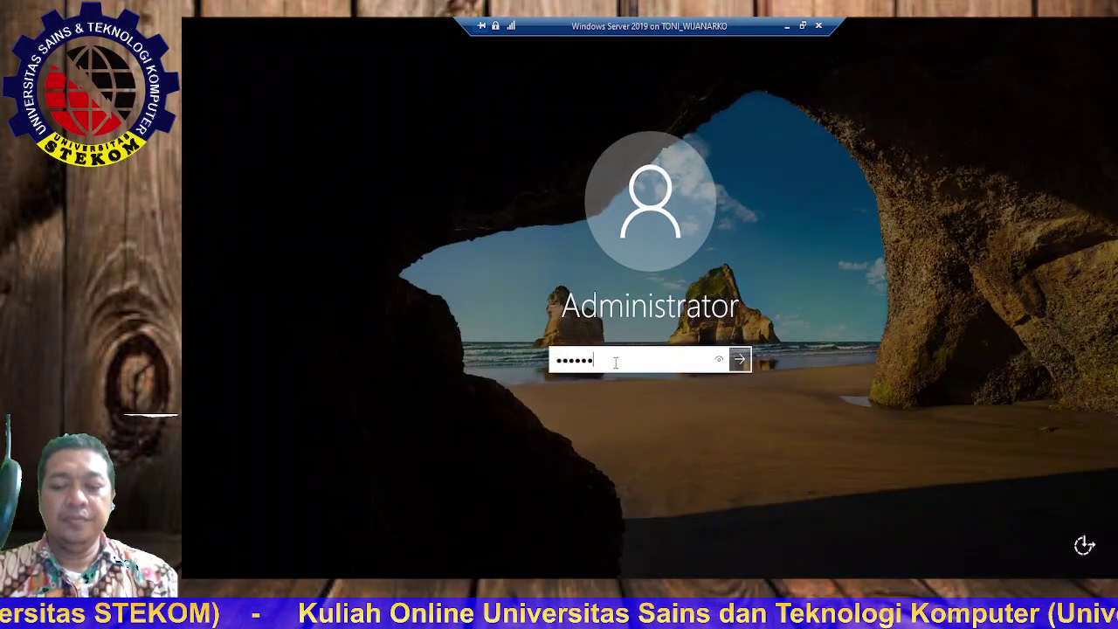
key(Return)
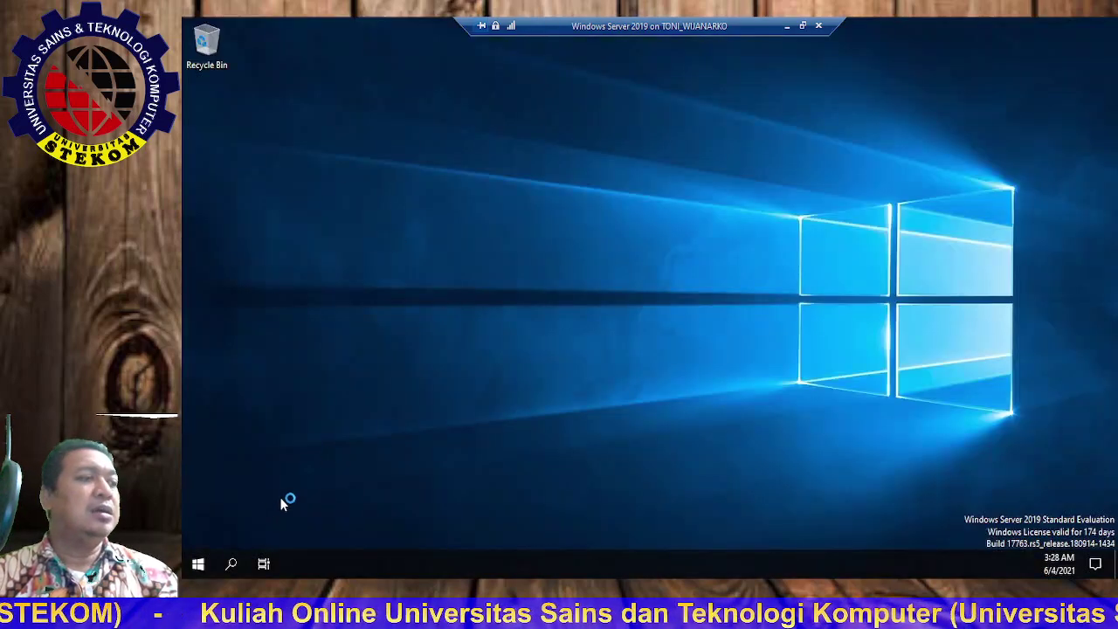
Open Windows Settings on the server, maximize it, and show the Themes page under Personalization
click(199, 564)
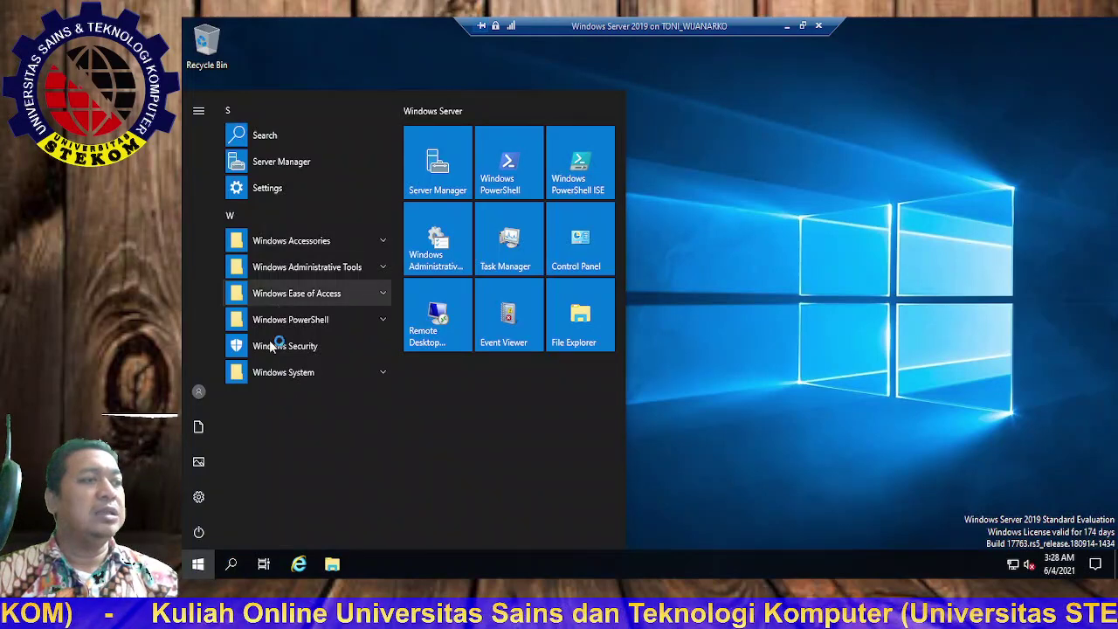
click(199, 498)
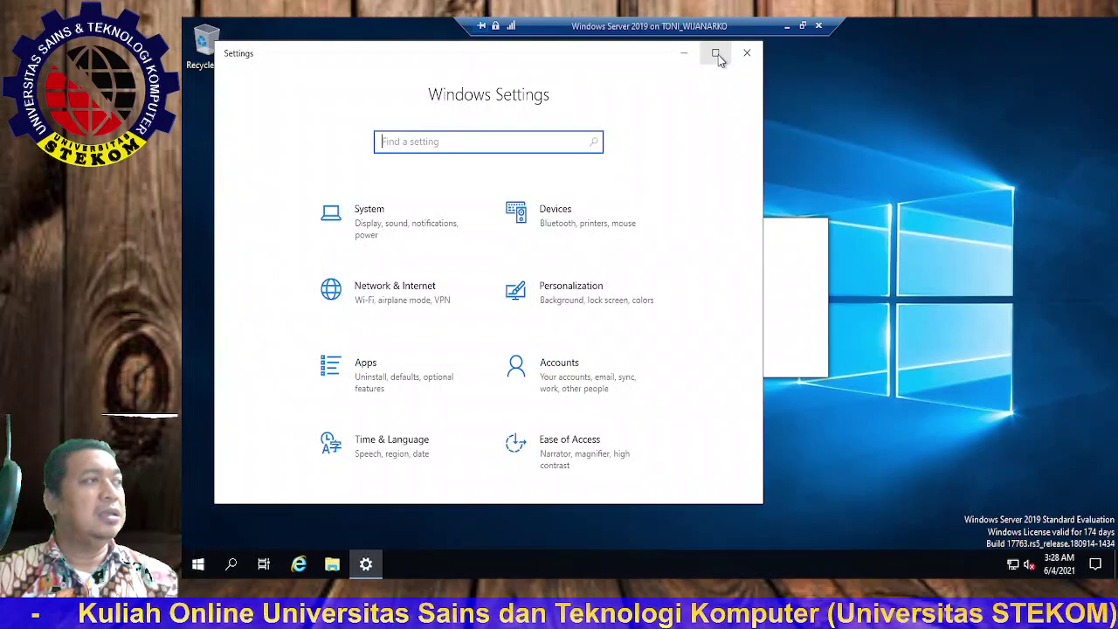
click(716, 52)
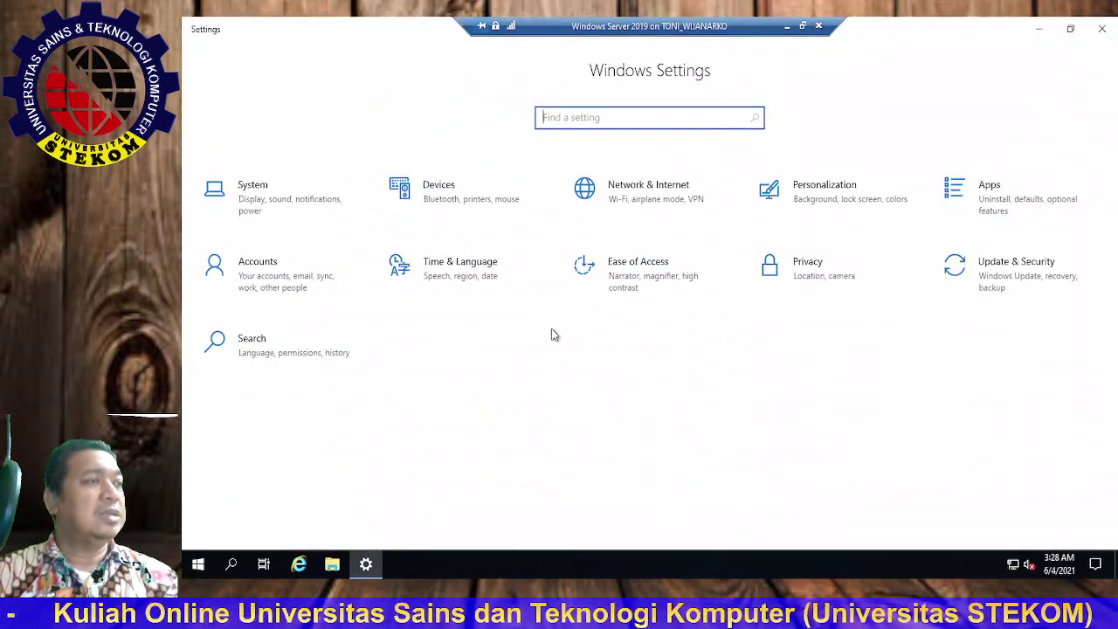
click(832, 199)
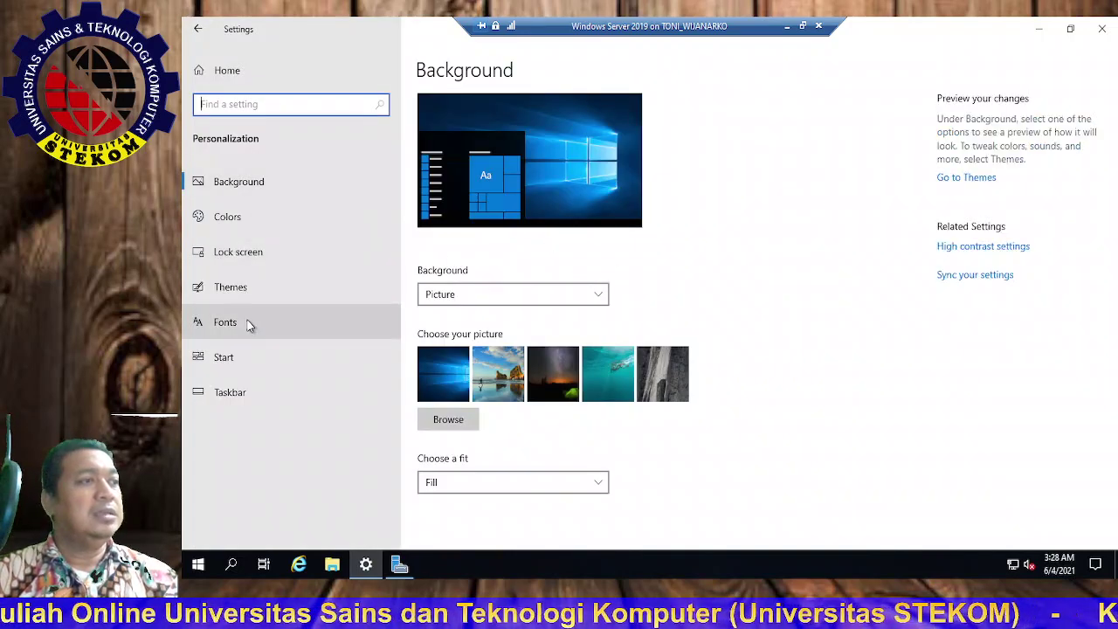
click(215, 291)
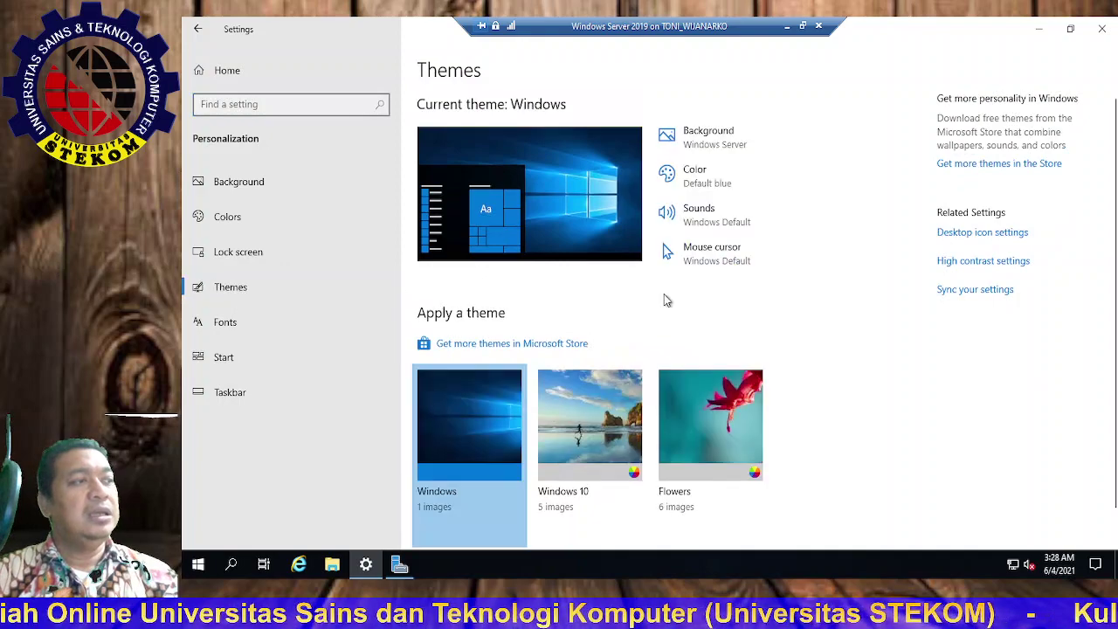
Try to get more themes from the Microsoft Store, dismiss the prompt, and look over the server's installed themes
scroll(713, 441, down, 1)
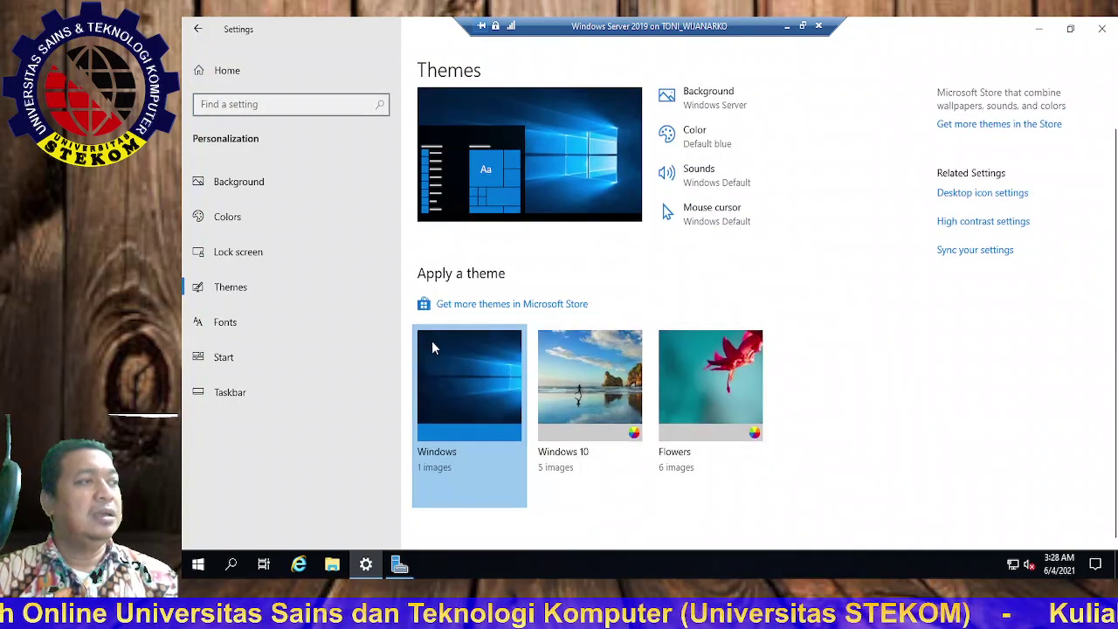
click(485, 304)
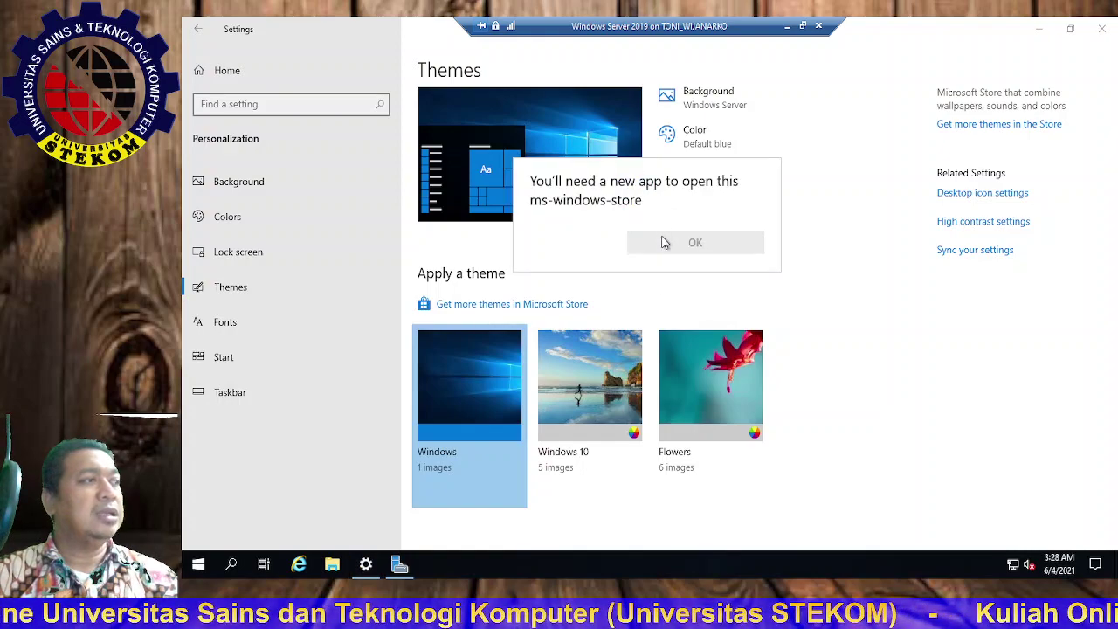
click(787, 264)
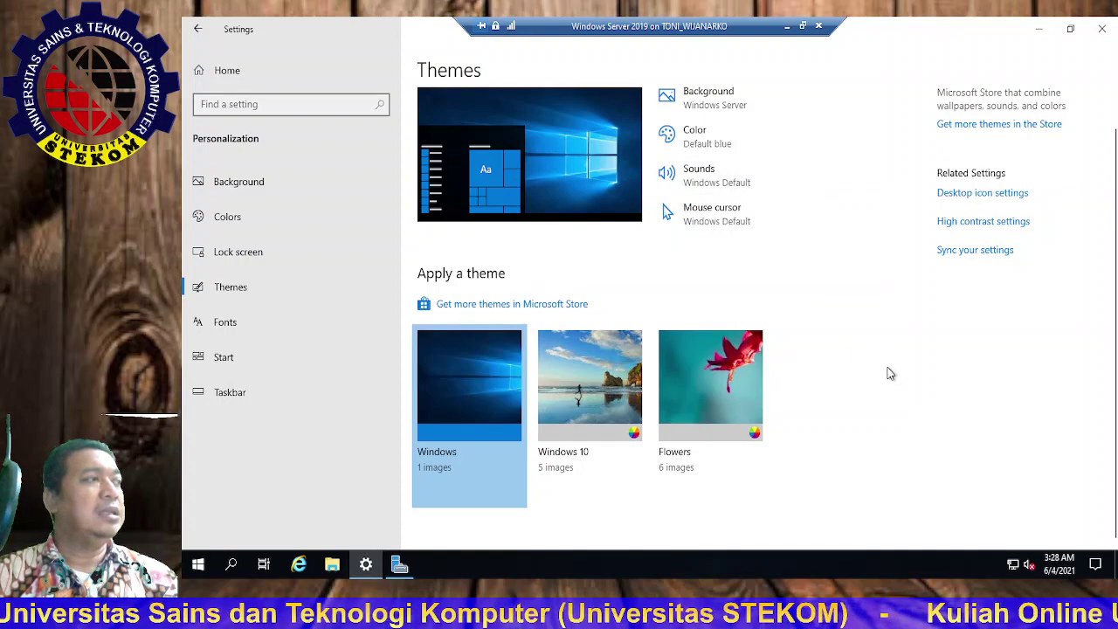
scroll(891, 374, up, 1)
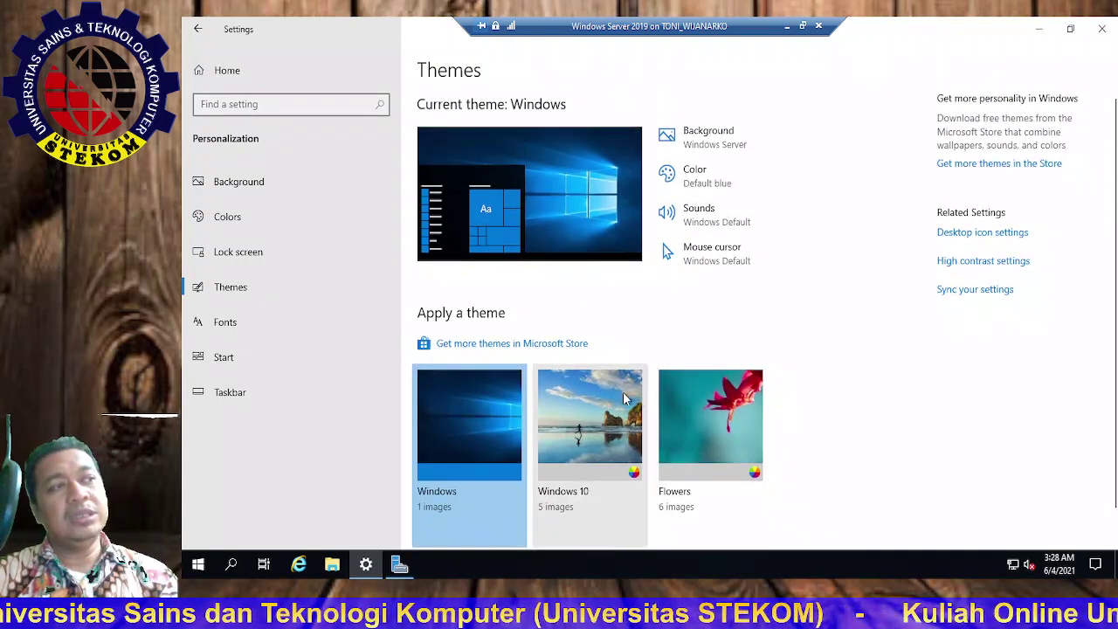
scroll(521, 463, down, 1)
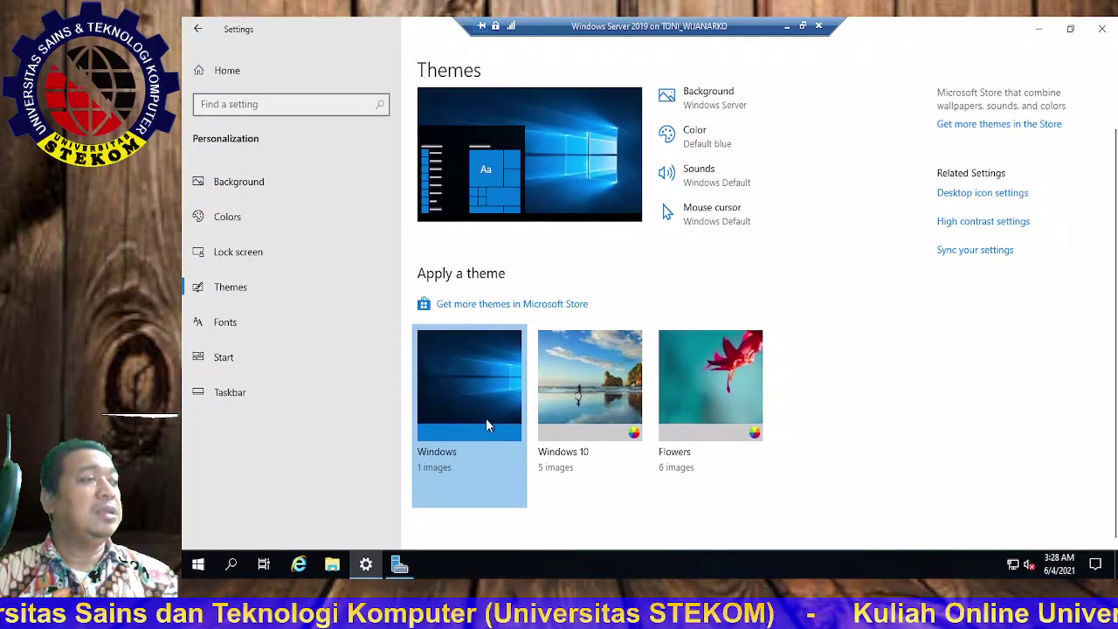
click(597, 393)
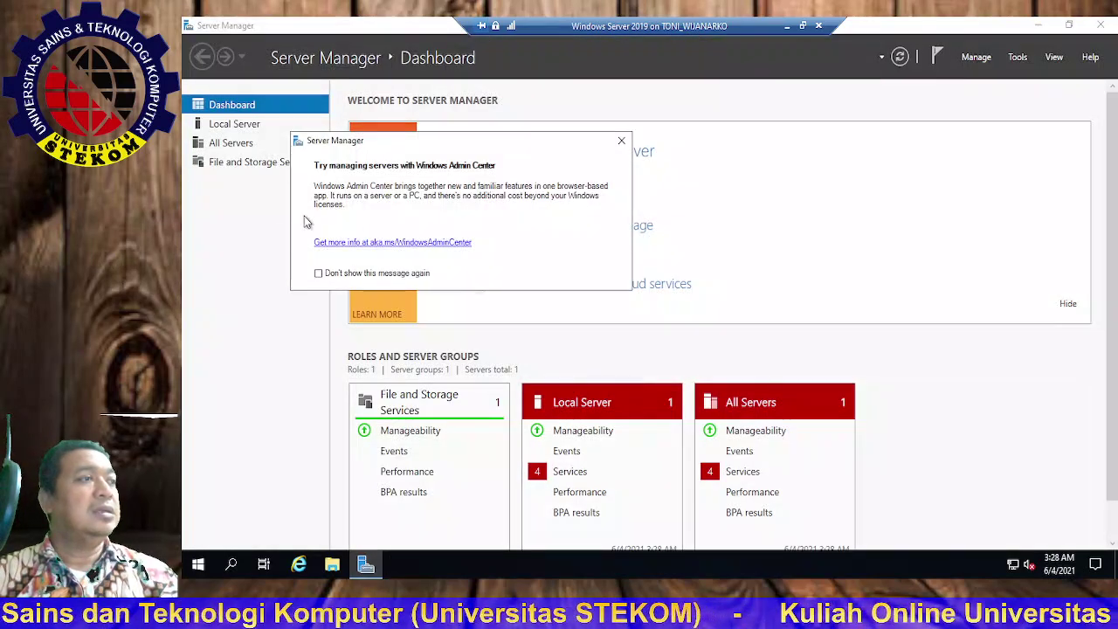
Dismiss the Windows Admin Center notice and close Server Manager
click(621, 141)
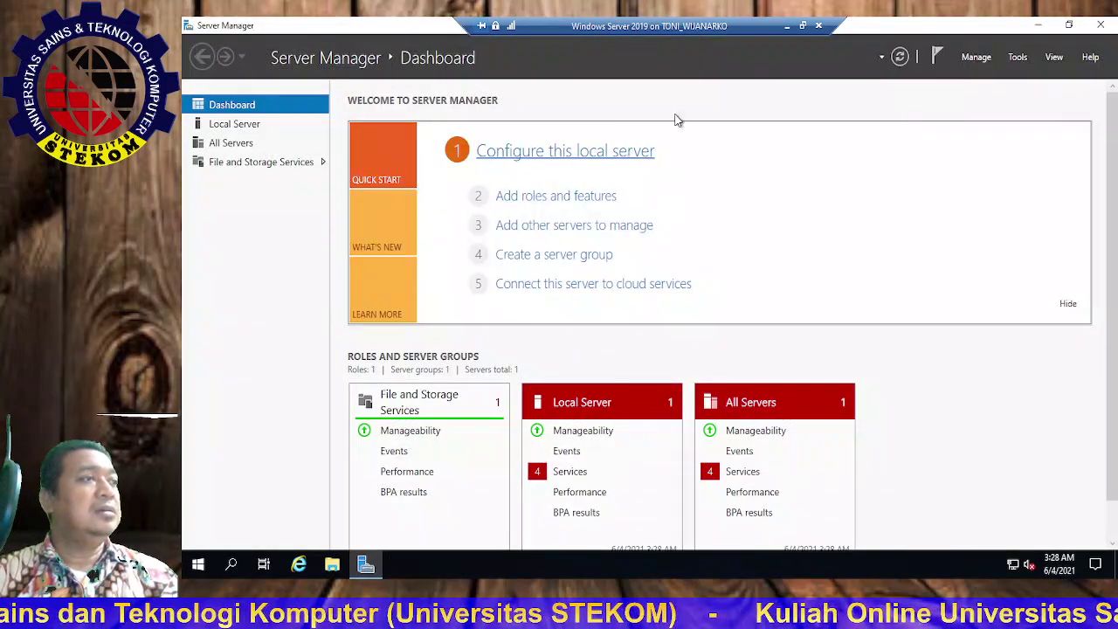
click(1101, 25)
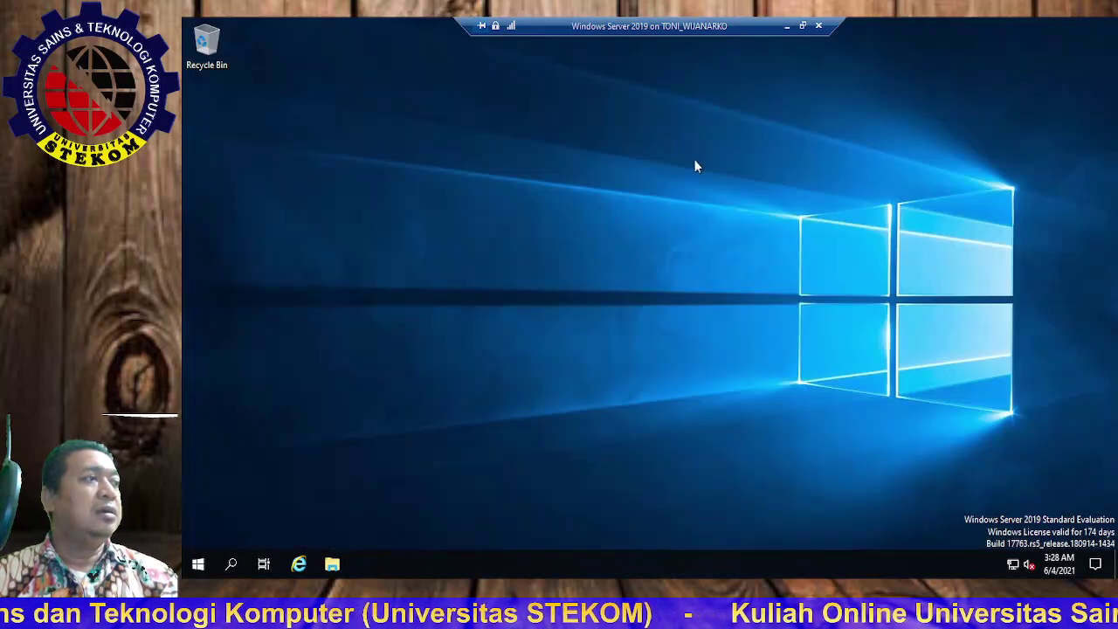
Open the server's Personalization settings, show the Themes page in a maximized window, and close Settings
click(200, 566)
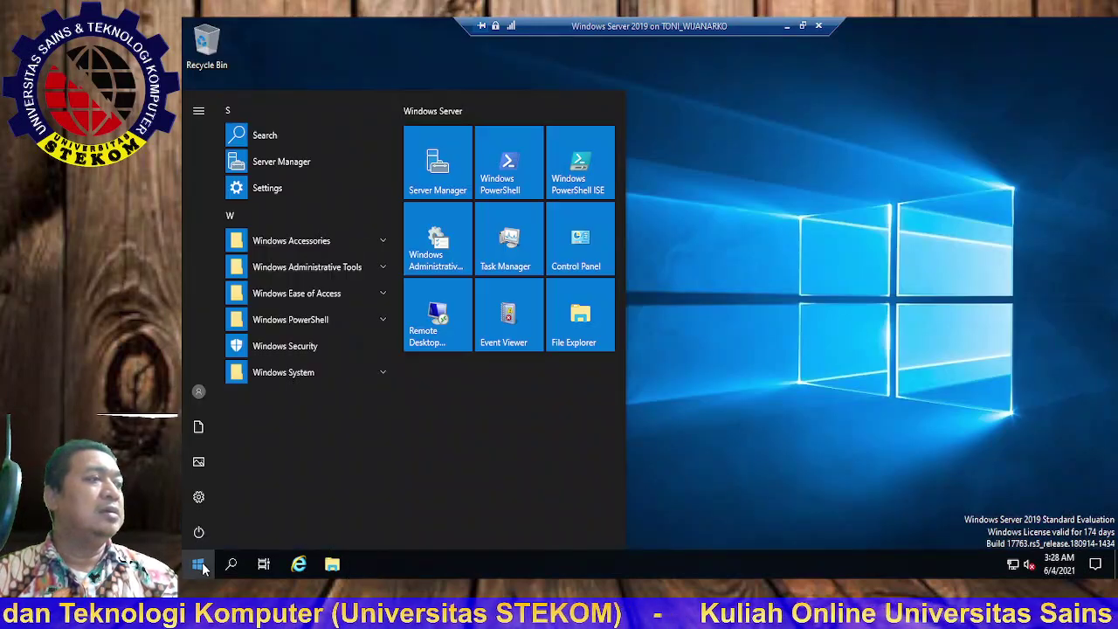
click(199, 498)
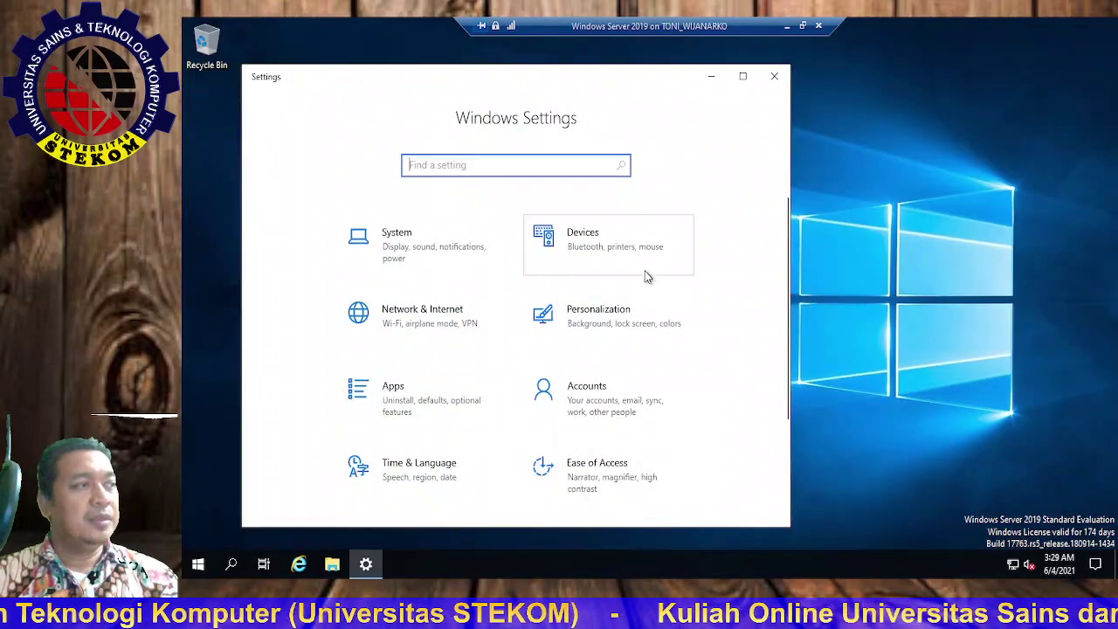
click(599, 309)
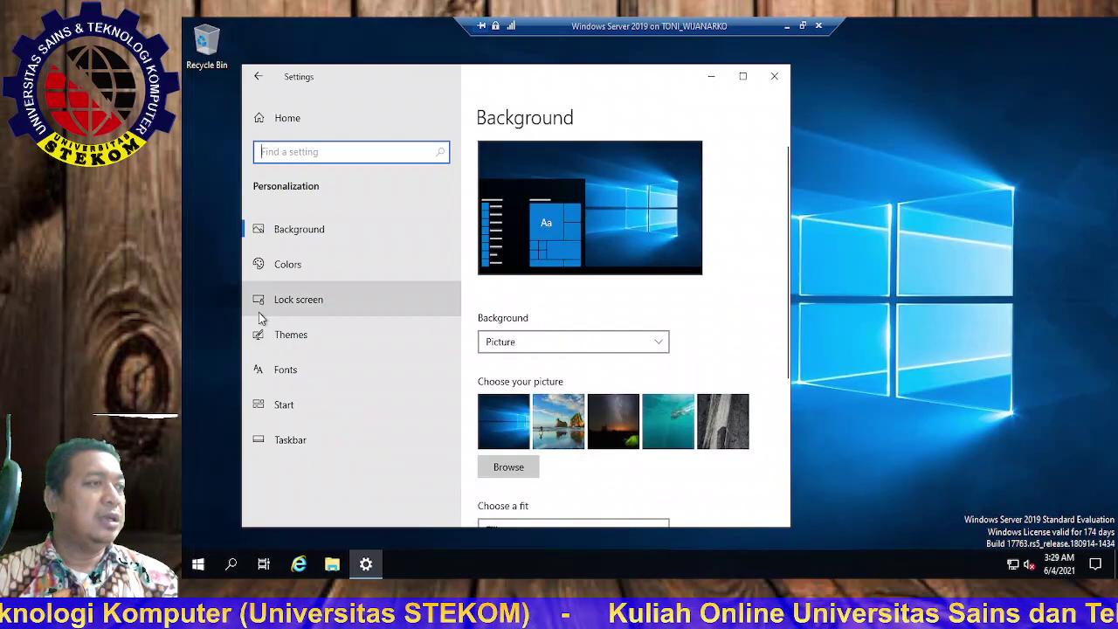
click(317, 334)
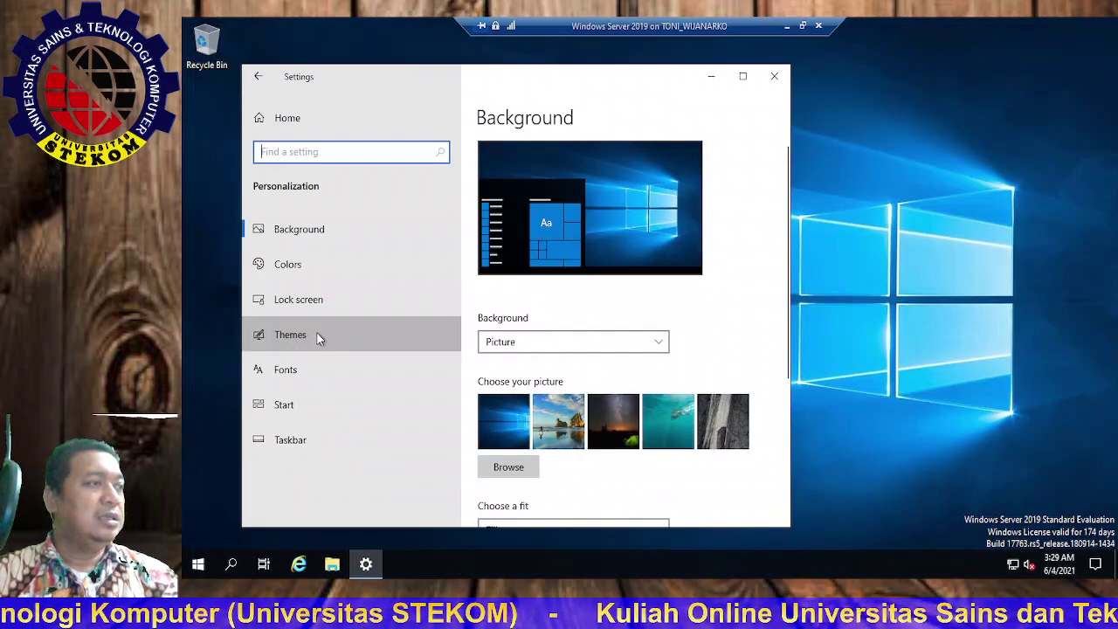
click(742, 75)
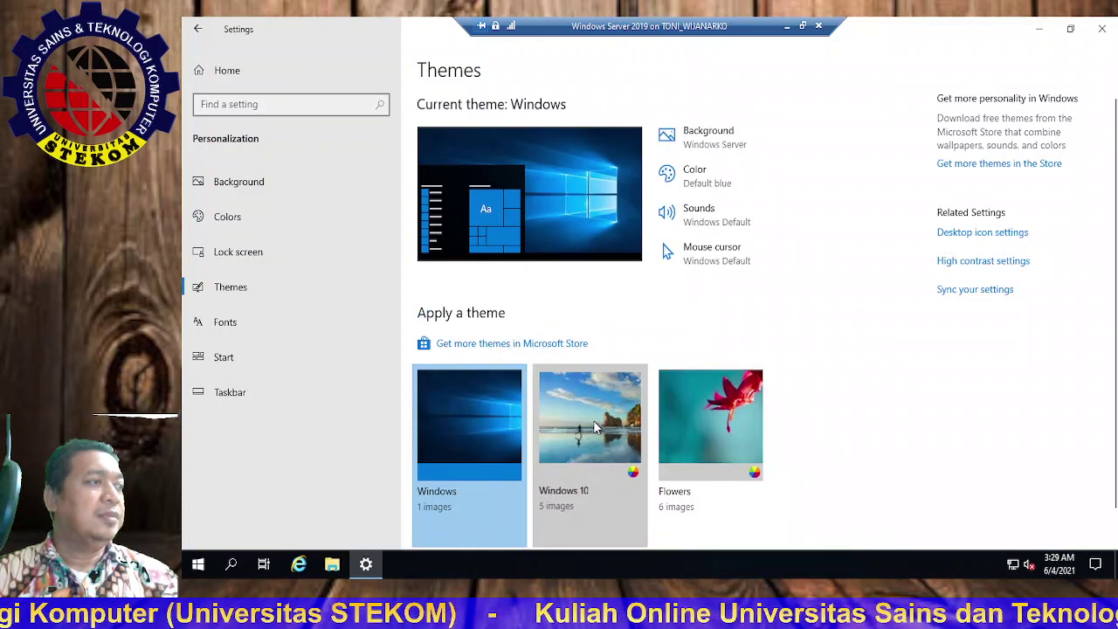
key(alt+F4)
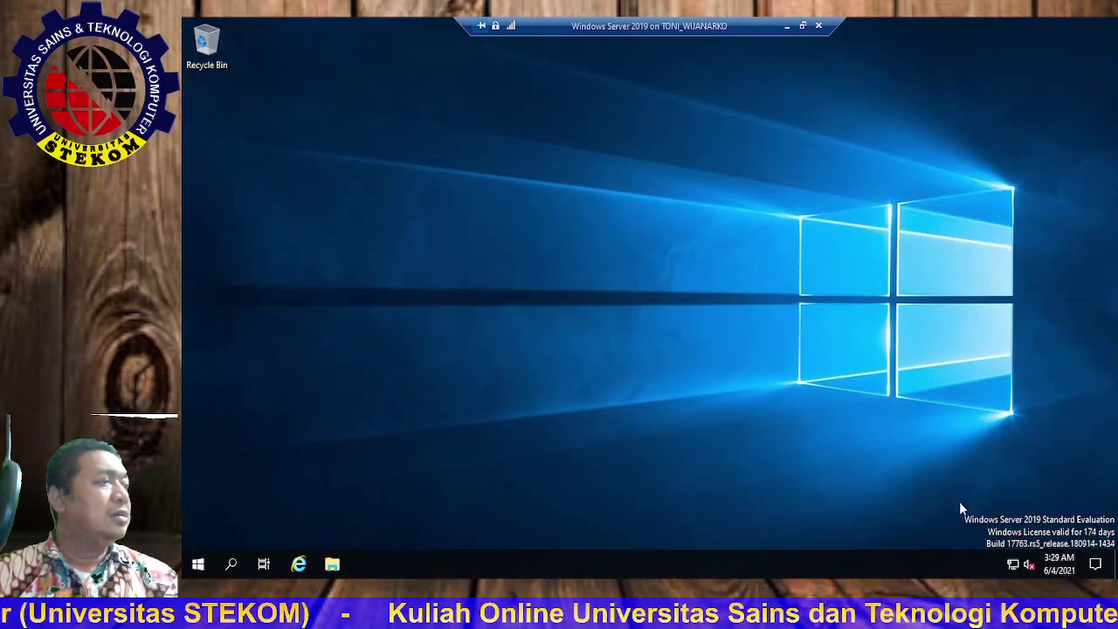
Take the virtual machine out of full-screen view and return it to full screen
click(802, 26)
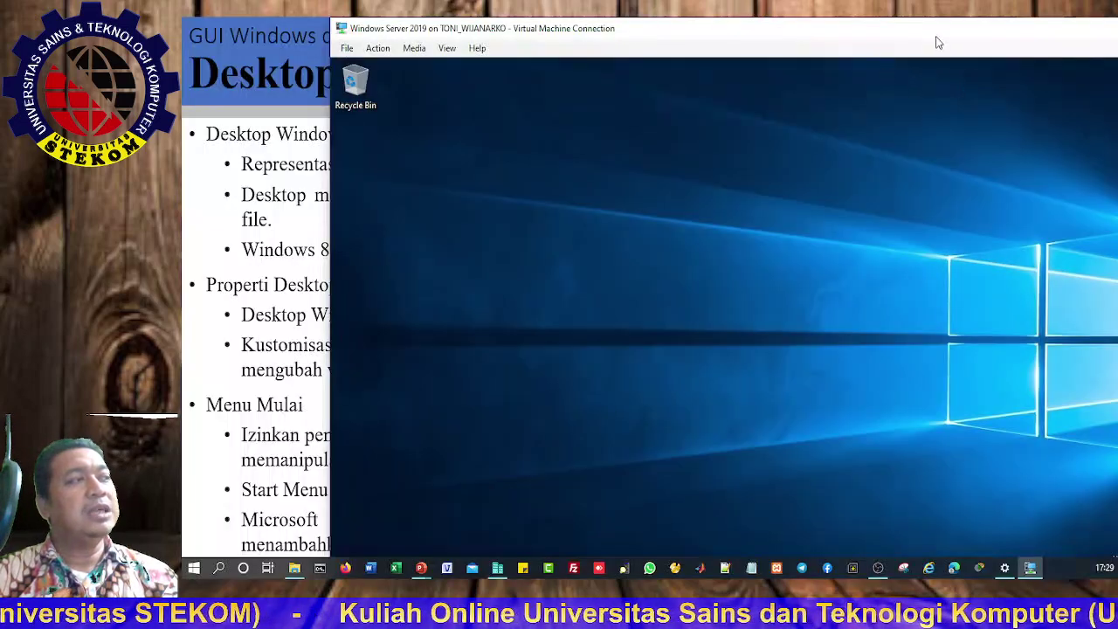
key(alt+Tab)
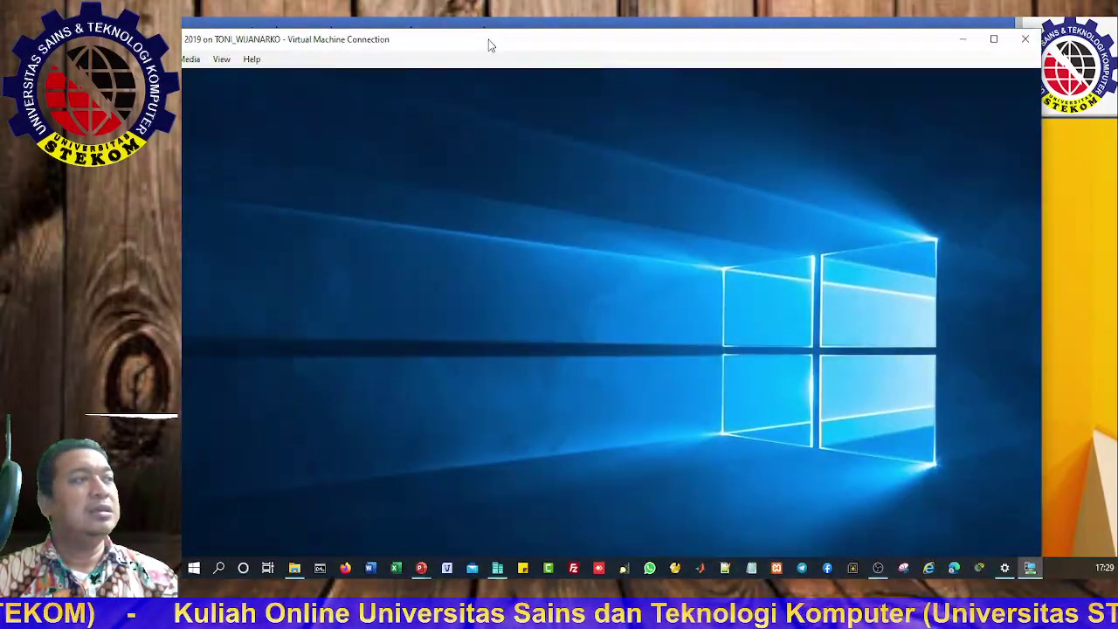
double_click(488, 40)
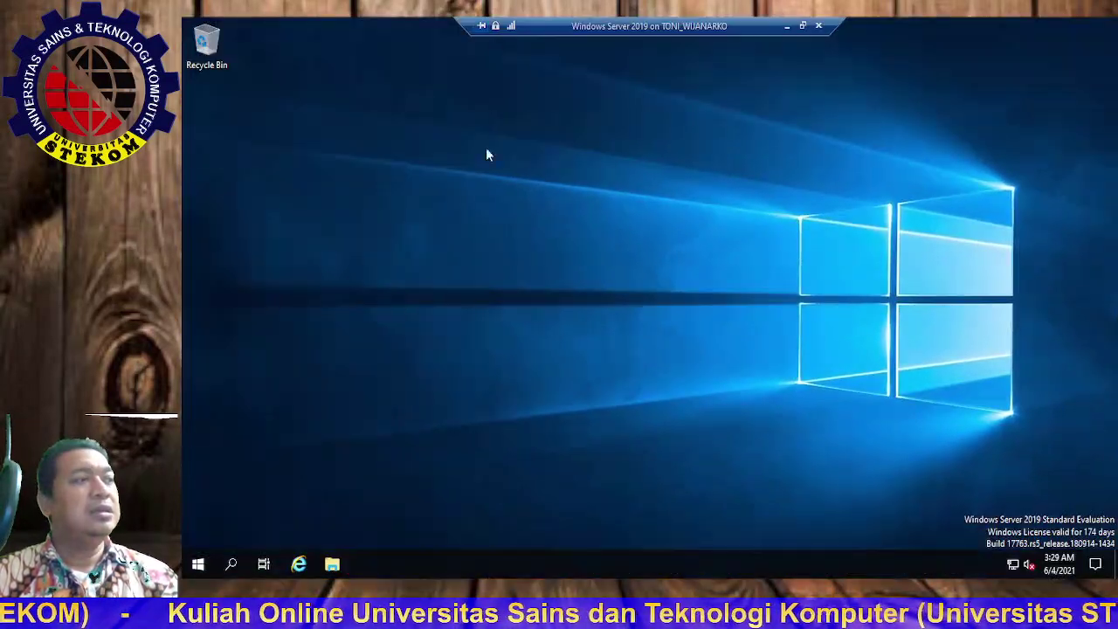
Show the server's search pane, and widen the Start menu to nearly the full width of the desktop
click(231, 564)
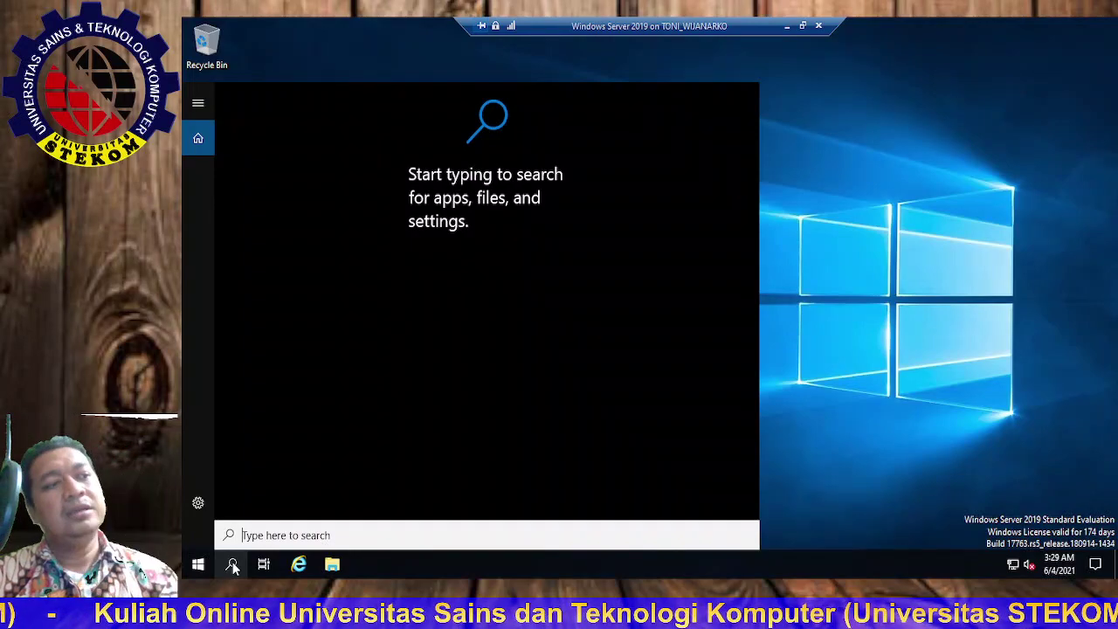
click(199, 565)
click(199, 565)
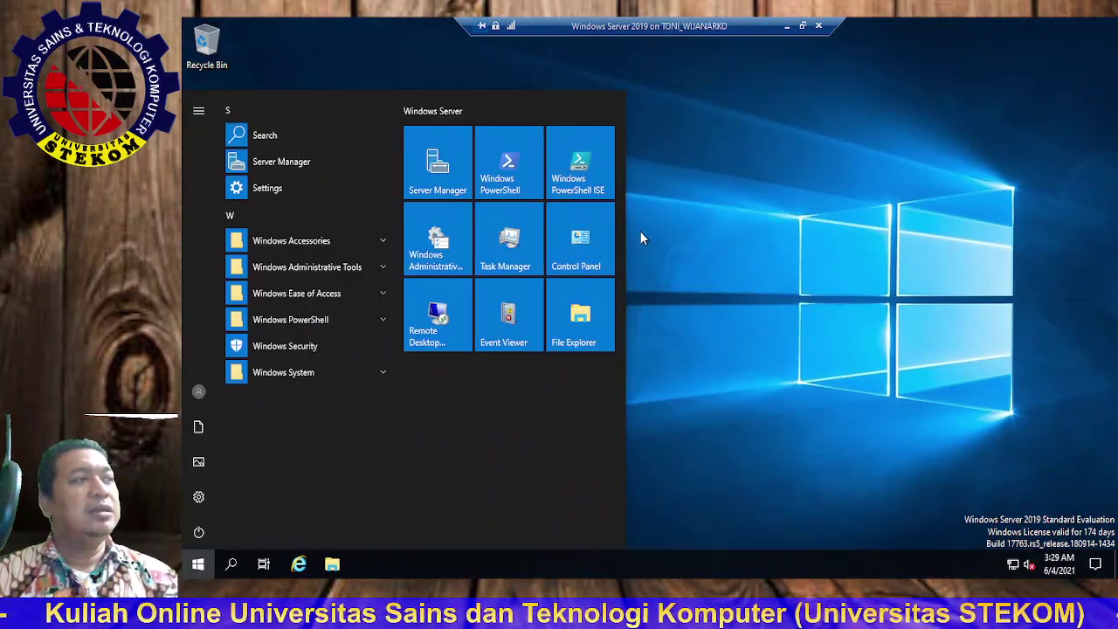
drag(625, 233, 1094, 238)
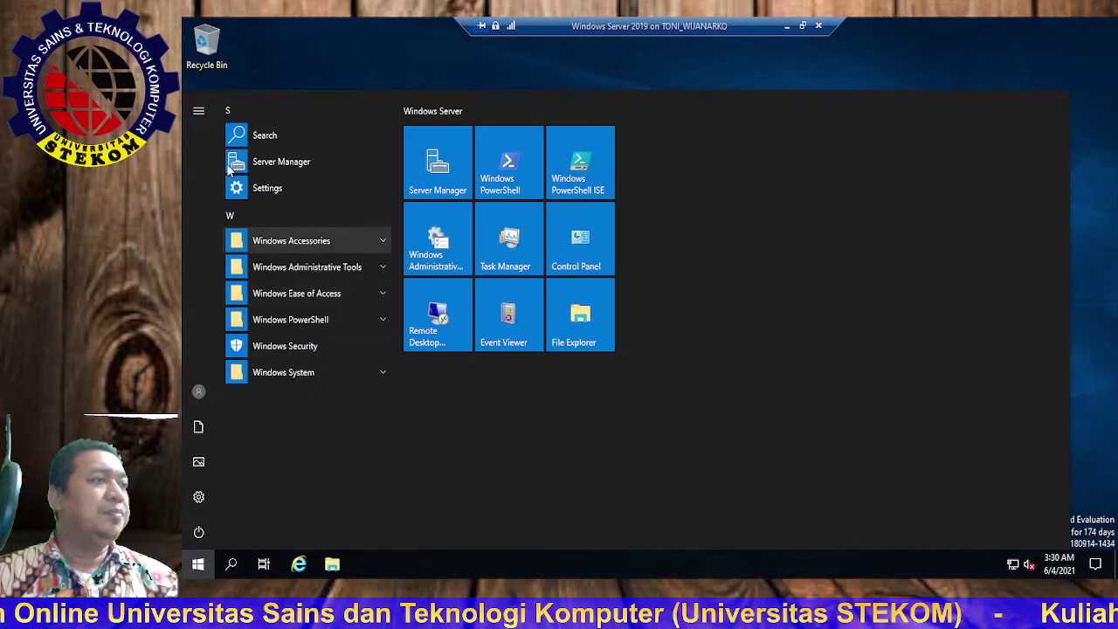
View the server's Documents folder, close it, and show Task View
click(200, 428)
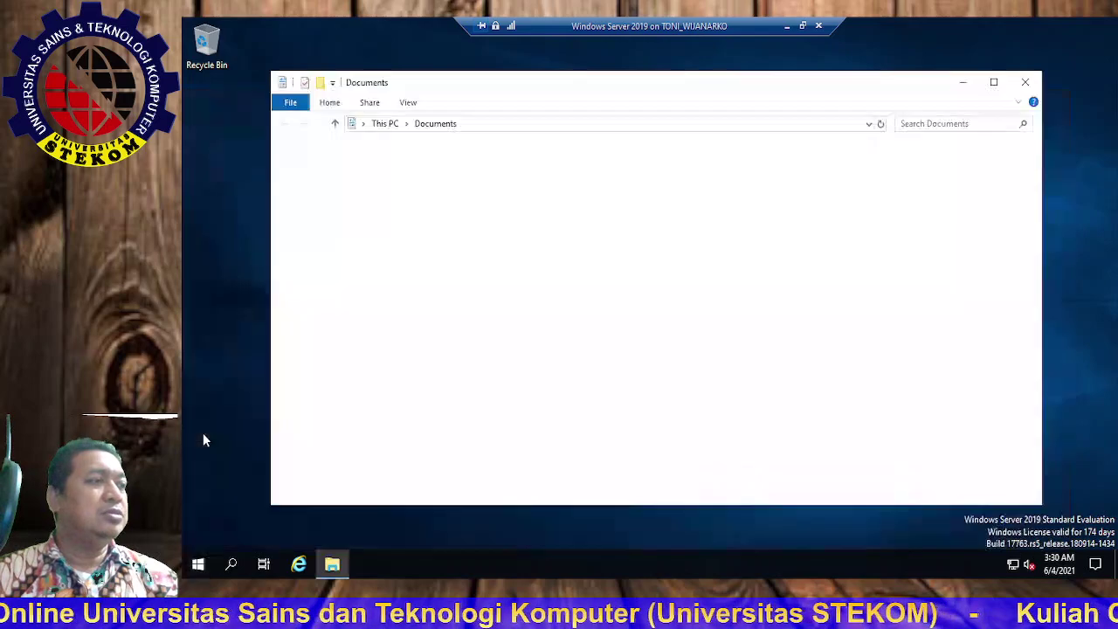
click(1024, 82)
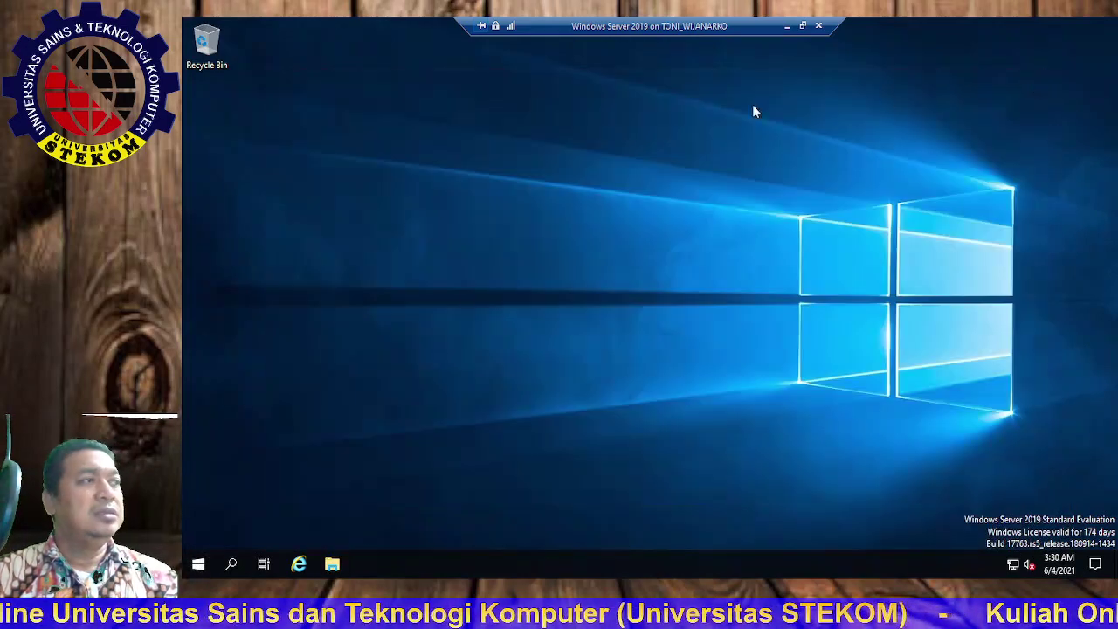
click(210, 565)
click(263, 564)
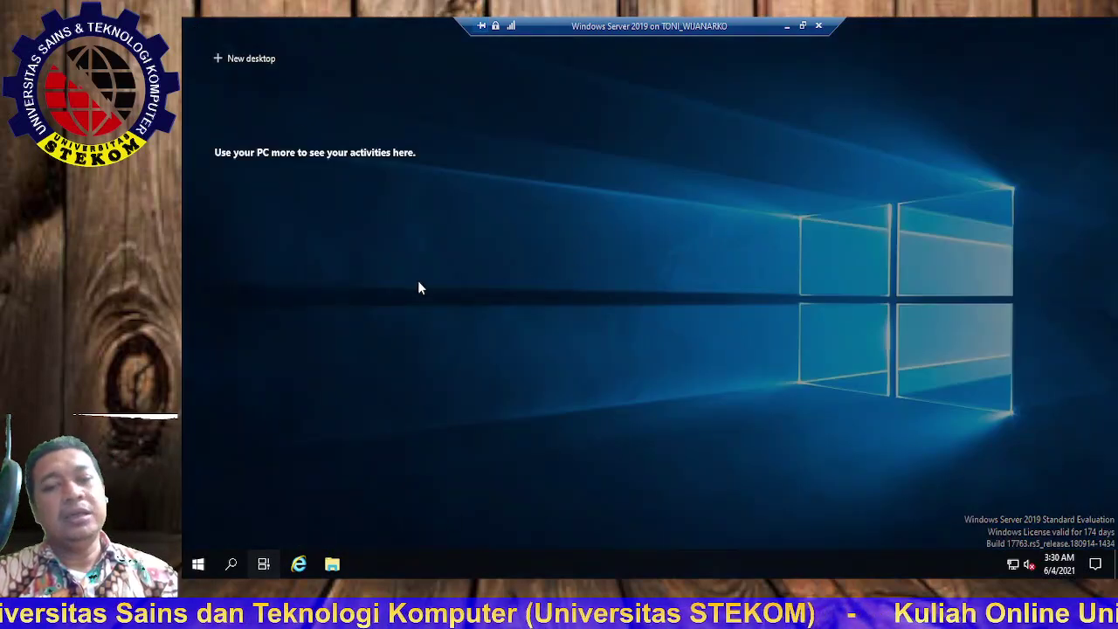
Leave the full-screen virtual machine for the slide show and advance to the slide "Desktop Windows, Alat dan Aplikasi (Cont.)"
click(802, 25)
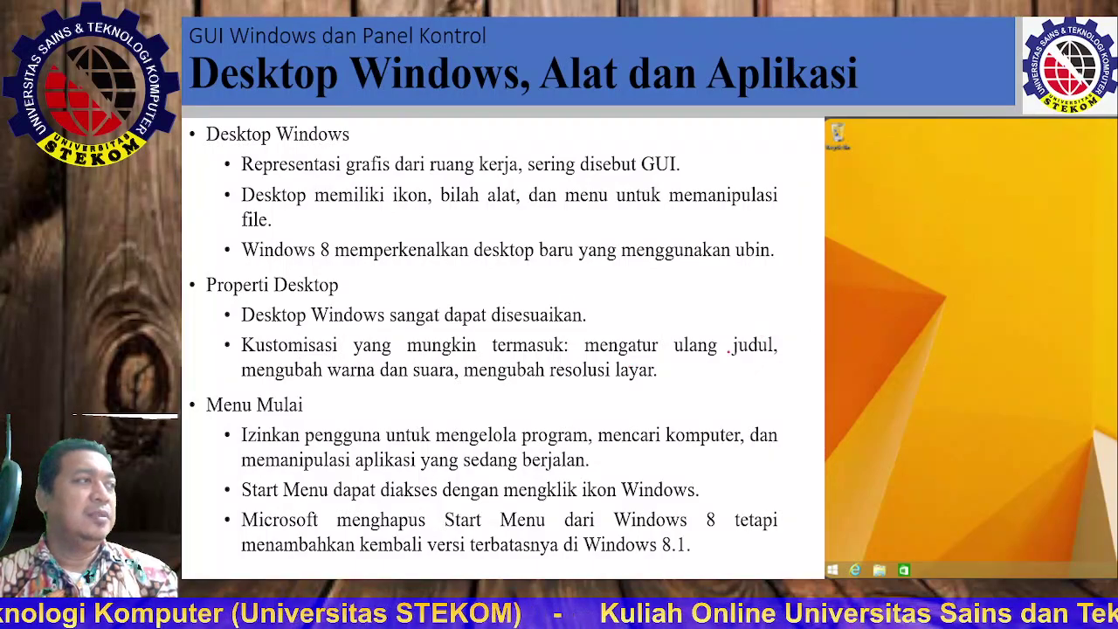
key(Right)
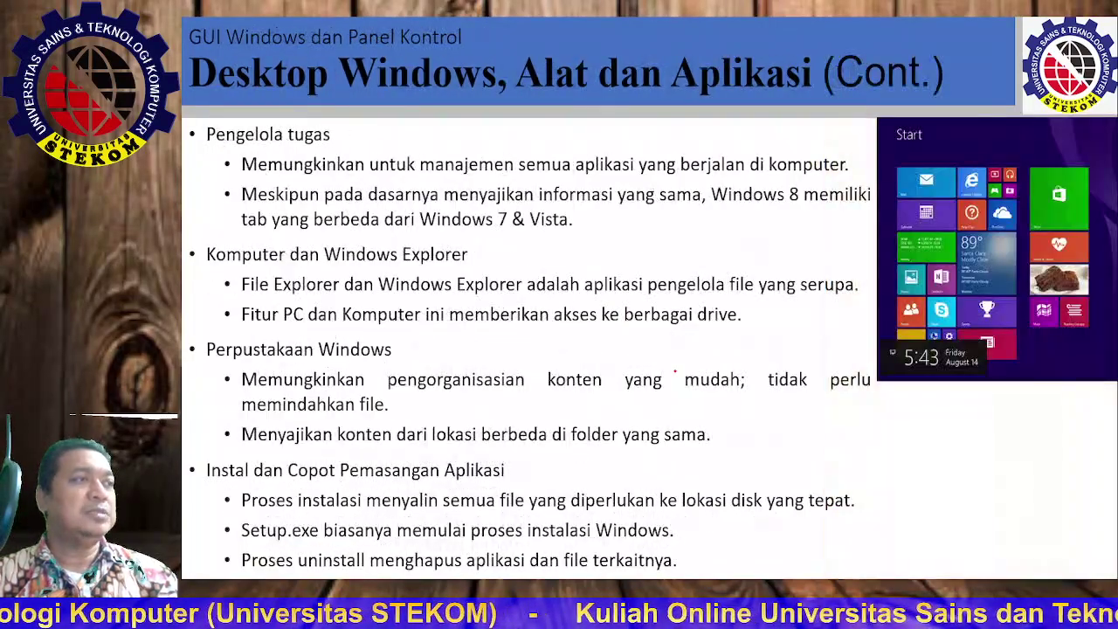
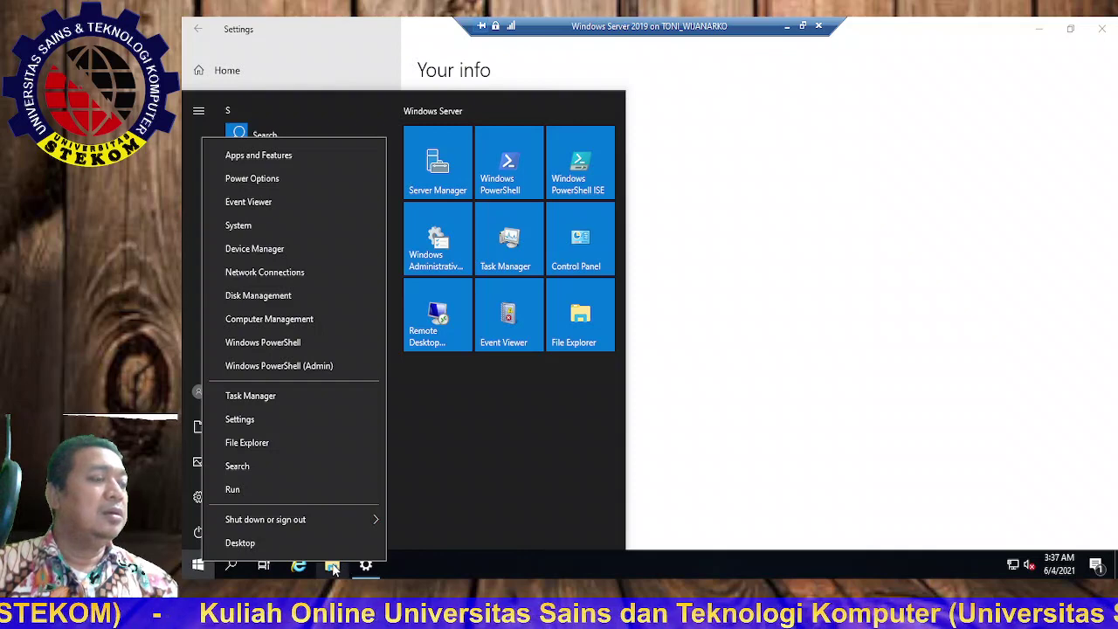
Open Server Manager through This PC in File Explorer, dismiss the Windows Admin Center notice, and view the Local Server and All Servers pages
click(332, 568)
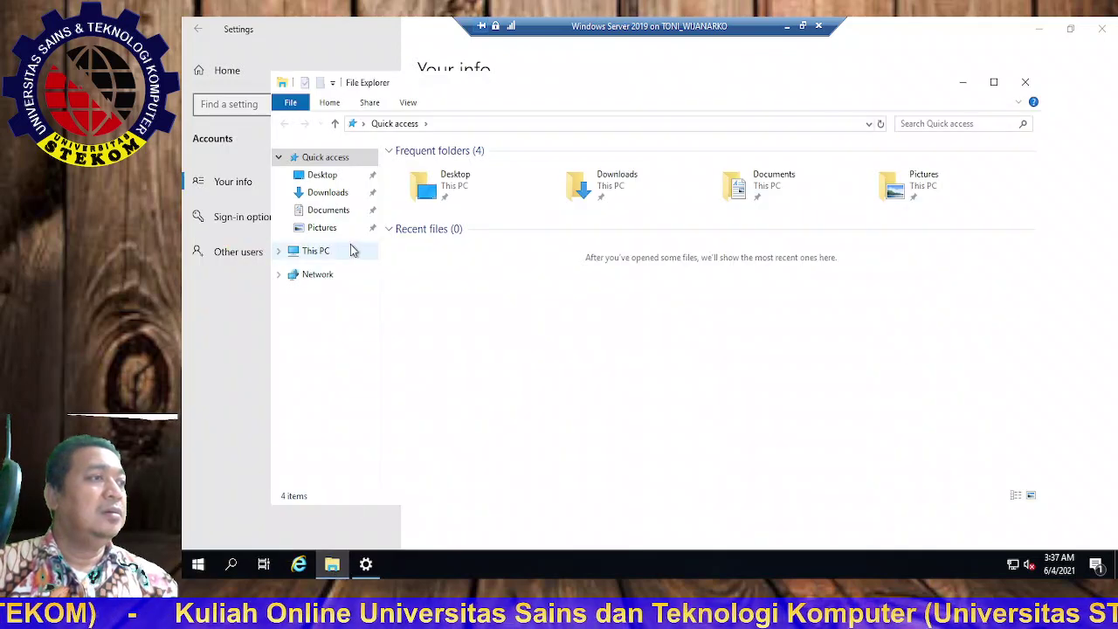
right_click(323, 252)
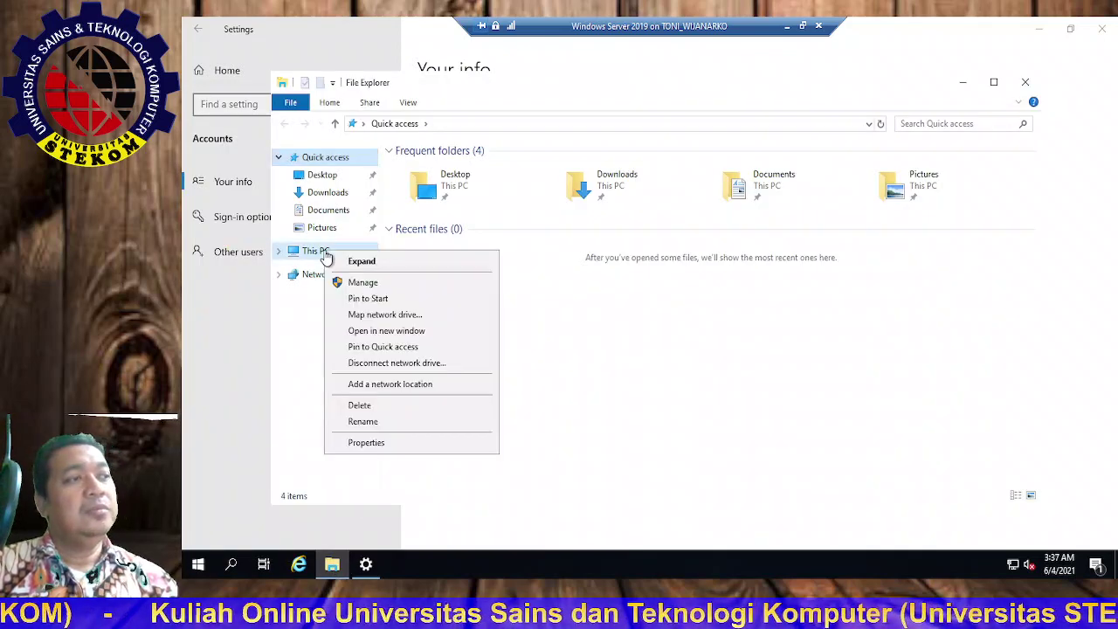
click(358, 282)
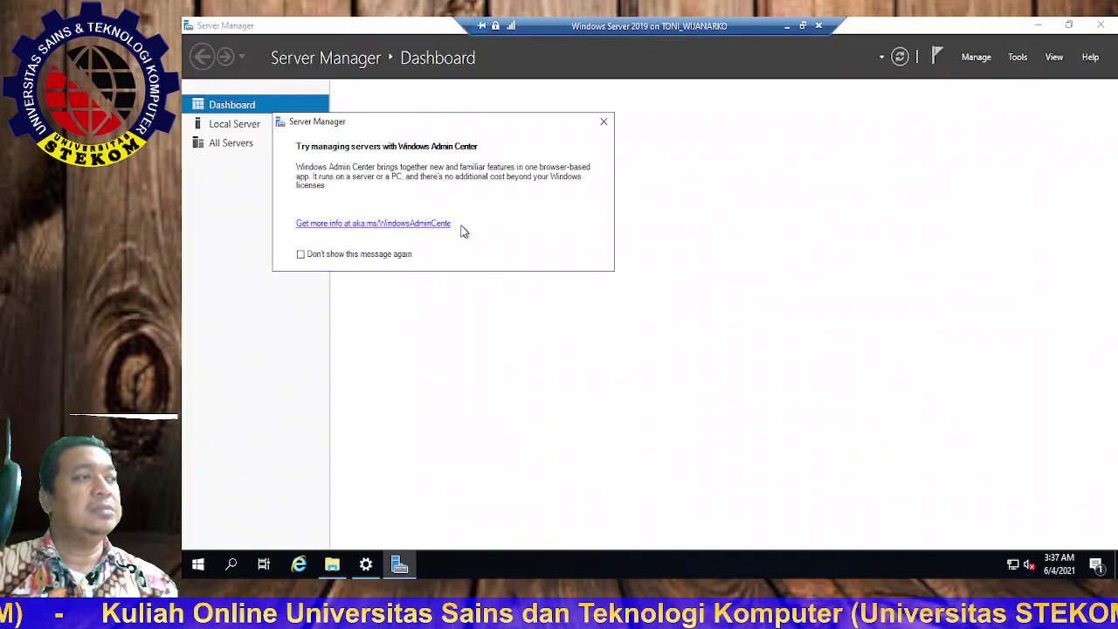
click(603, 121)
click(222, 125)
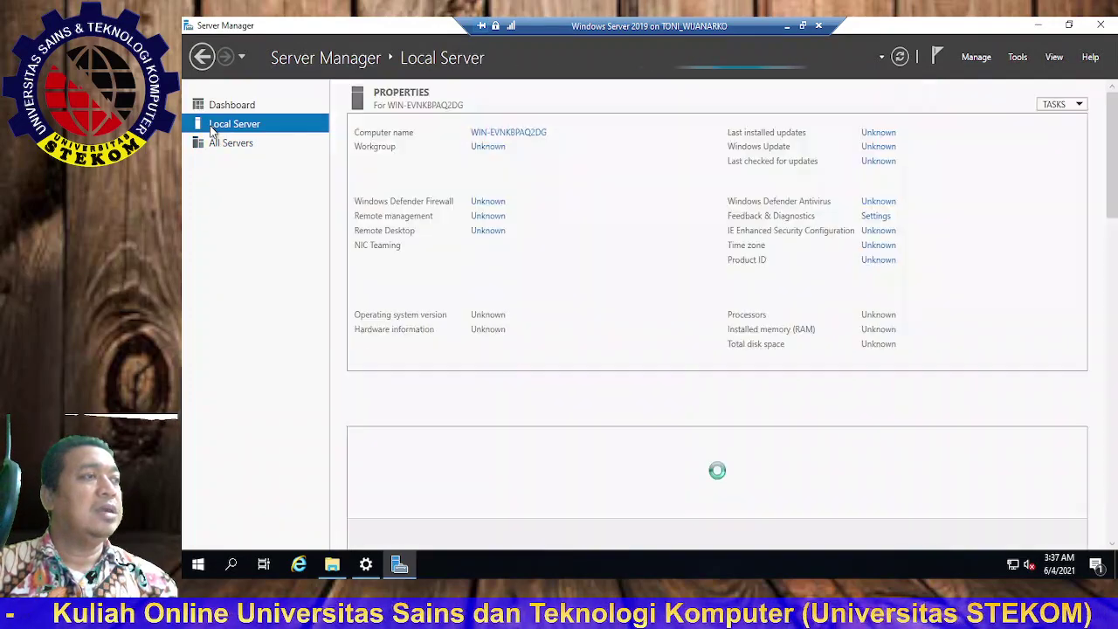
click(218, 144)
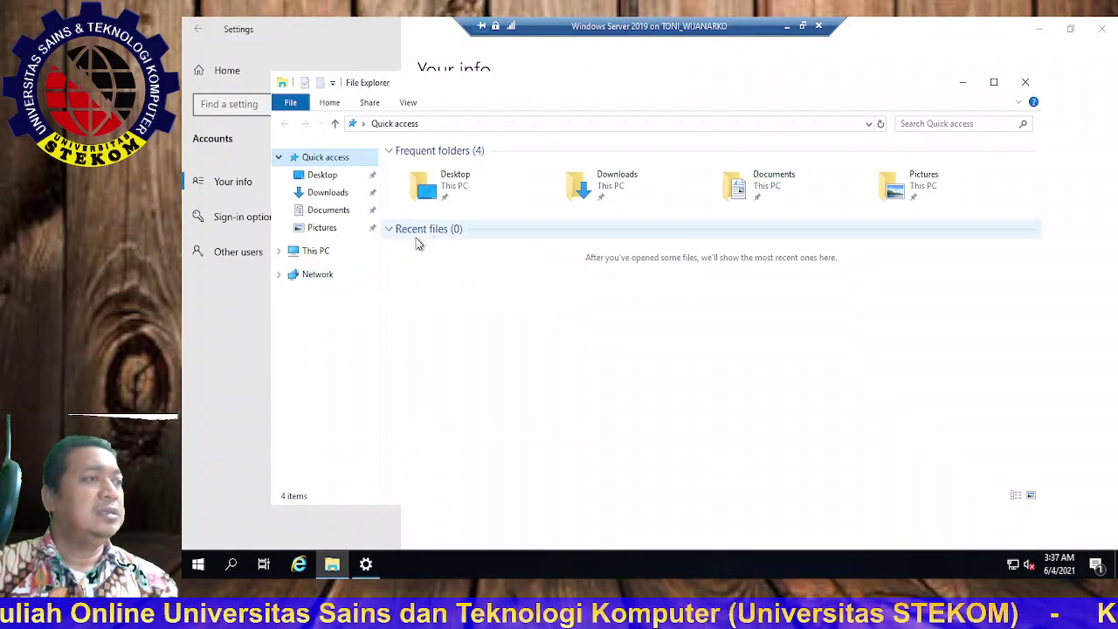
Expand This PC in File Explorer, view its system properties, and close the System window
click(278, 251)
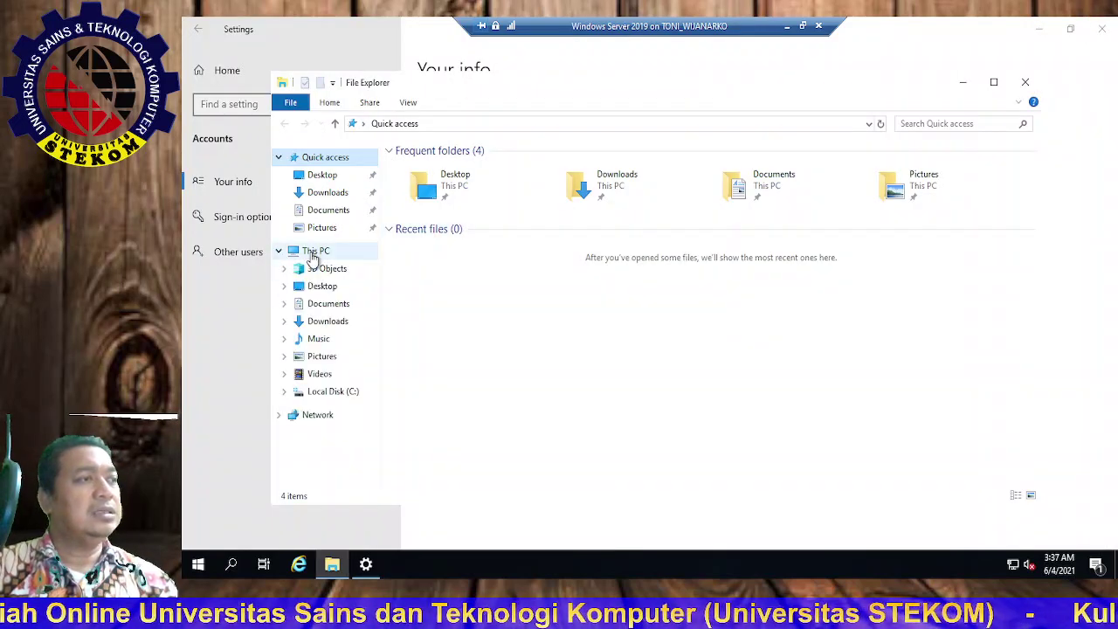
right_click(312, 253)
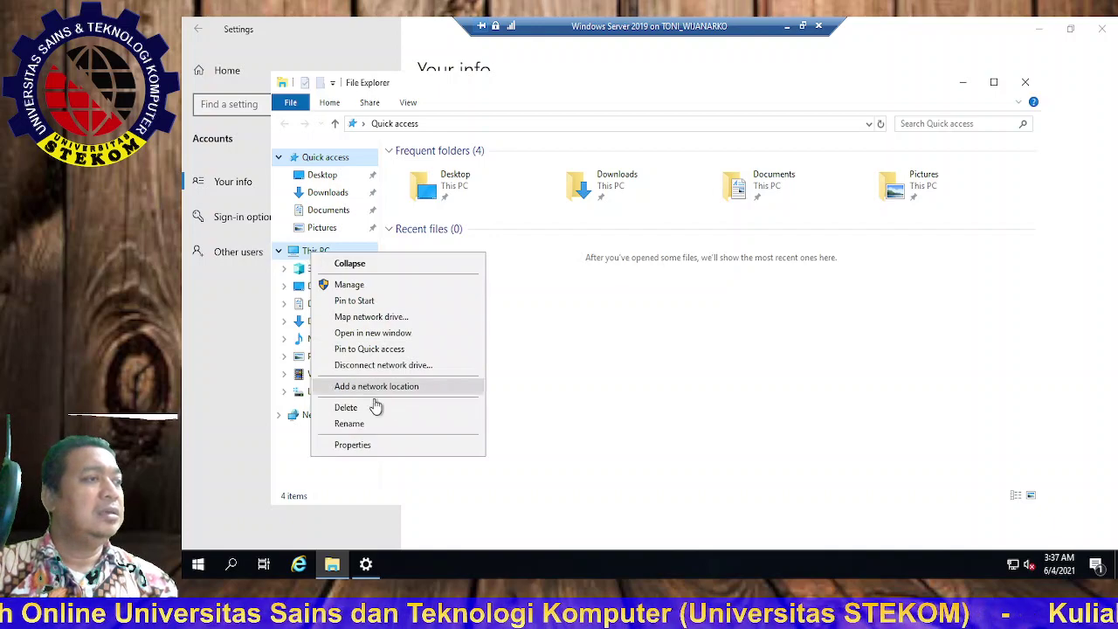
click(362, 446)
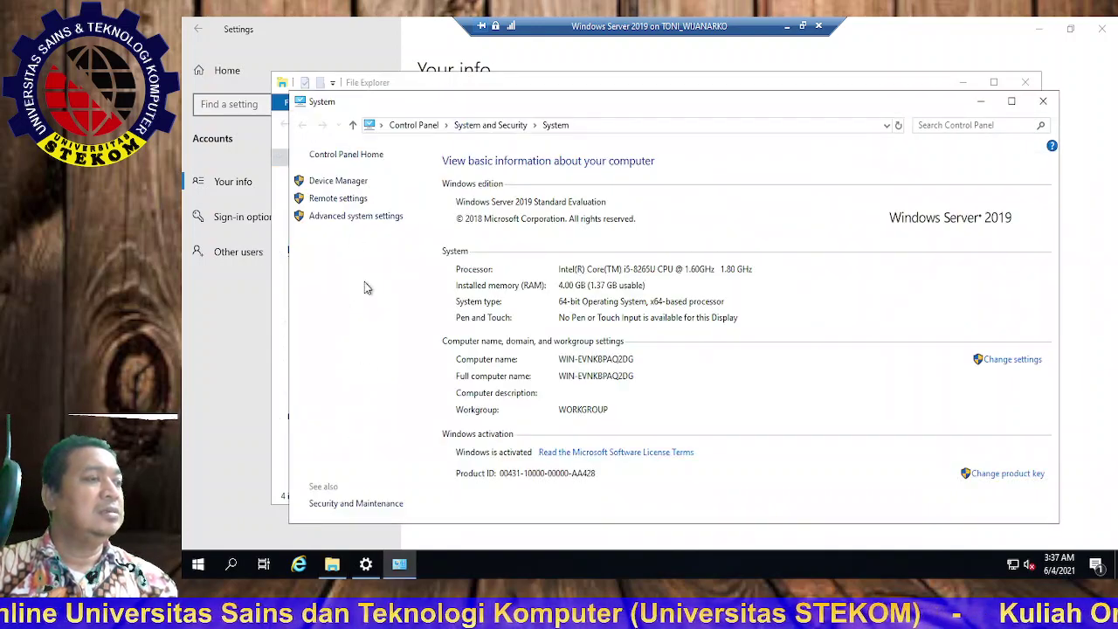
click(1043, 101)
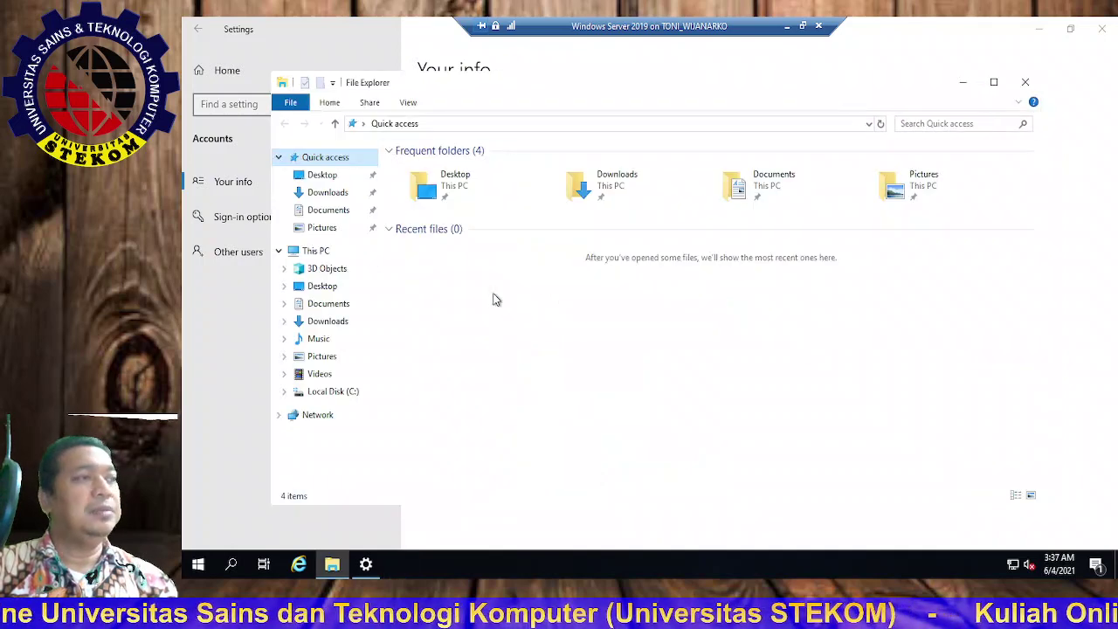
Reopen Server Manager through This PC's Manage command, dismiss the Windows Admin Center notice, and show the Local Server properties
right_click(323, 257)
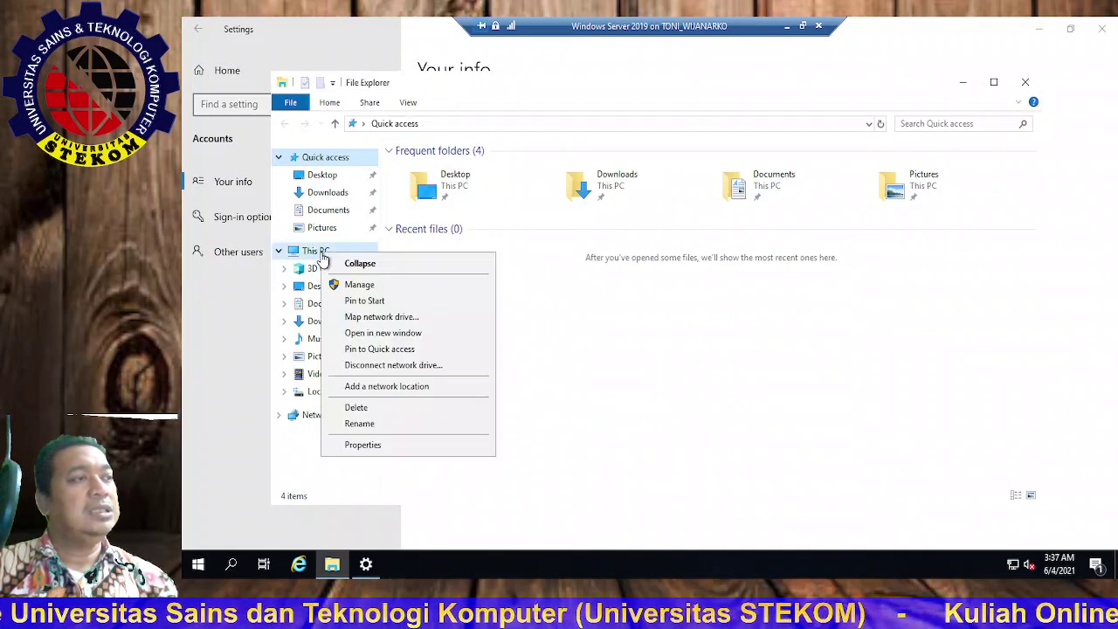
click(359, 285)
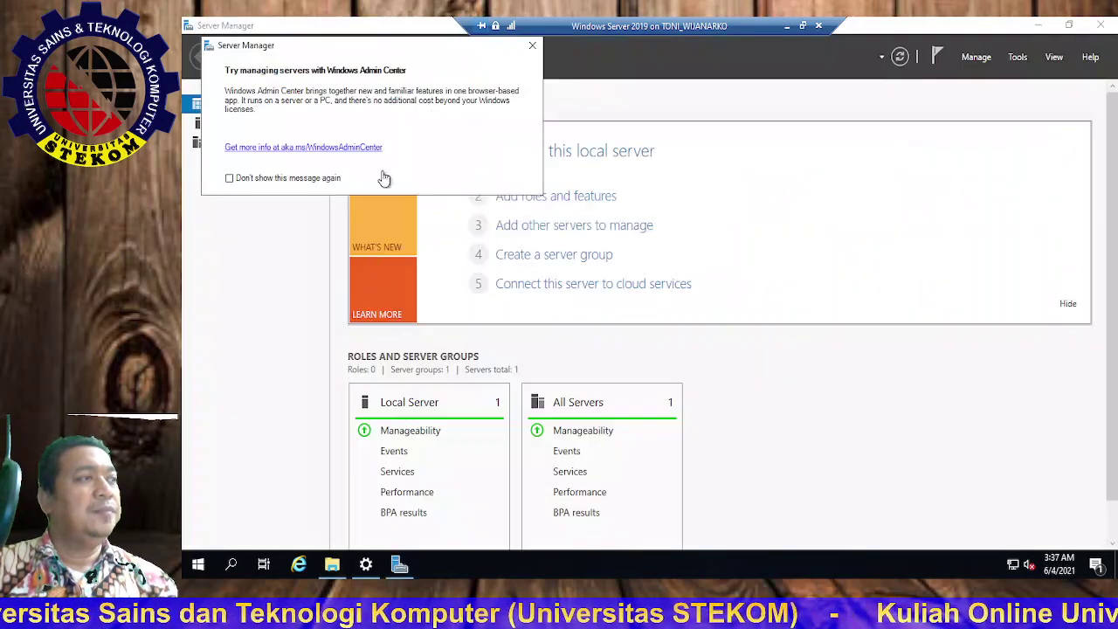
click(532, 44)
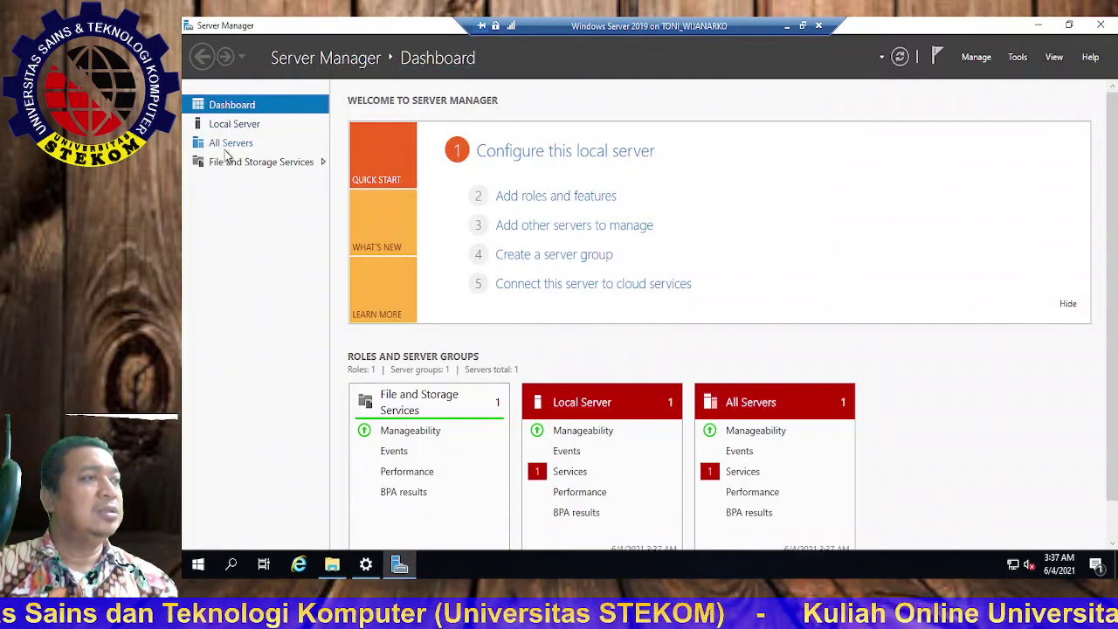
click(222, 145)
click(225, 127)
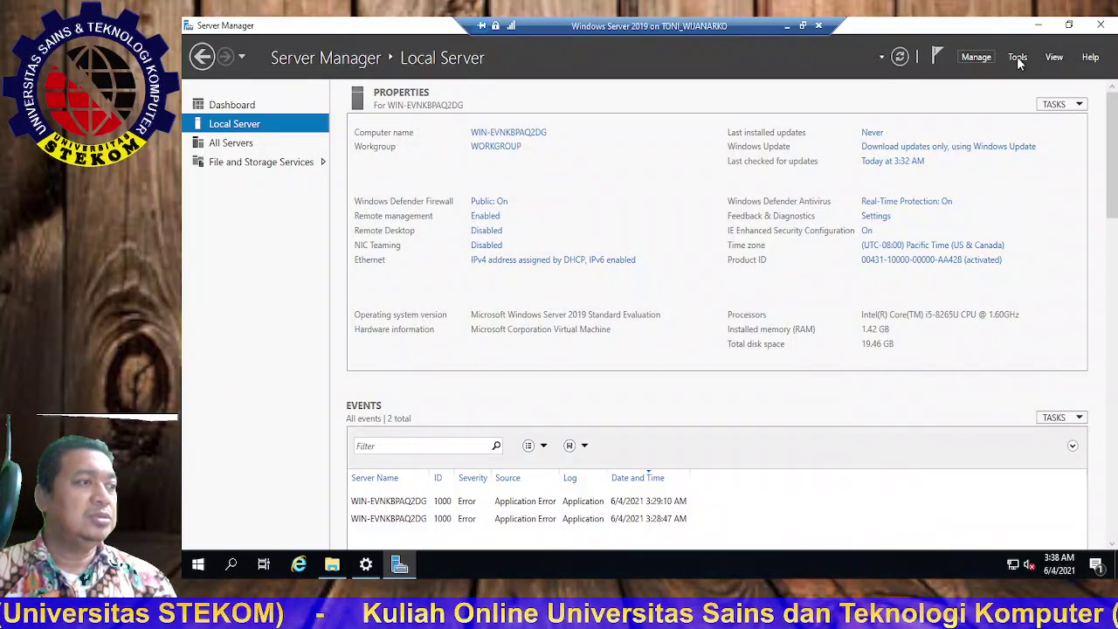
Examine Server Manager's management commands and its list of administrative tools
click(395, 566)
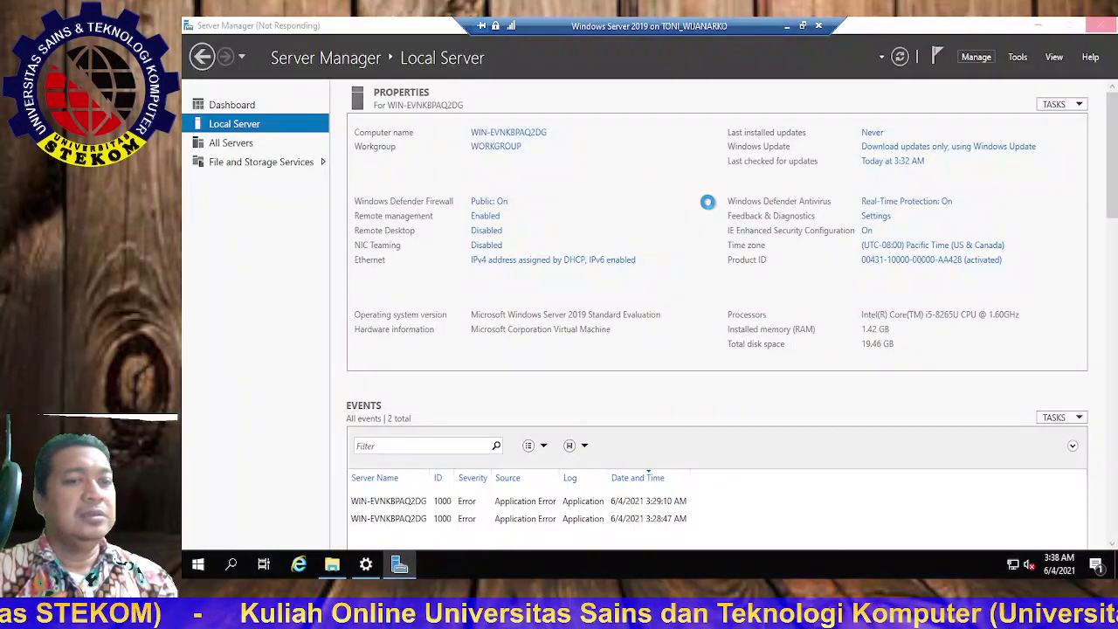
click(986, 59)
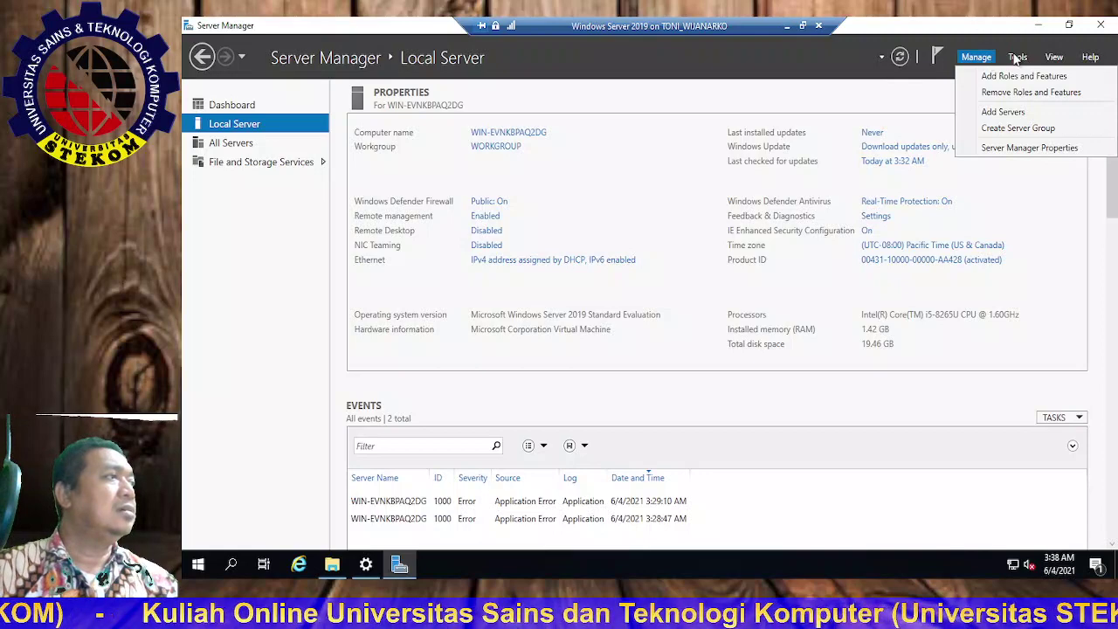
click(1018, 58)
click(1018, 58)
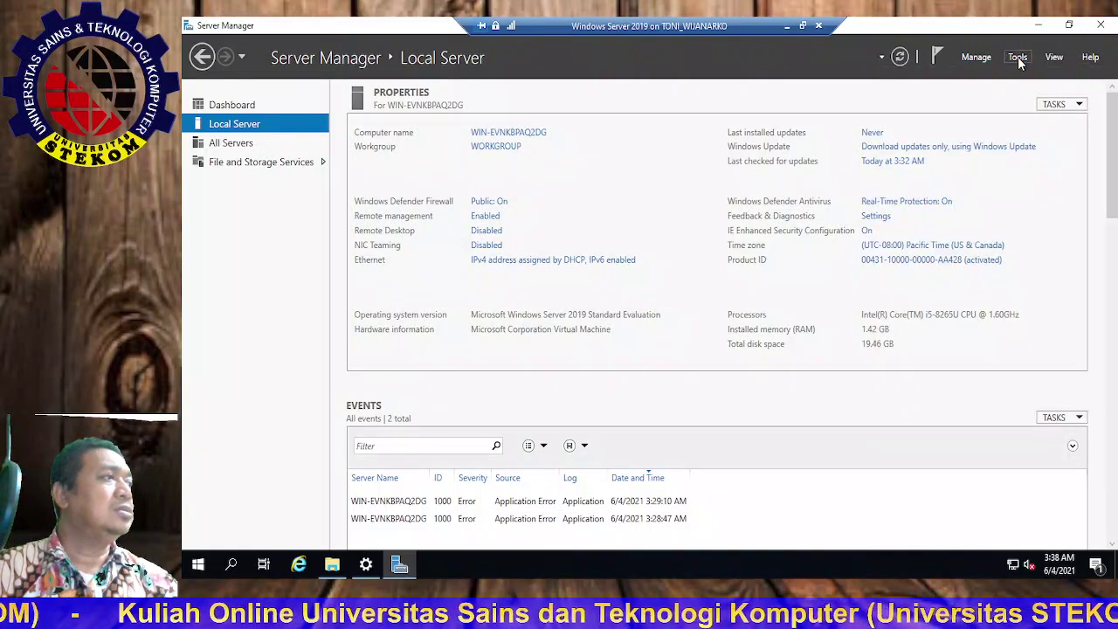
click(1019, 57)
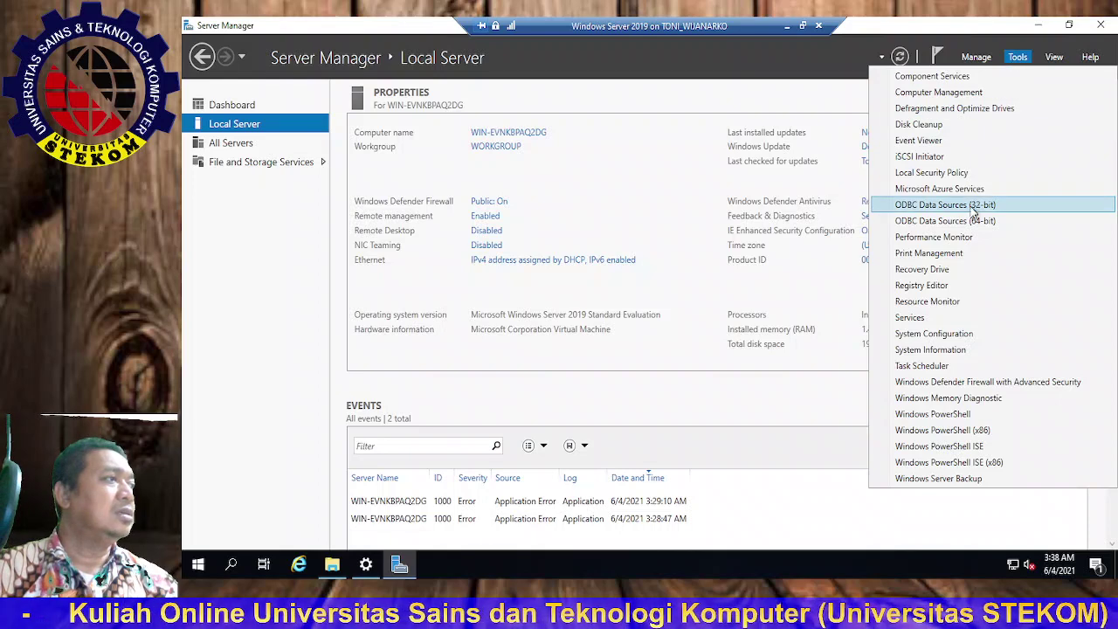
Open Computer Management from Server Manager's tools and show the Users folder under Local Users and Groups
click(952, 94)
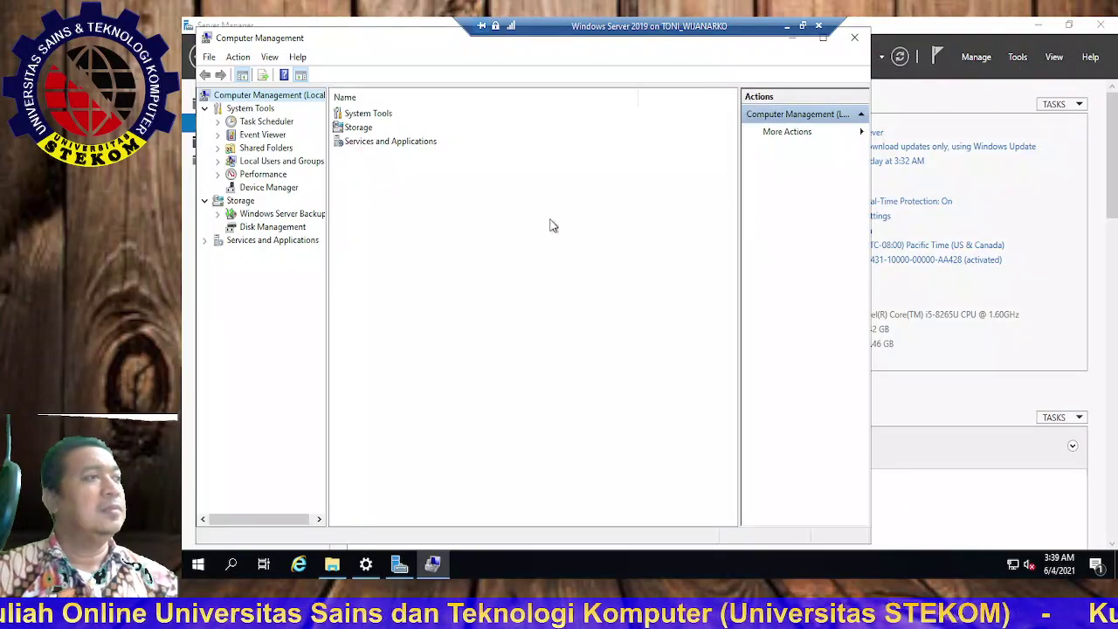
click(253, 163)
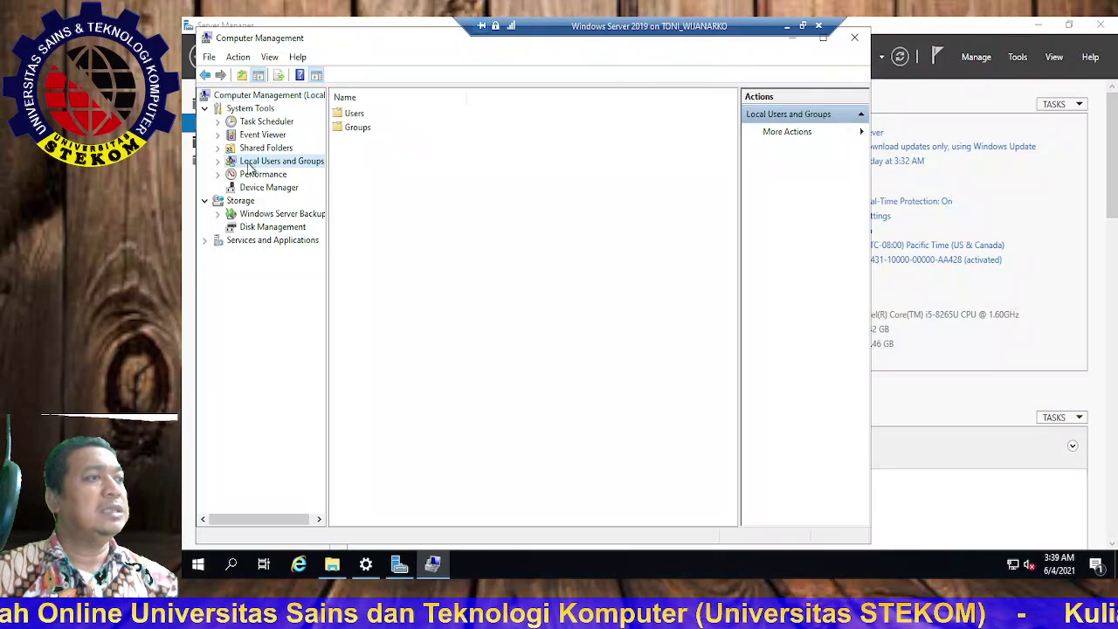
click(218, 162)
click(263, 174)
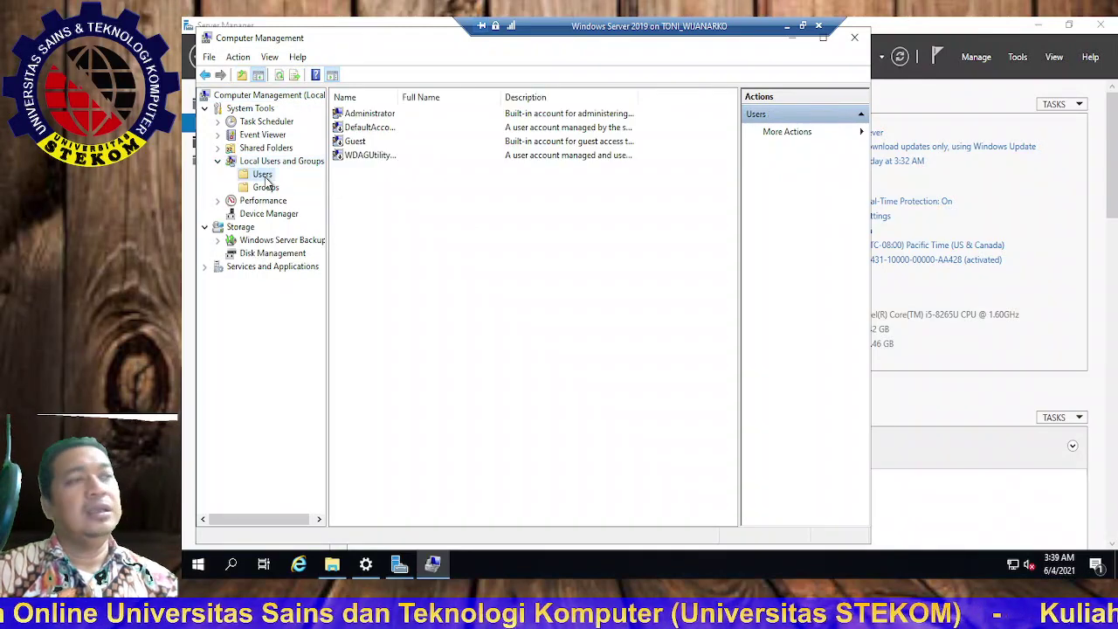
Start a new local user and fill in the user name, the full name and the description "Dosen"
right_click(374, 217)
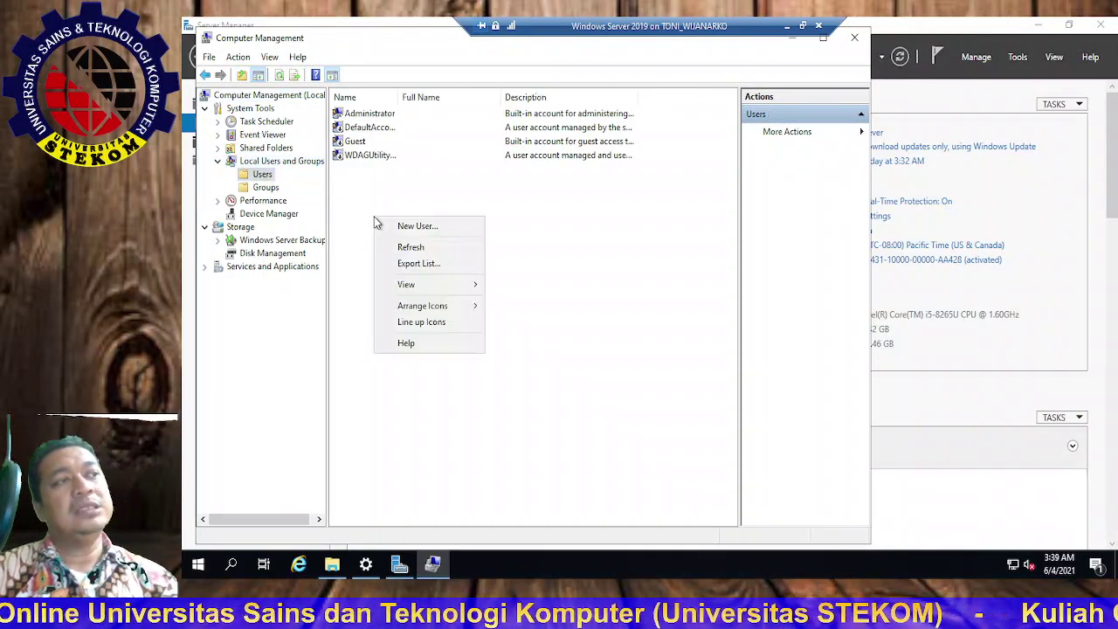
click(426, 228)
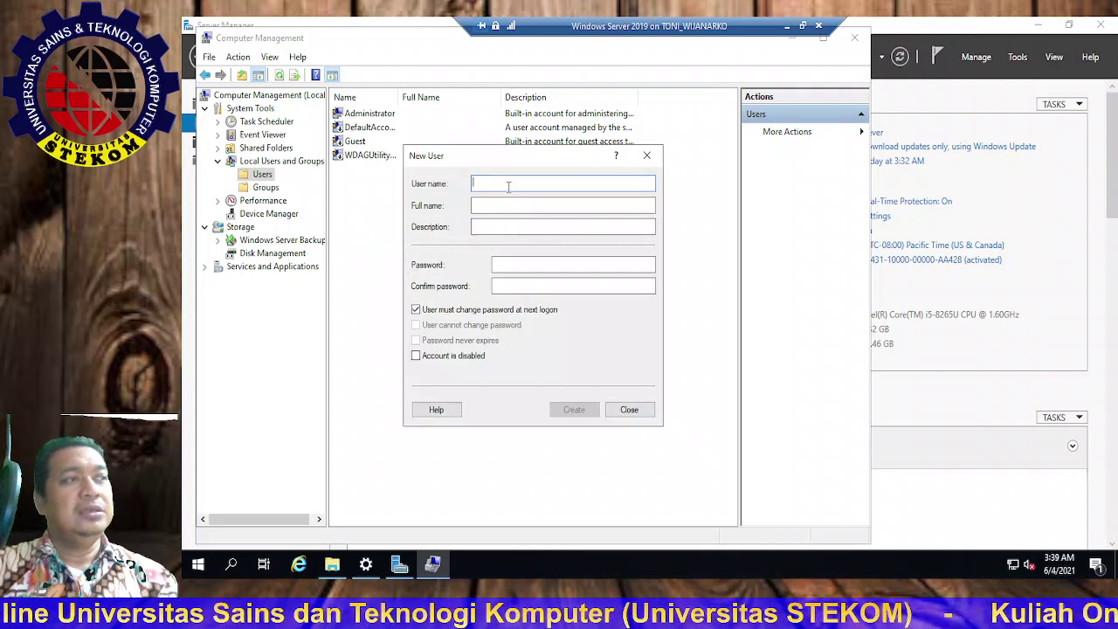
text(To)
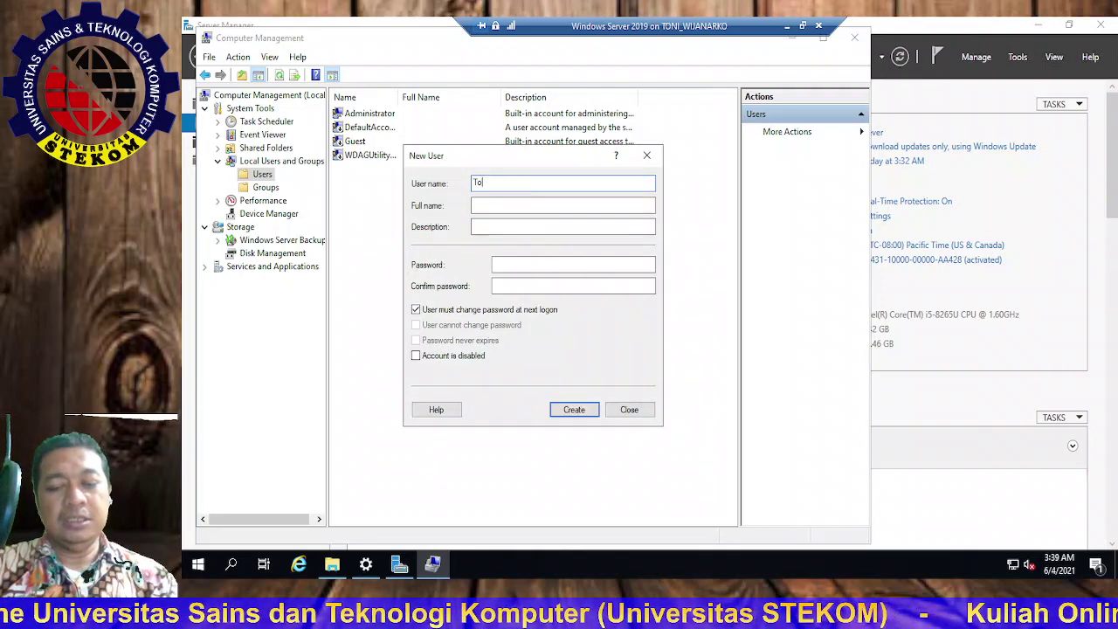
text(ni)
key(BackSpace)
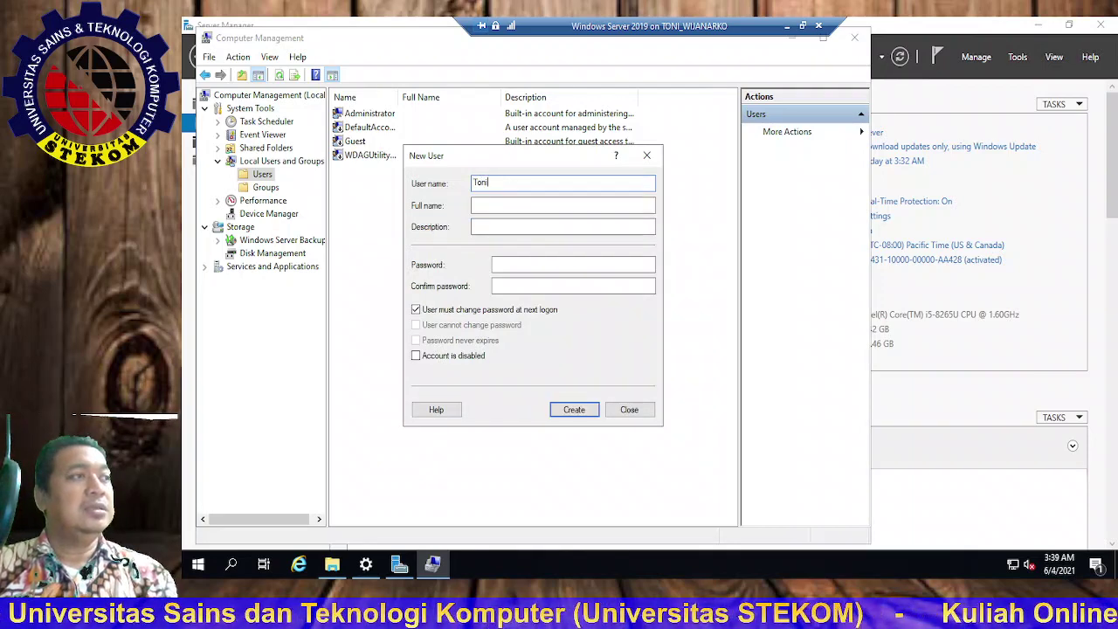
key(BackSpace)
text(to)
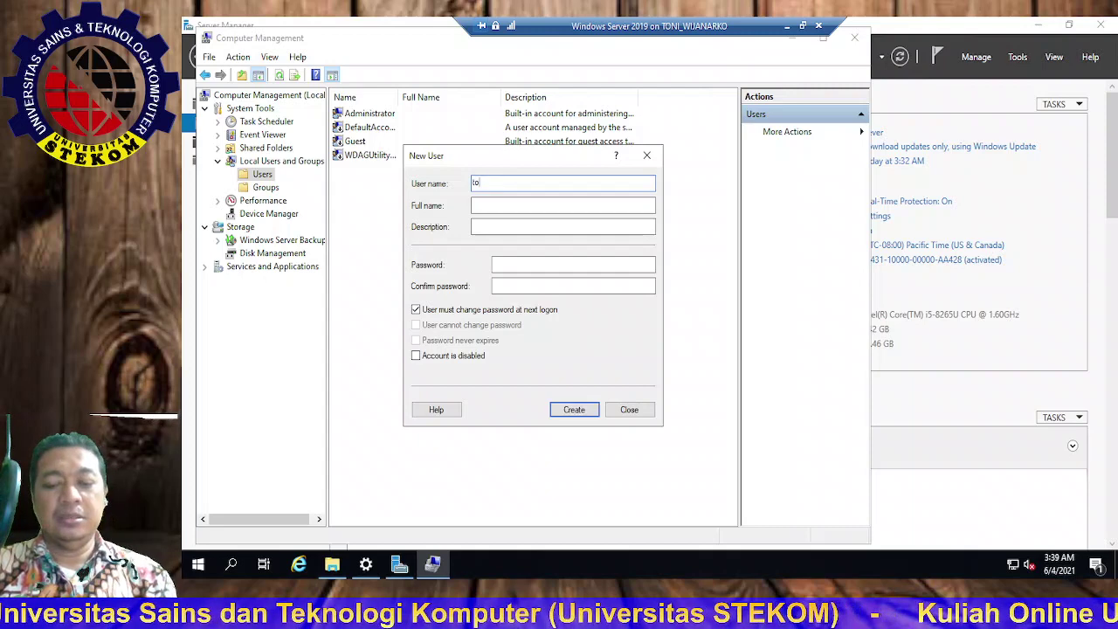
click(562, 205)
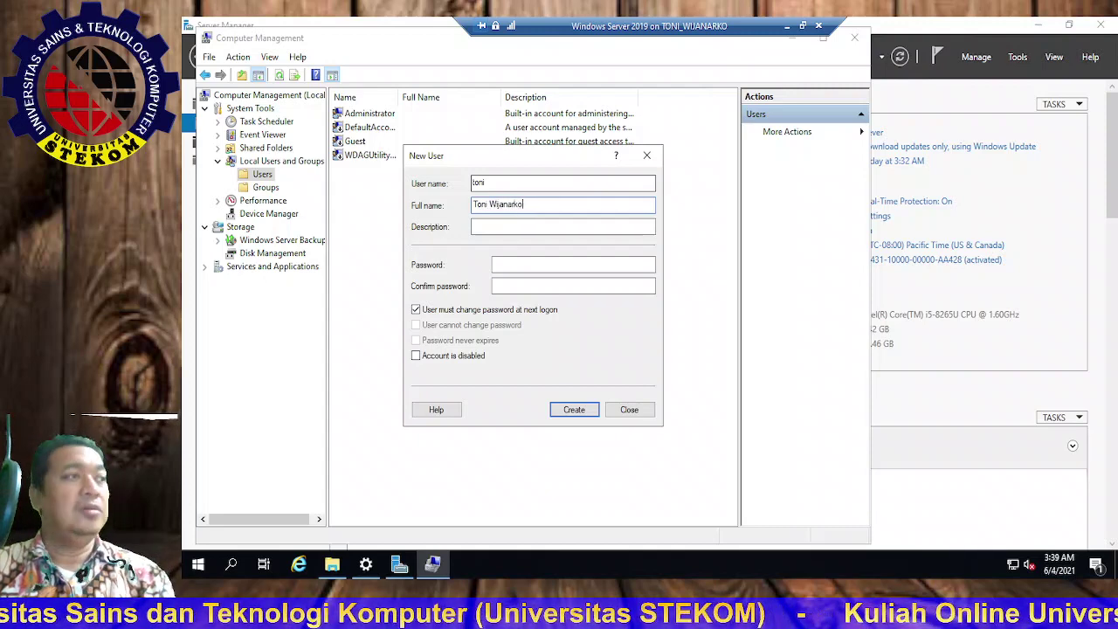
click(507, 226)
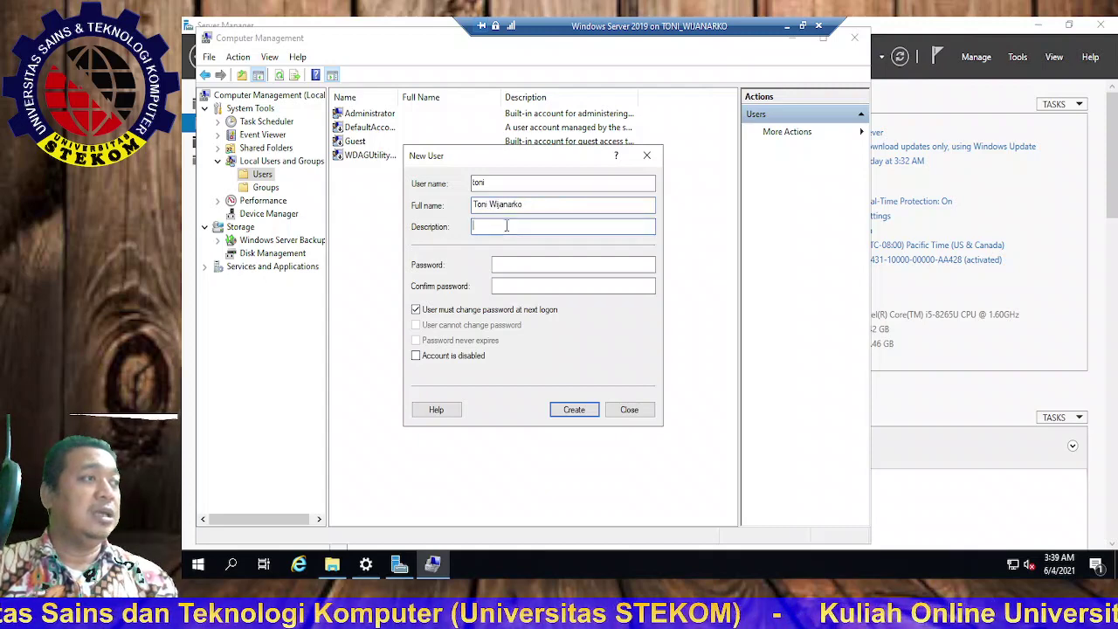
text(Dosen)
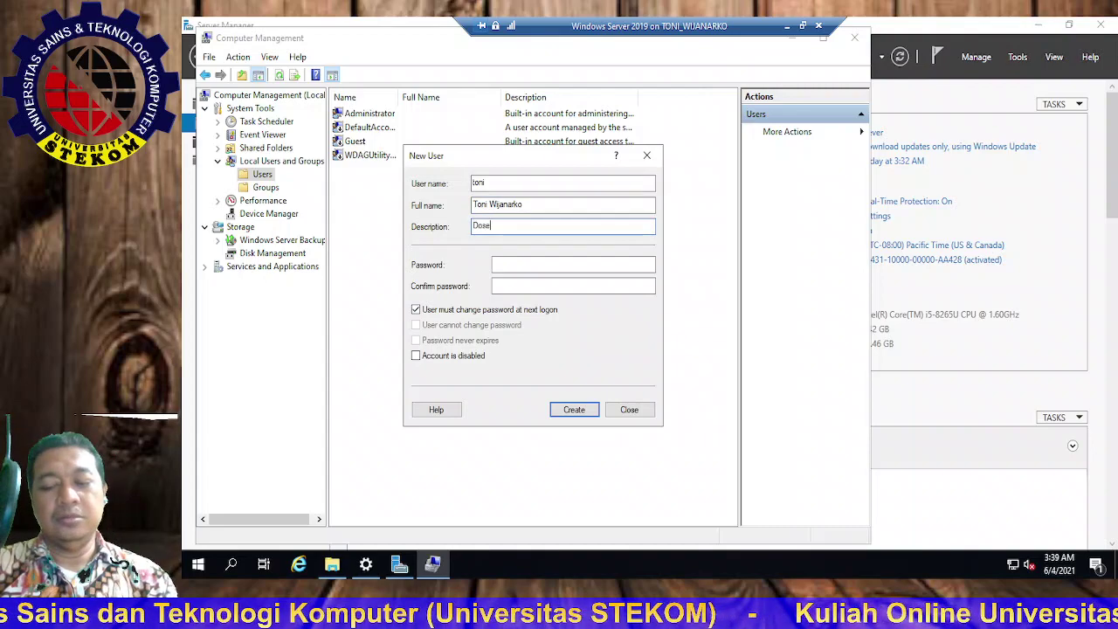
Enter and confirm the new user's password, disable "User must change password at next logon", create the account and close the form
click(505, 268)
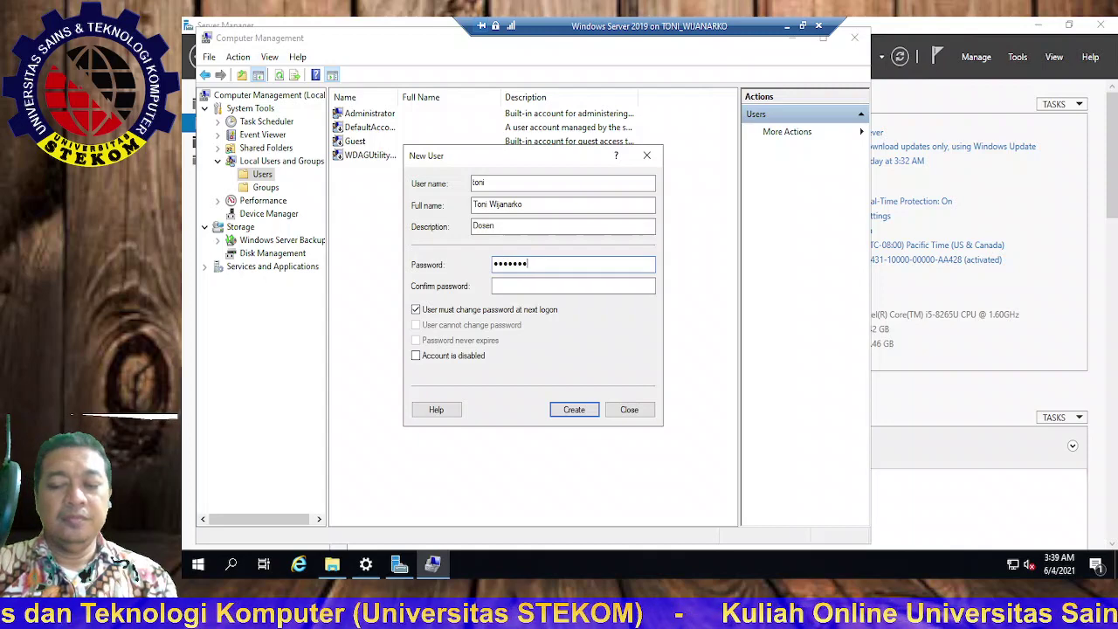
click(516, 285)
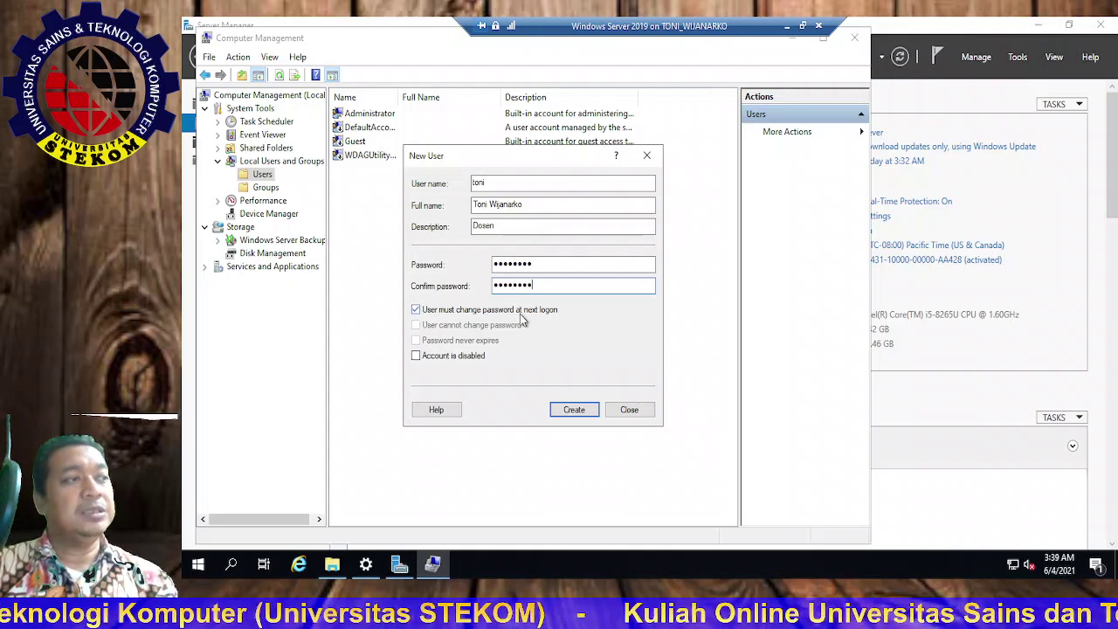
click(419, 312)
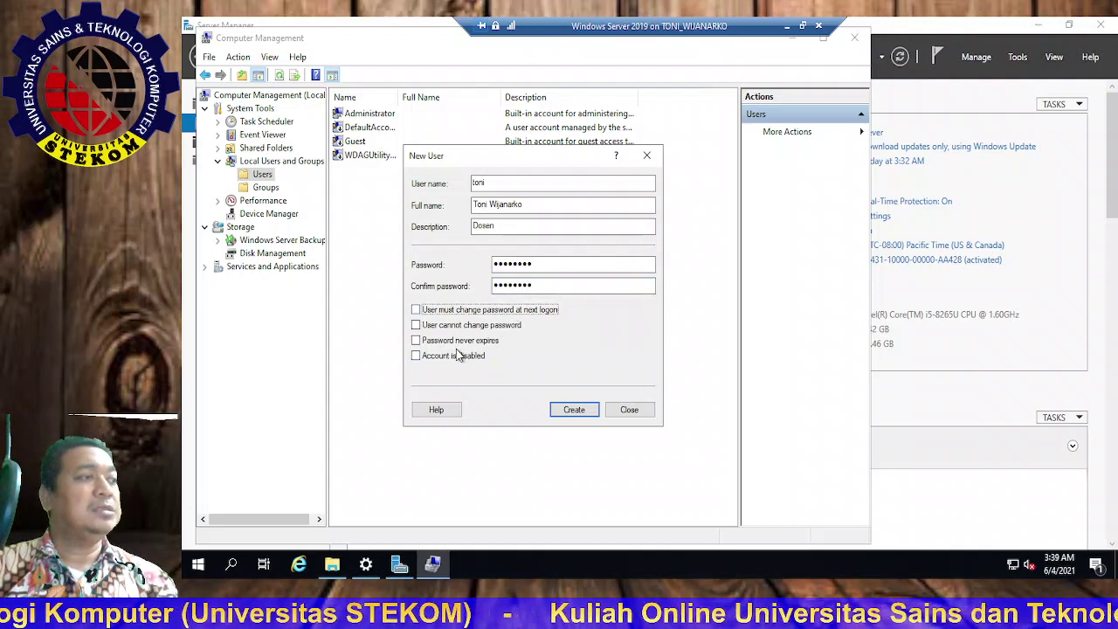
click(574, 411)
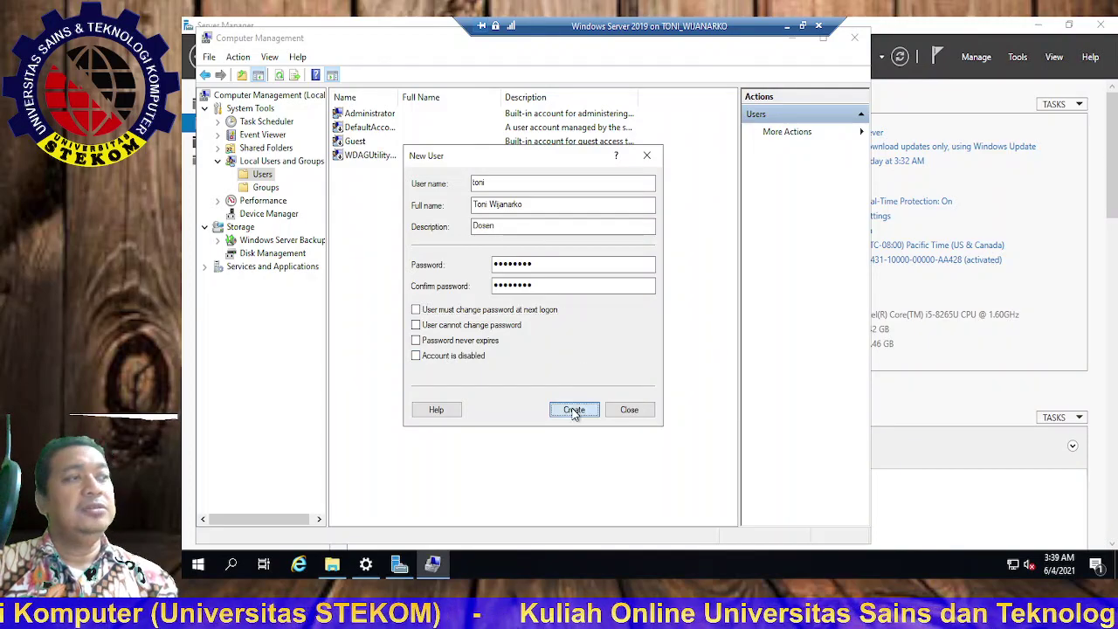
click(629, 412)
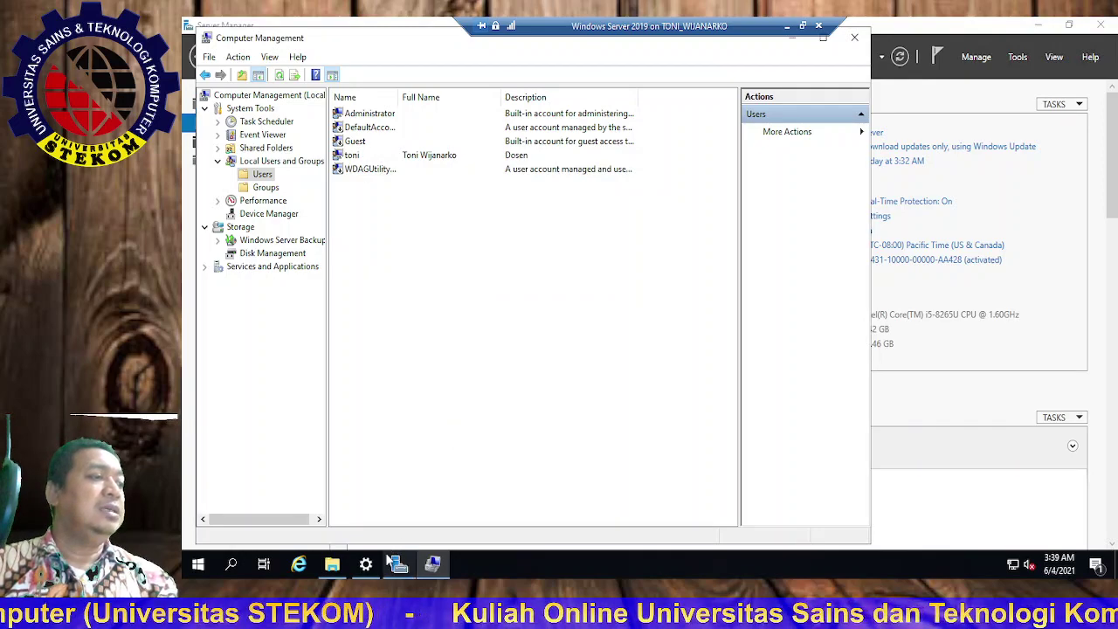
View the Accounts page in Windows Settings, return to it from the Settings home page, and minimize Settings
click(199, 565)
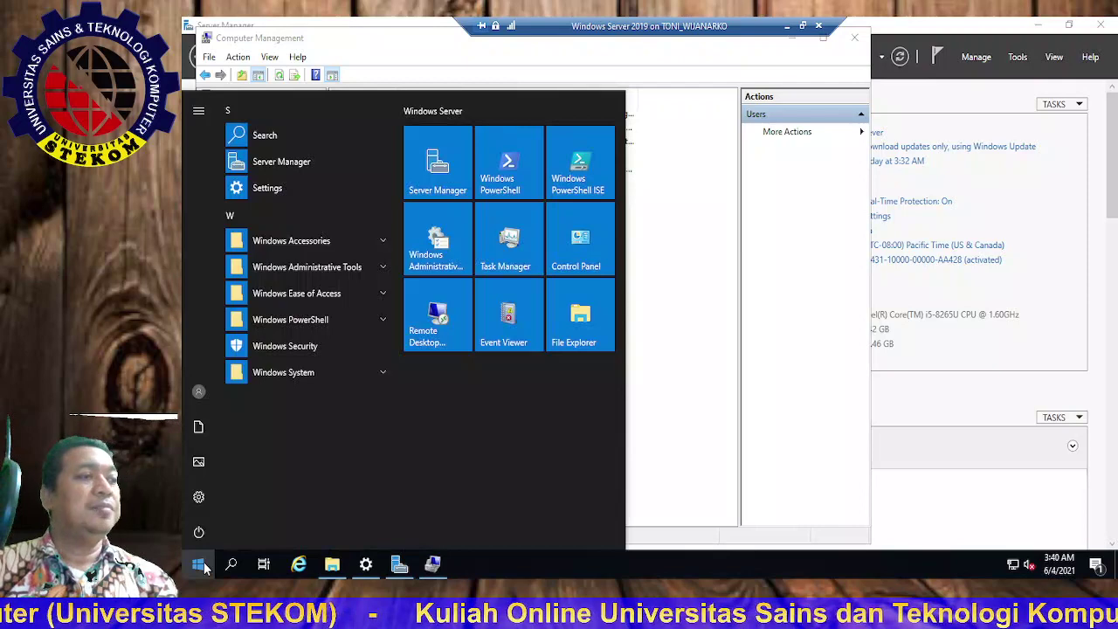
click(198, 497)
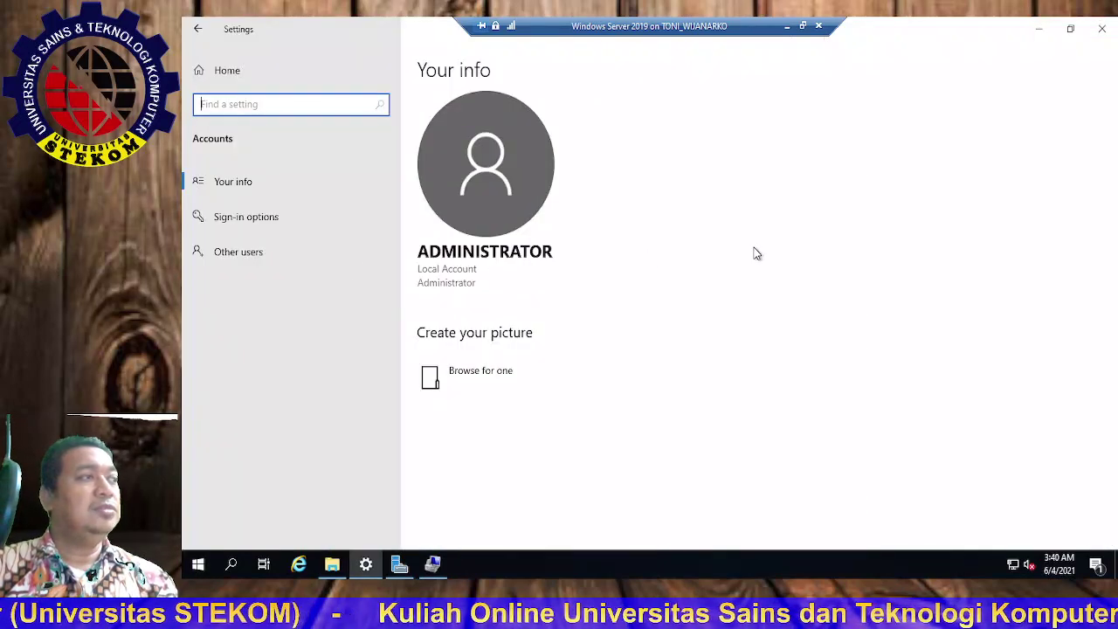
click(199, 31)
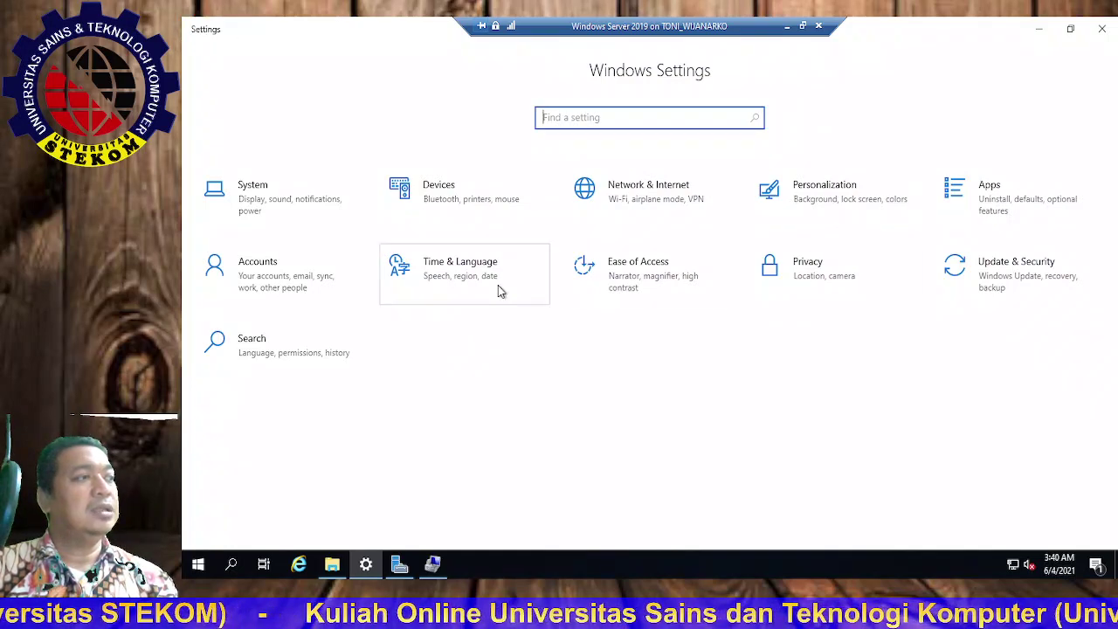
click(248, 280)
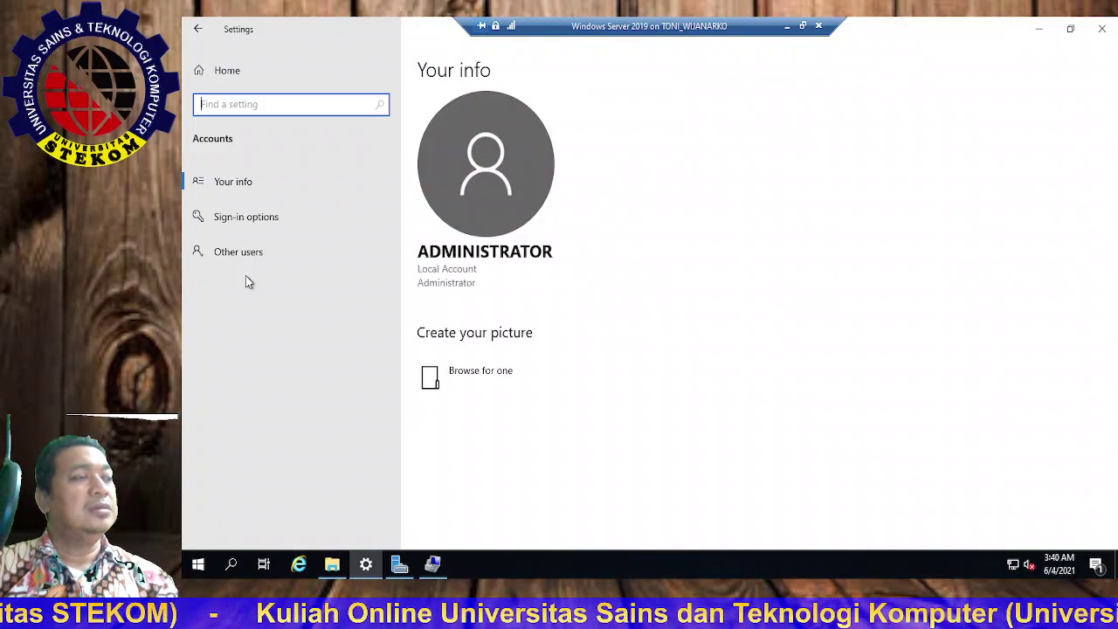
click(794, 313)
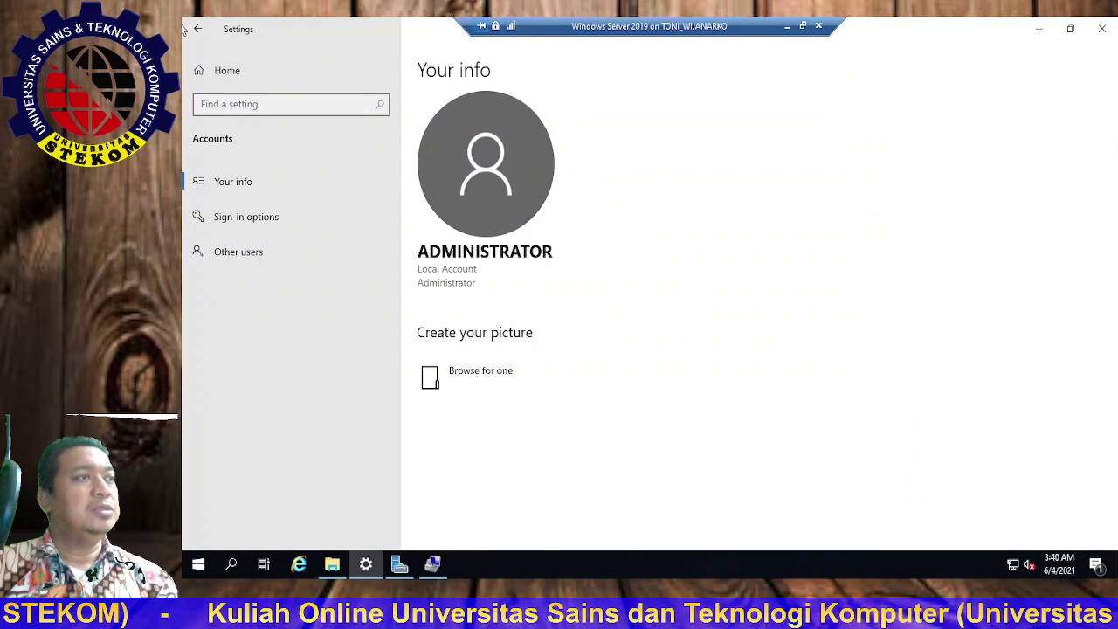
click(1038, 28)
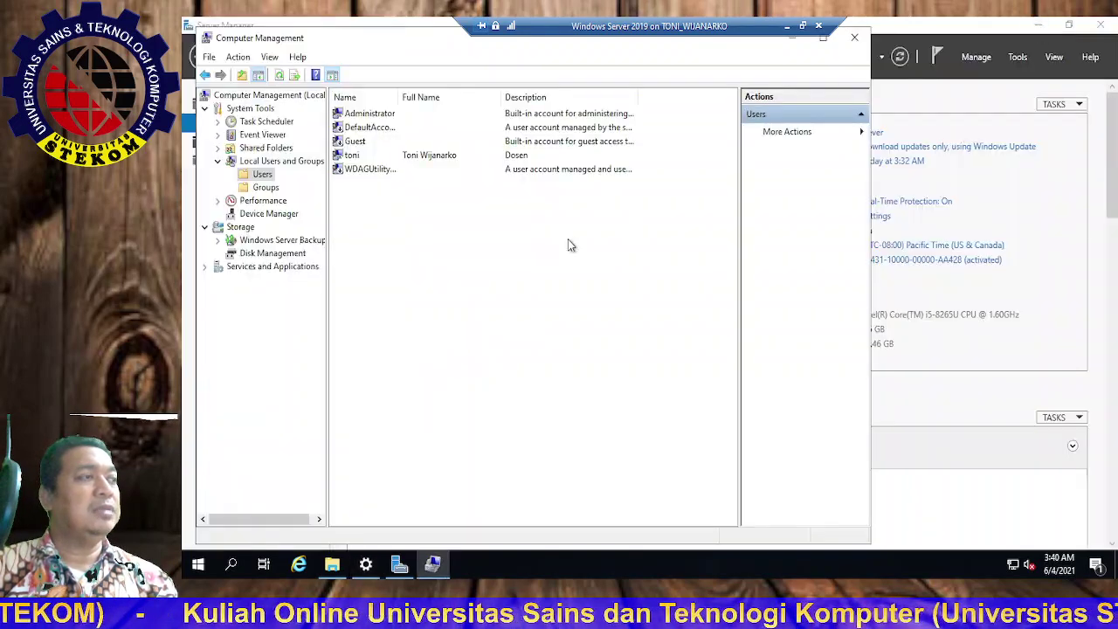
View the General, Profile and Environment properties of the newly created user, cancel without changes, and close Computer Management
click(350, 157)
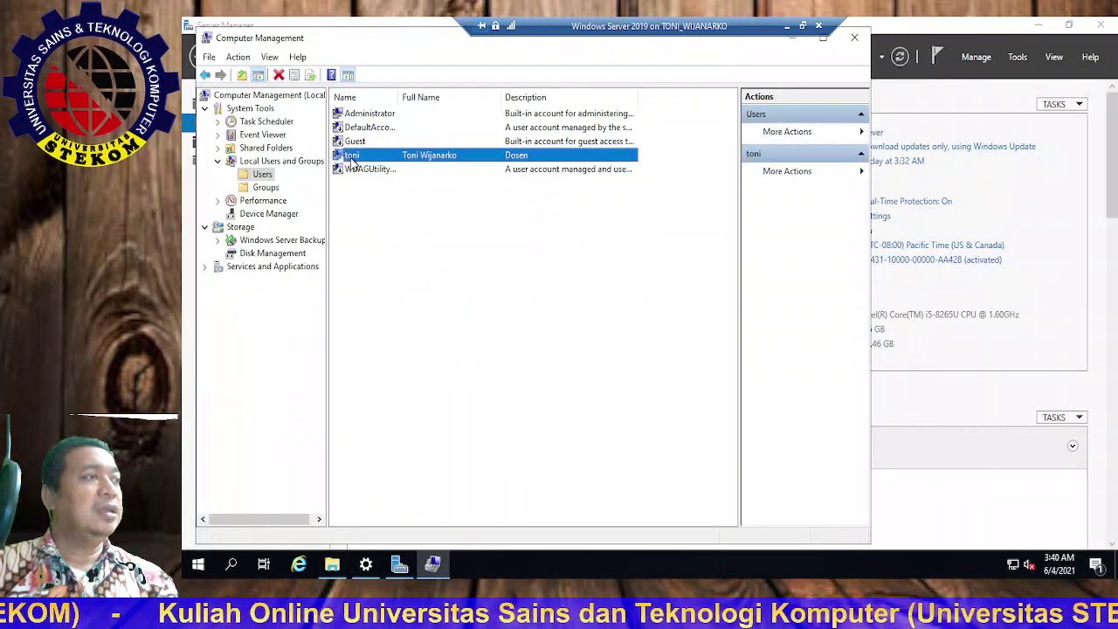
double_click(352, 158)
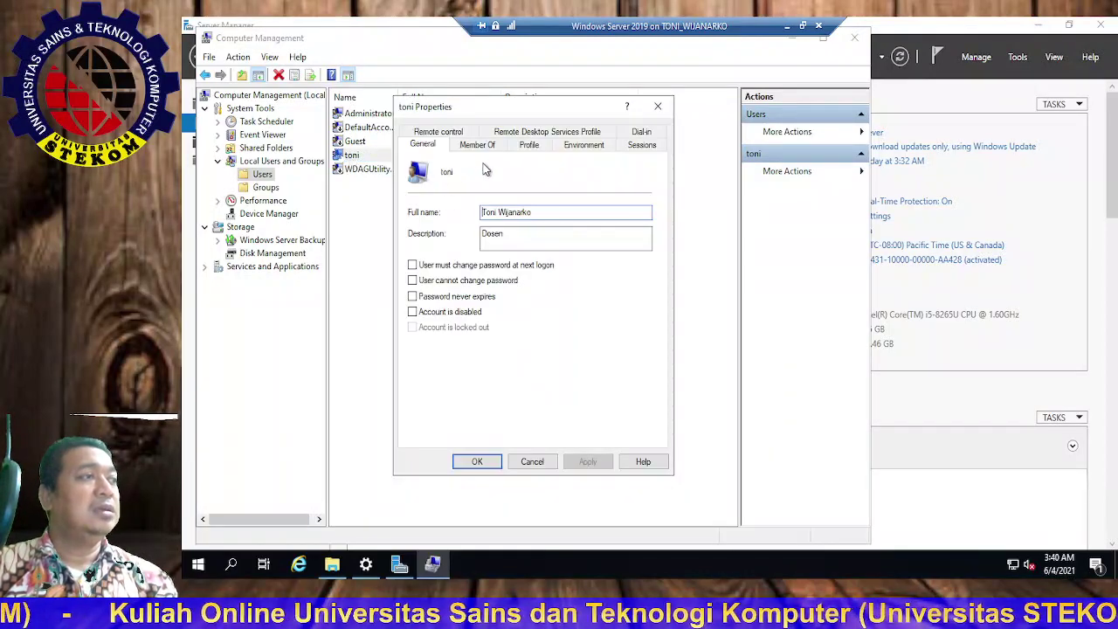
click(542, 150)
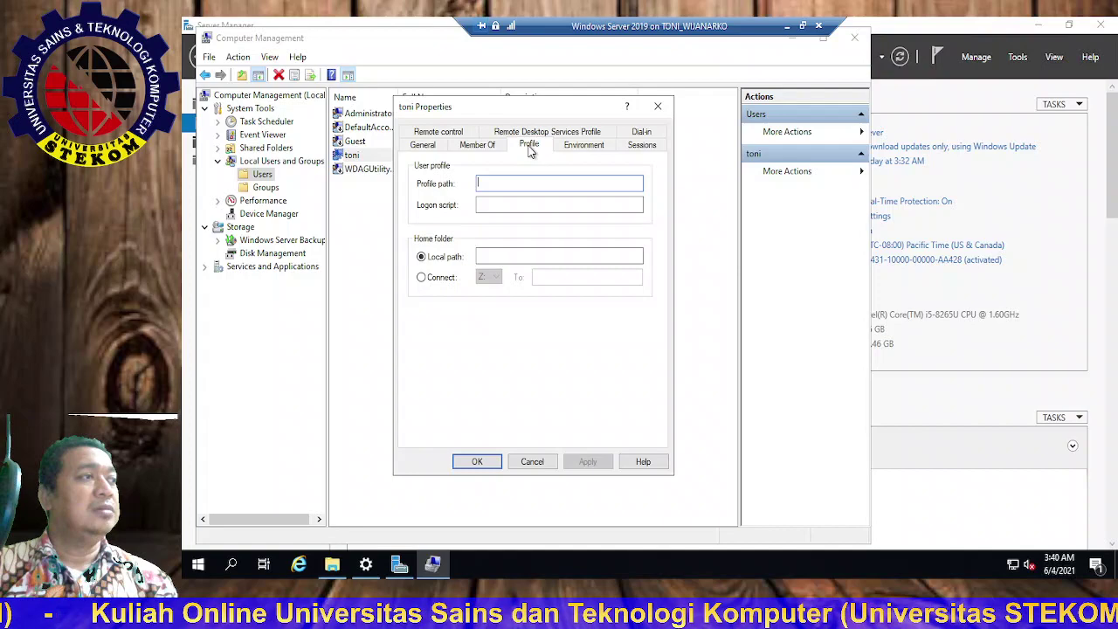
click(575, 149)
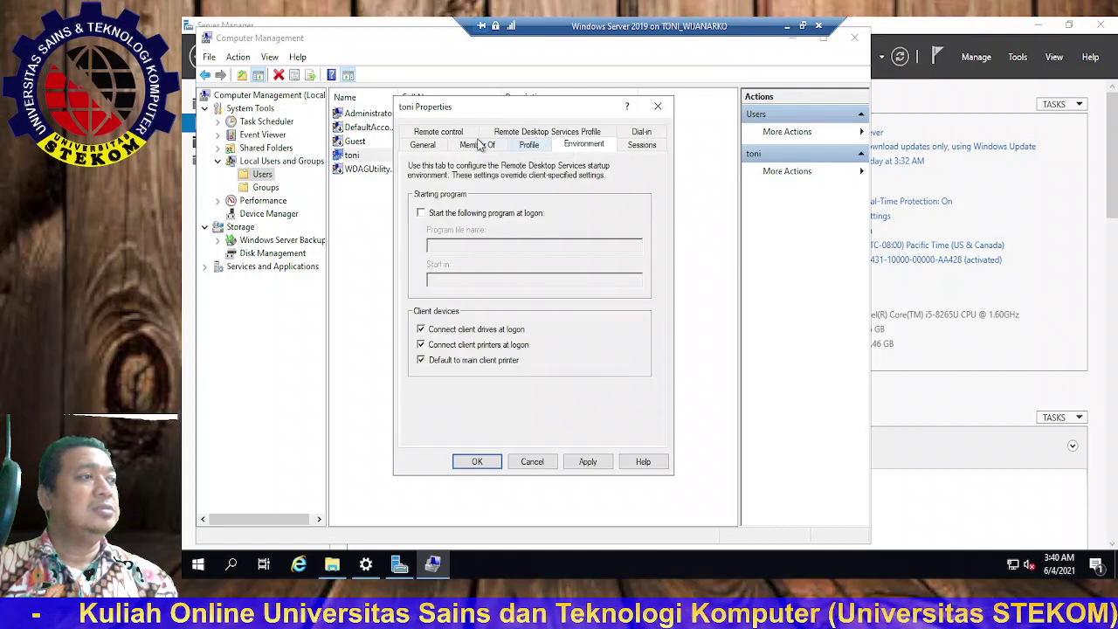
click(532, 462)
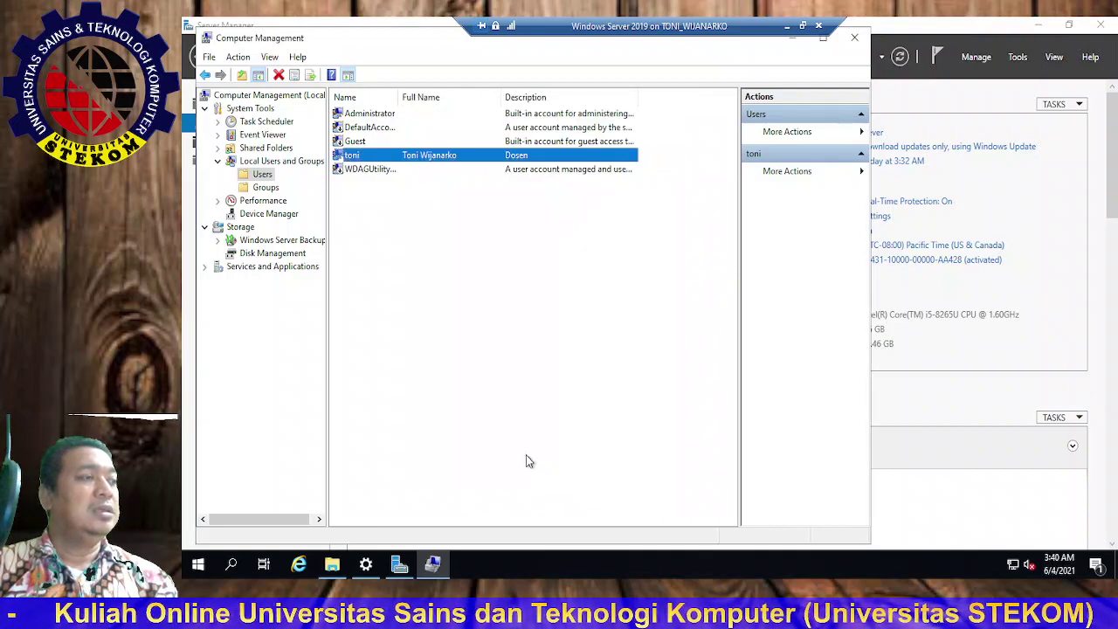
click(855, 41)
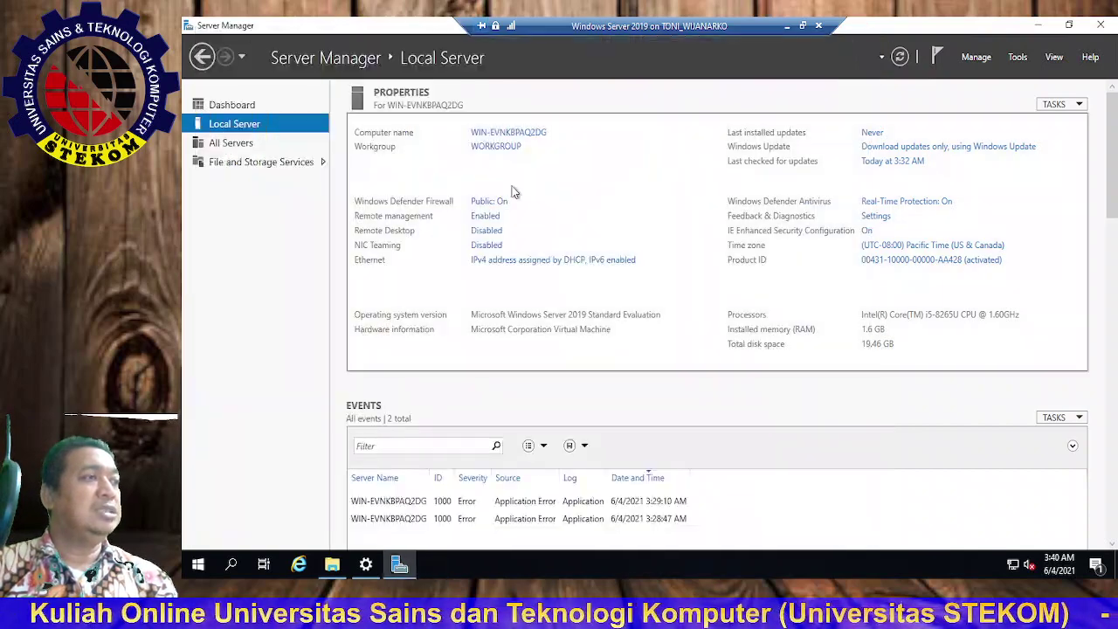
Disconnect from the Windows Server 2019 session using the Start menu's power options
click(200, 564)
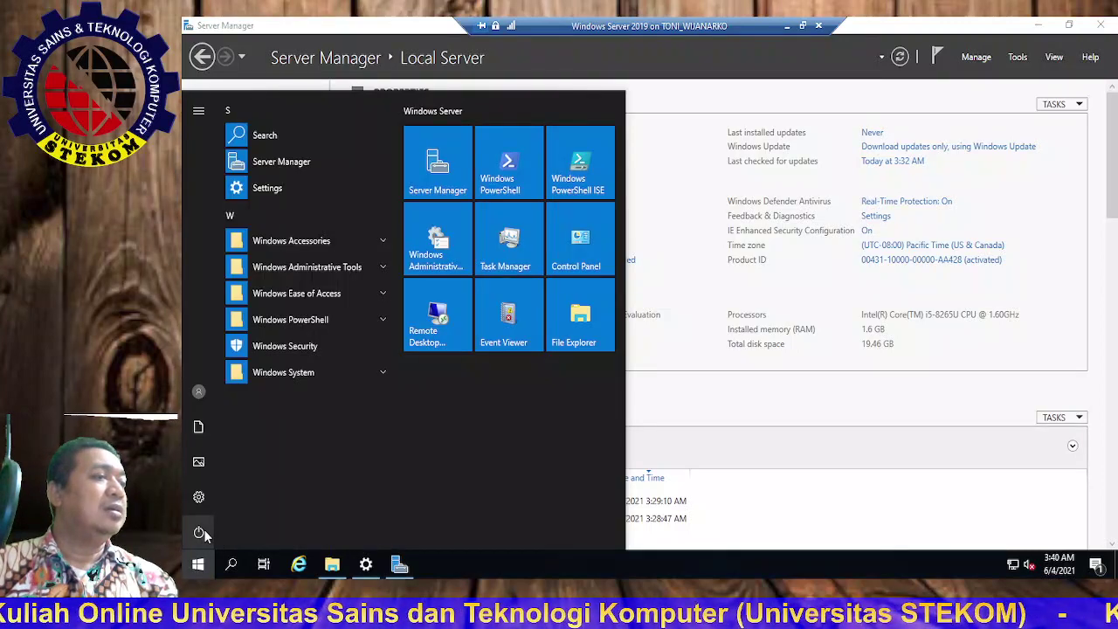
click(200, 533)
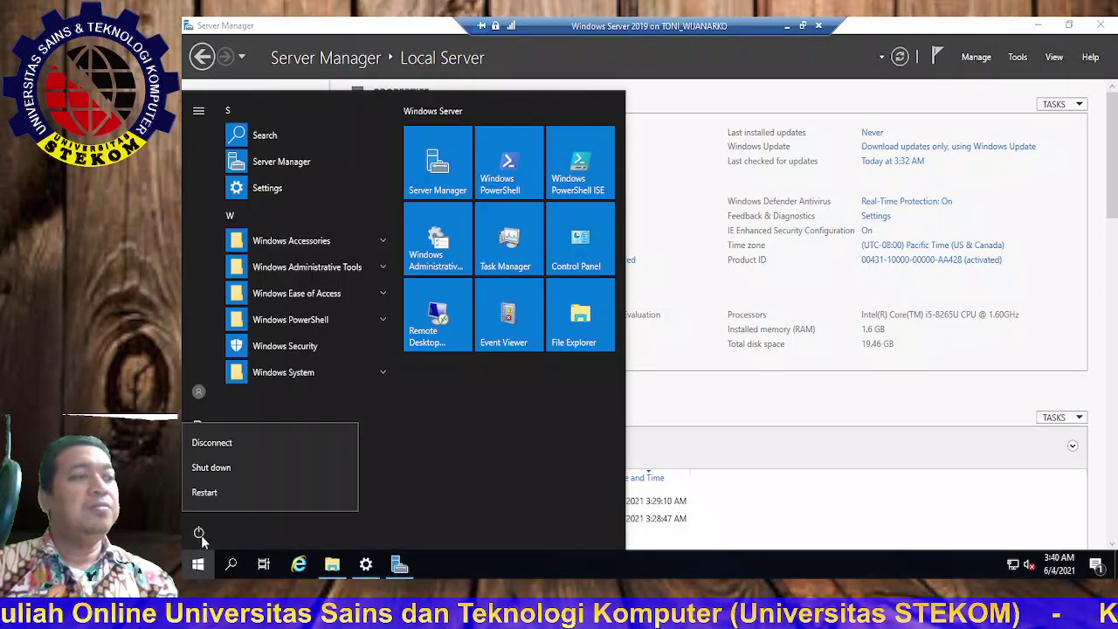
click(211, 443)
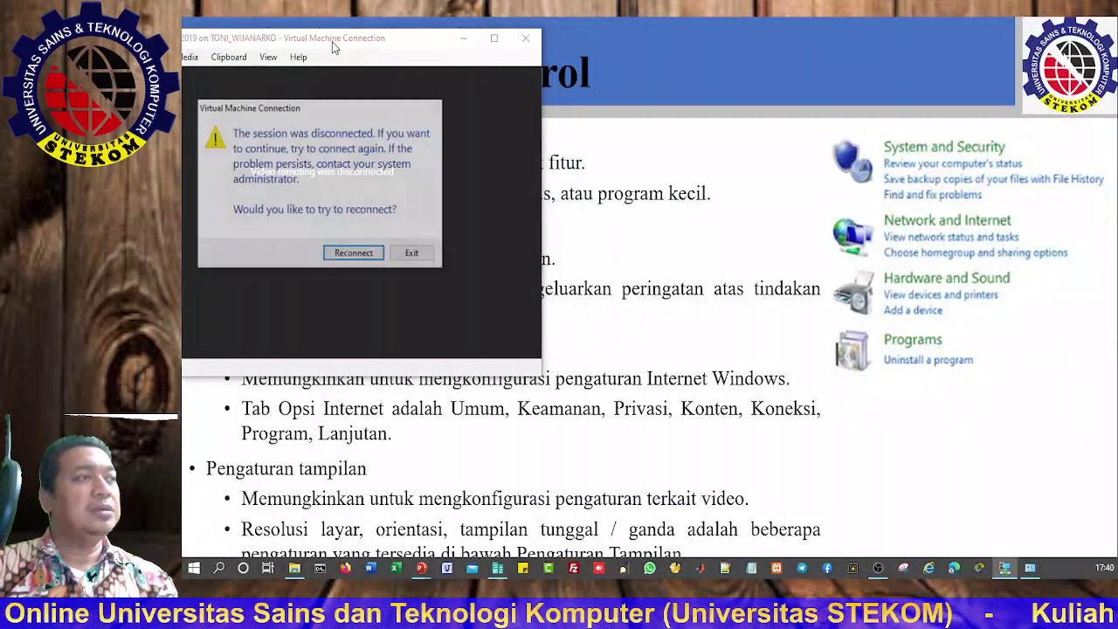
Reconnect to the virtual machine in full screen and switch between the new user and Administrator on the sign-in screen
click(361, 255)
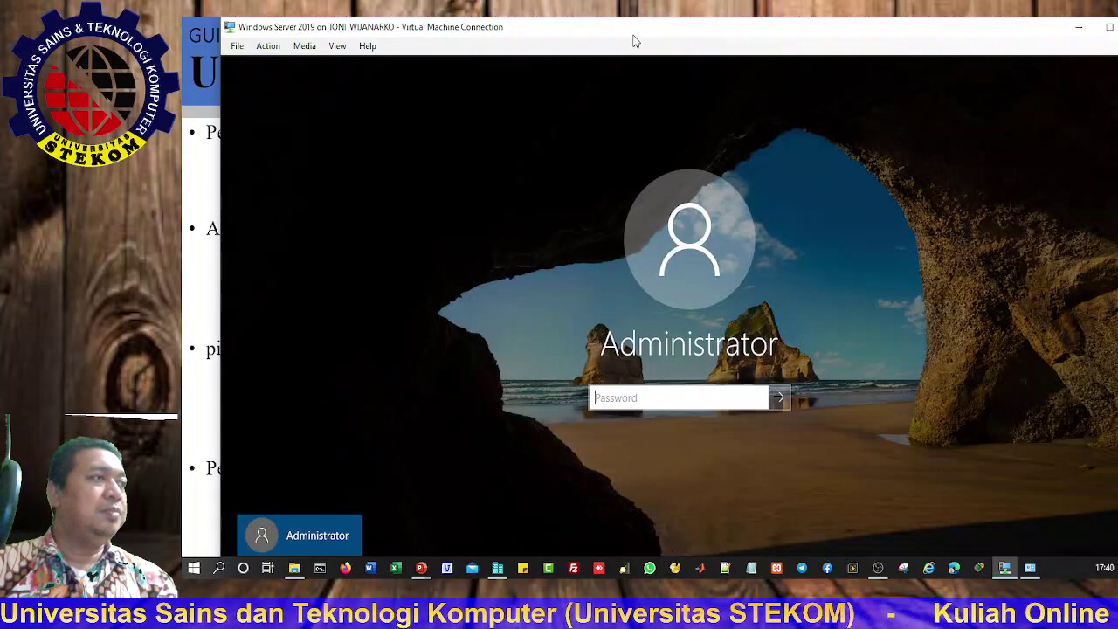
double_click(635, 36)
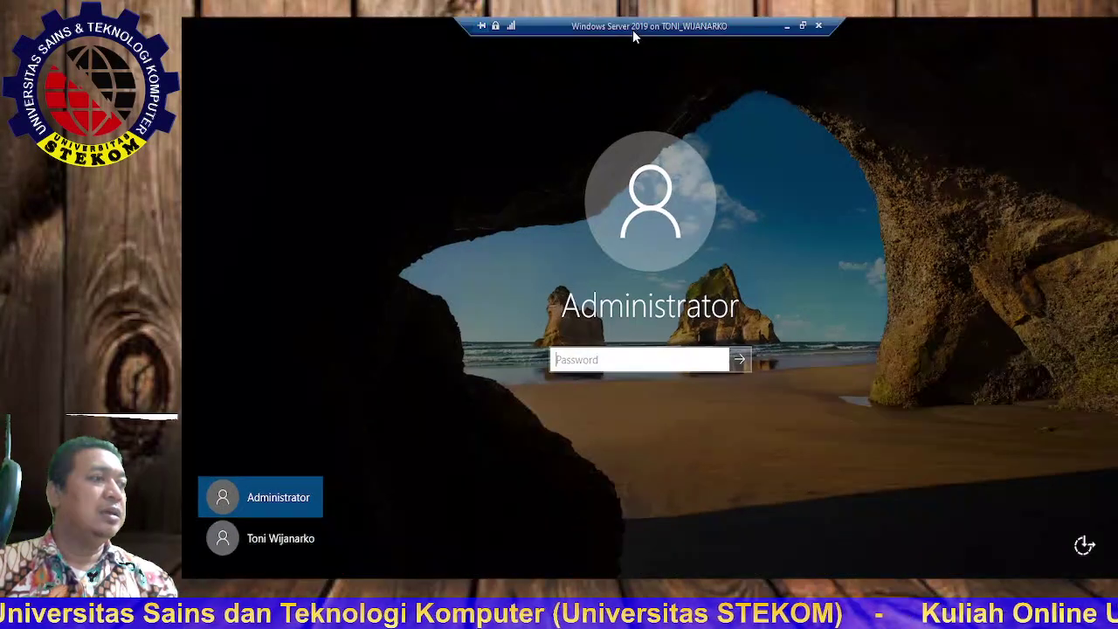
click(269, 538)
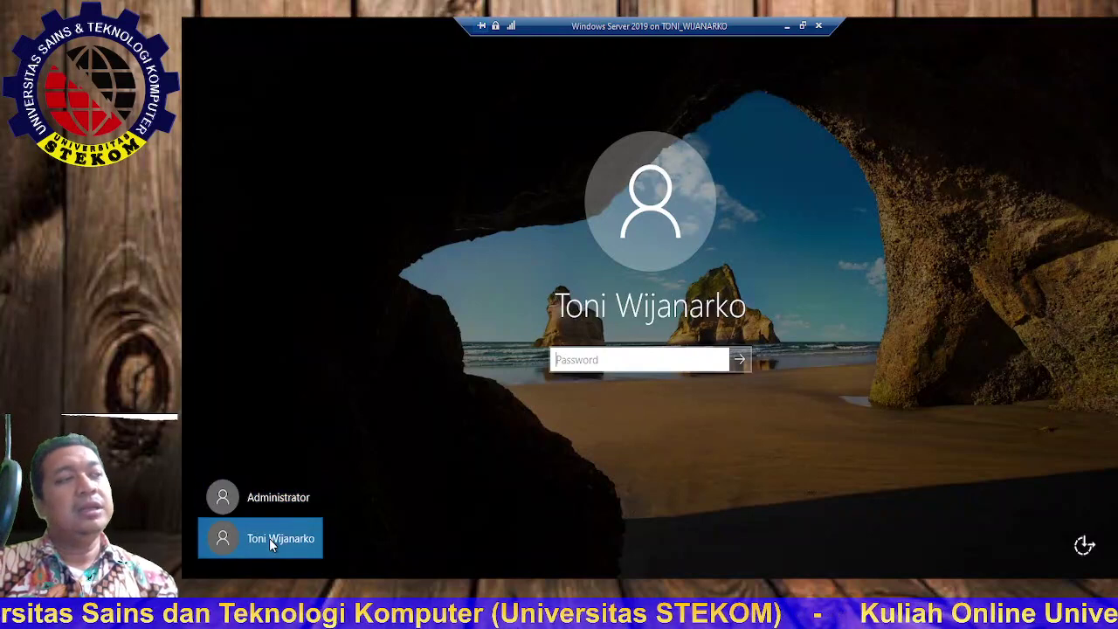
click(270, 499)
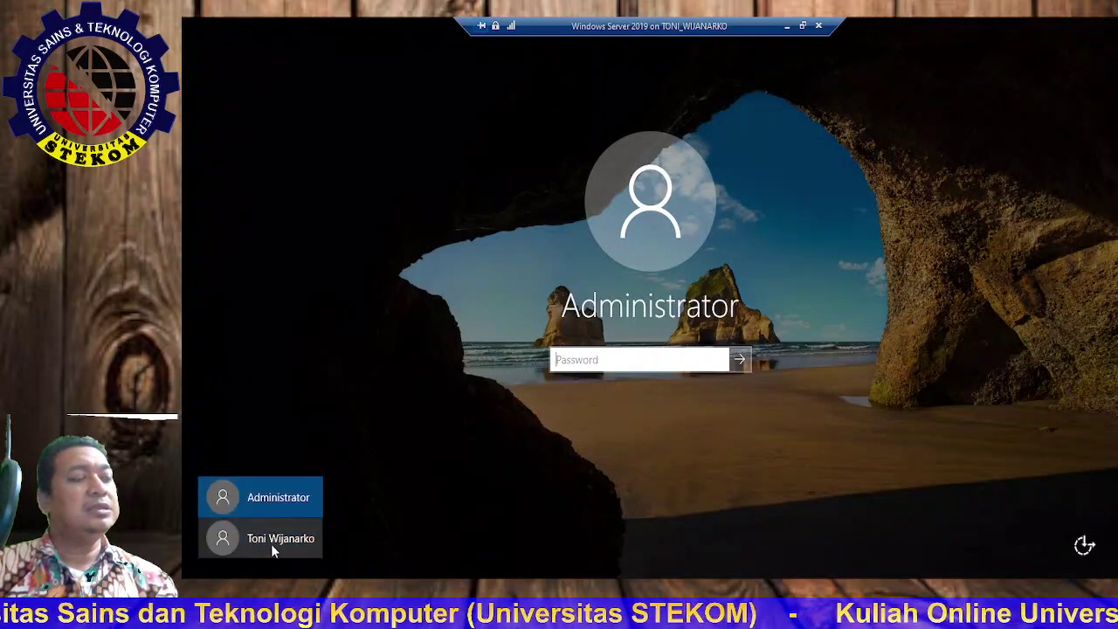
Alternate between the two accounts on the server's sign-in screen, finishing on Administrator
click(271, 540)
click(270, 500)
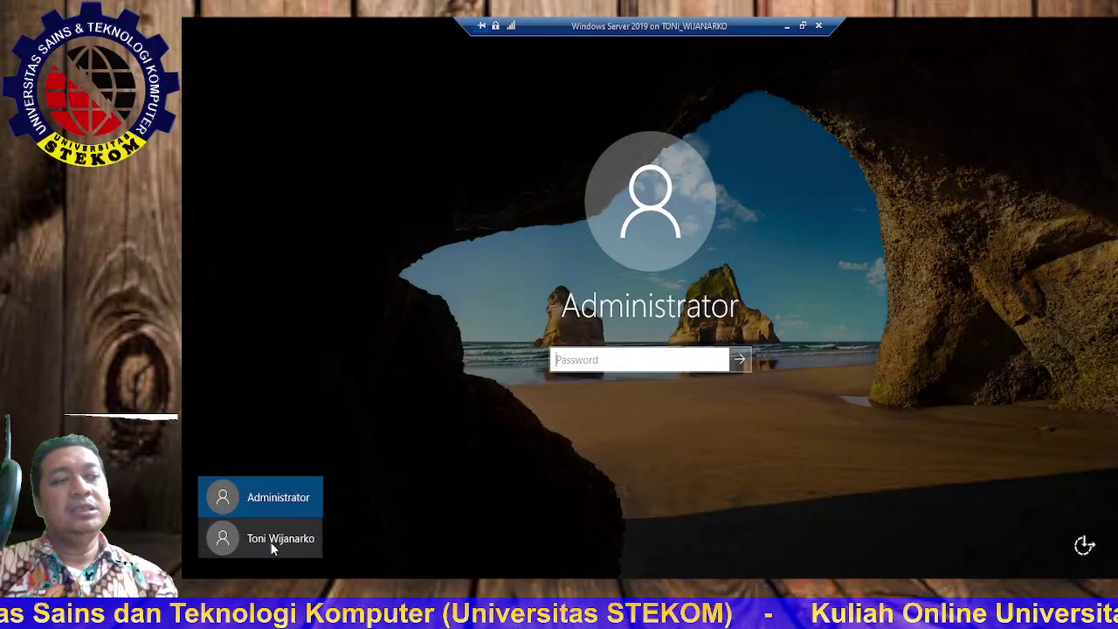
click(270, 542)
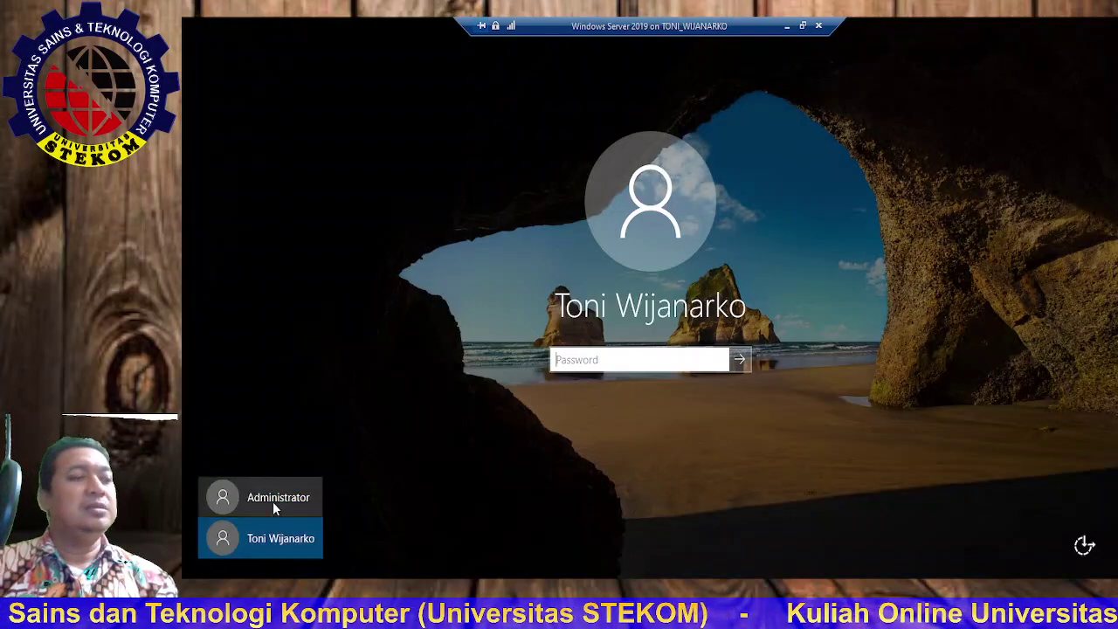
click(272, 501)
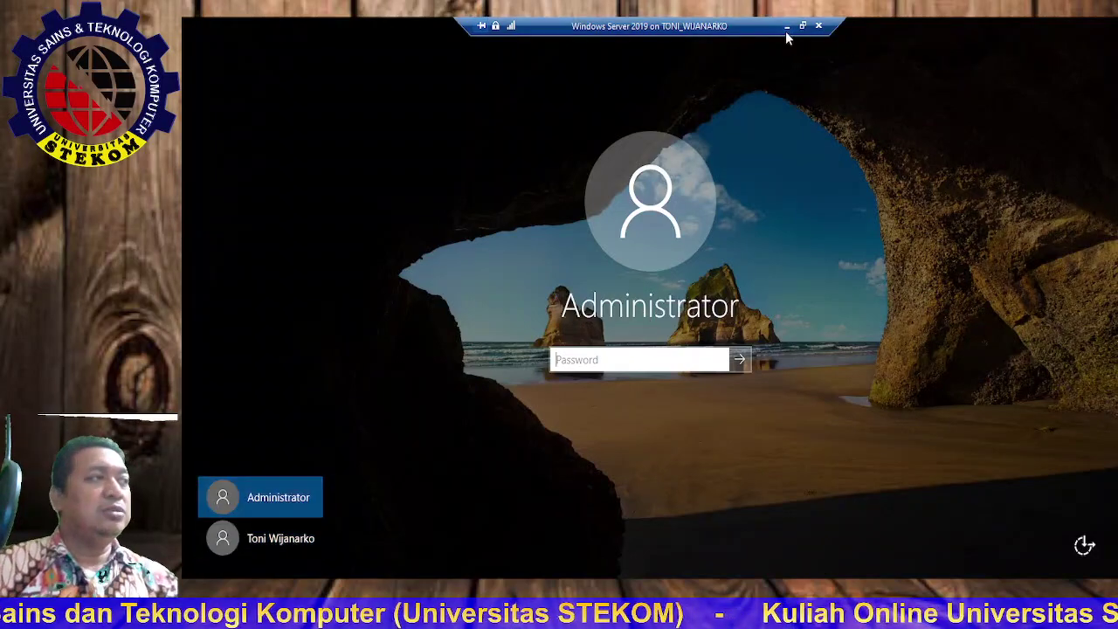
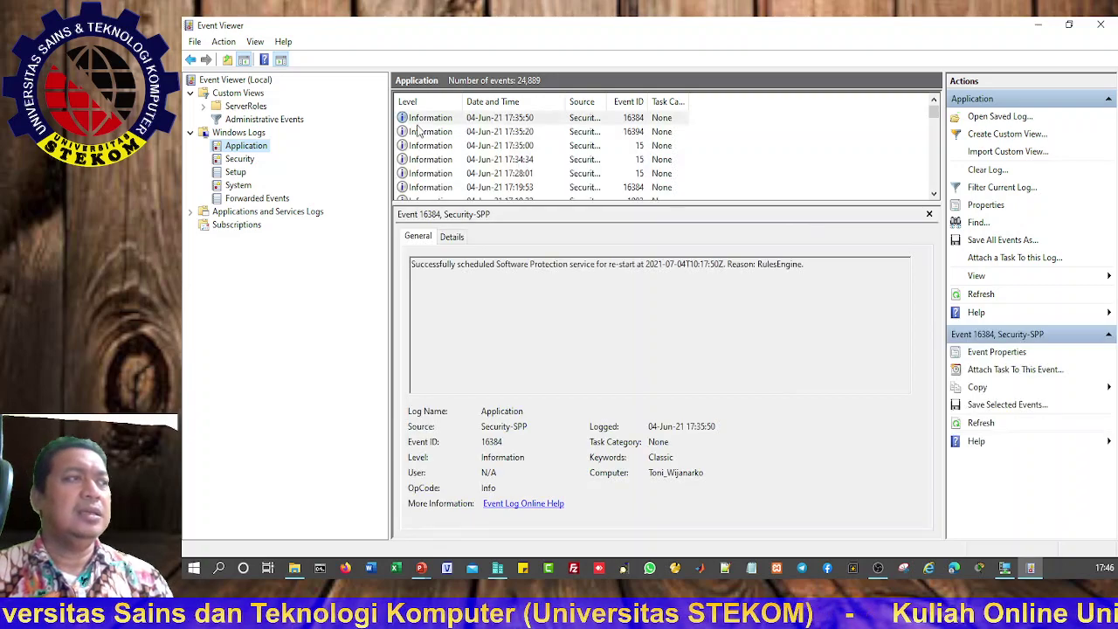
Browse the Application log in Event Viewer and view the details of the Security-SPP warning, event 8233
scroll(430, 126, down, 3)
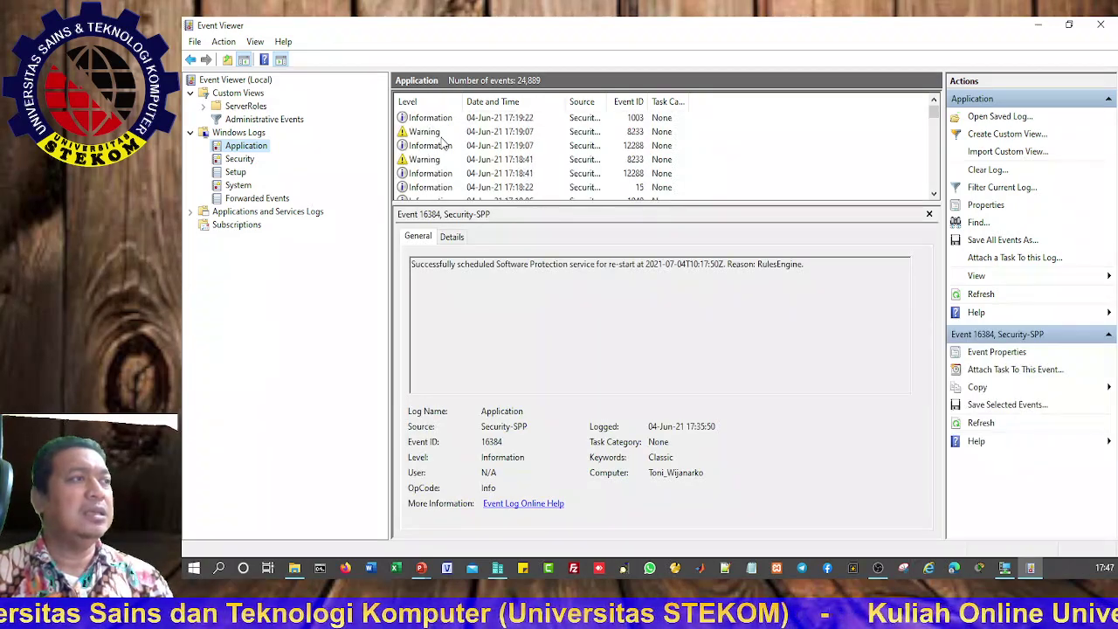
click(426, 132)
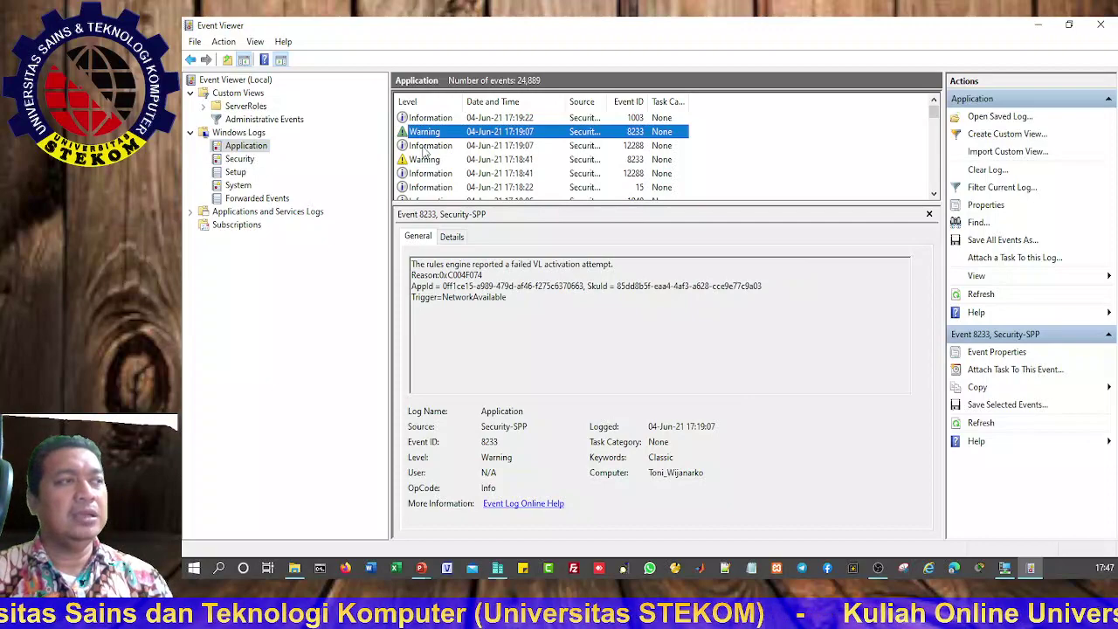
scroll(436, 162, down, 1)
scroll(437, 162, down, 10)
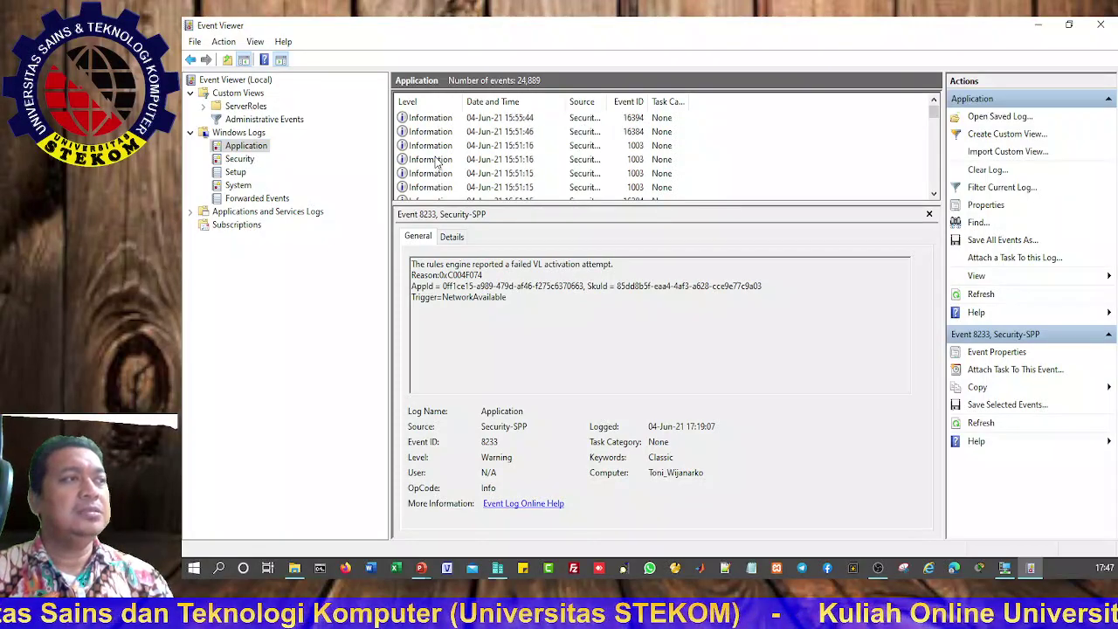
scroll(437, 163, down, 10)
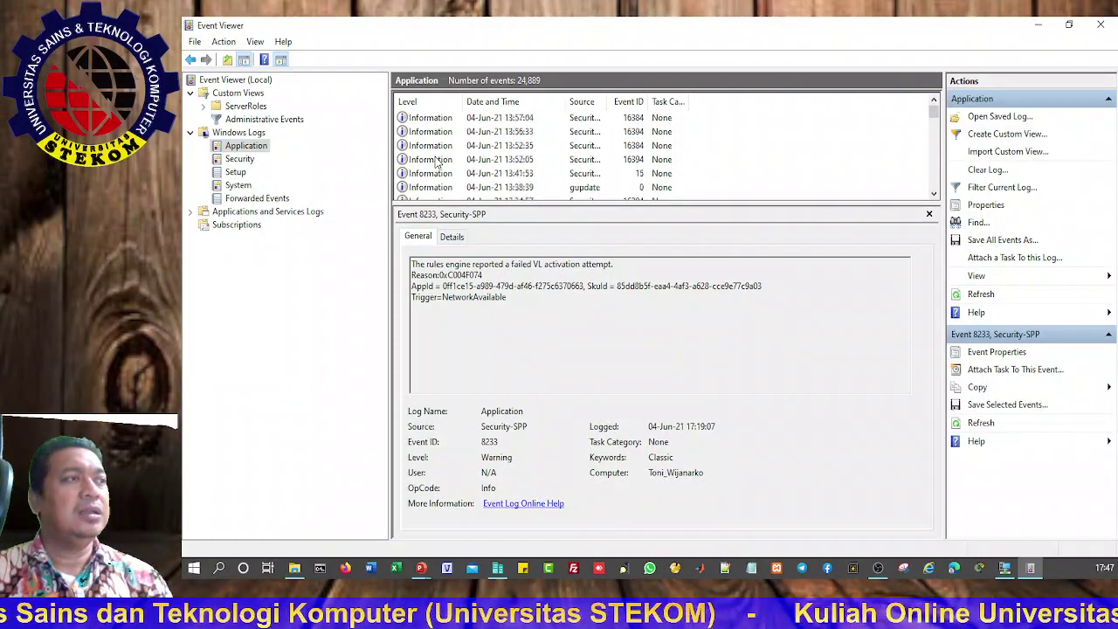
View the Security log and browse the entries in the Setup log
click(238, 162)
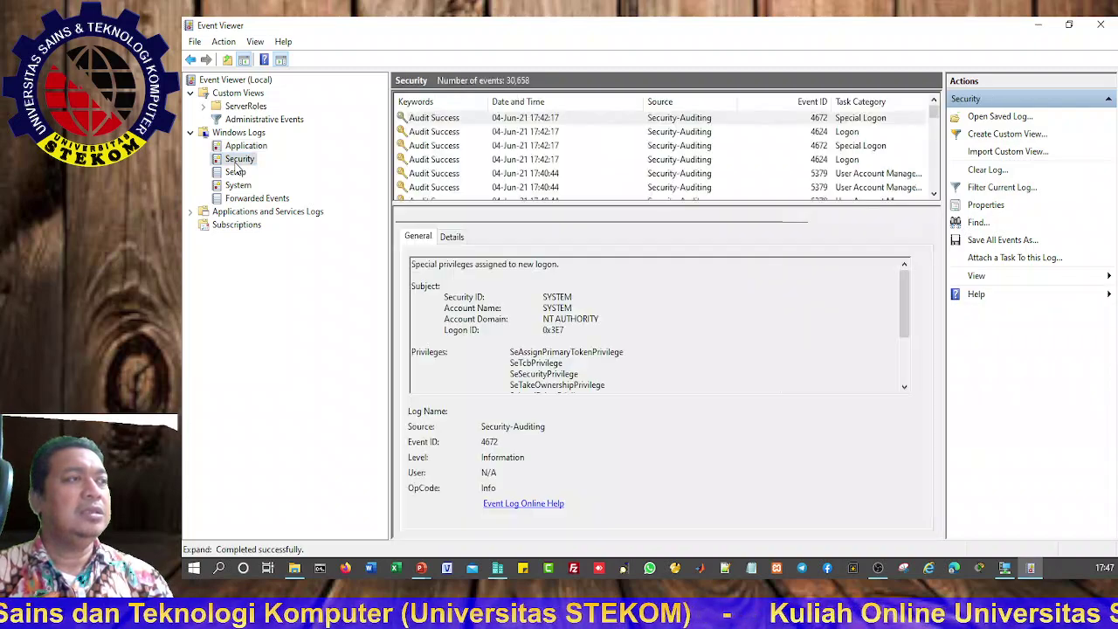
click(236, 172)
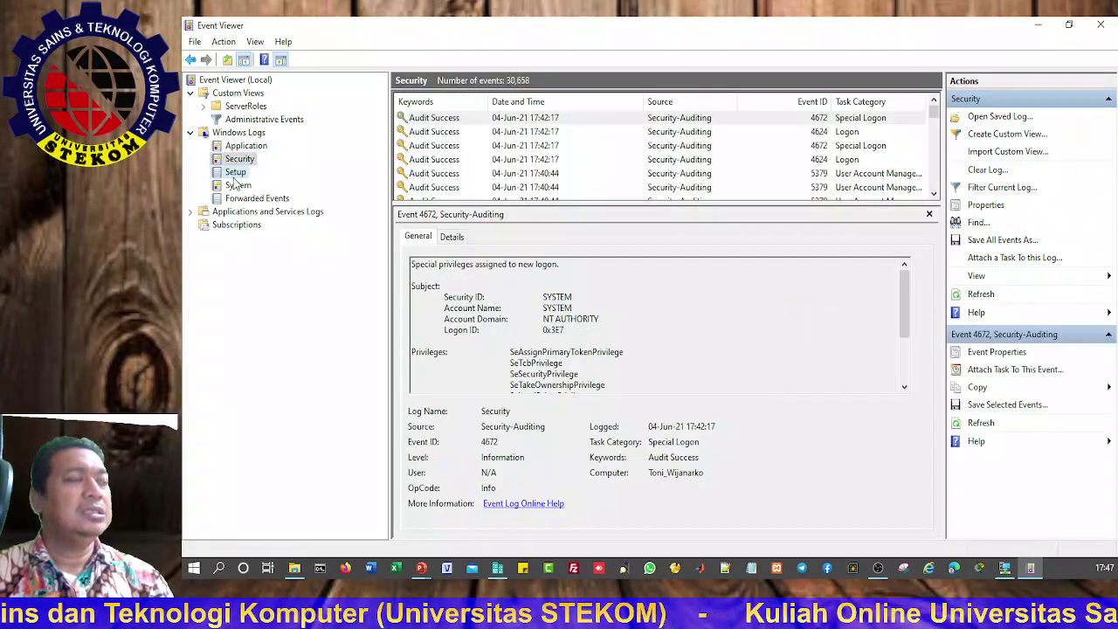
scroll(485, 163, down, 5)
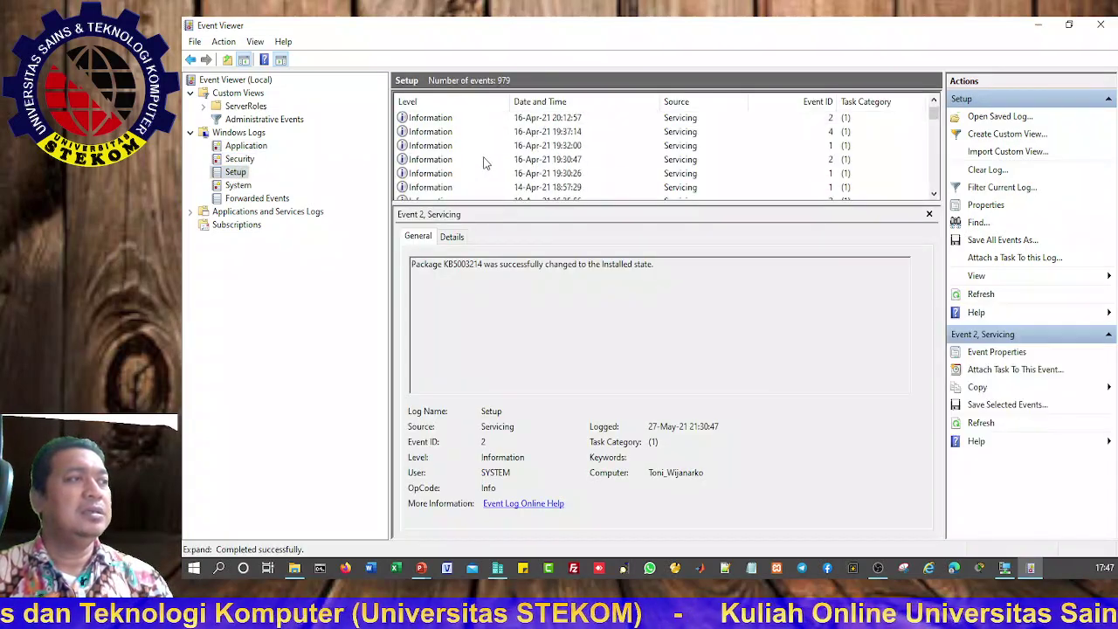
scroll(484, 163, down, 5)
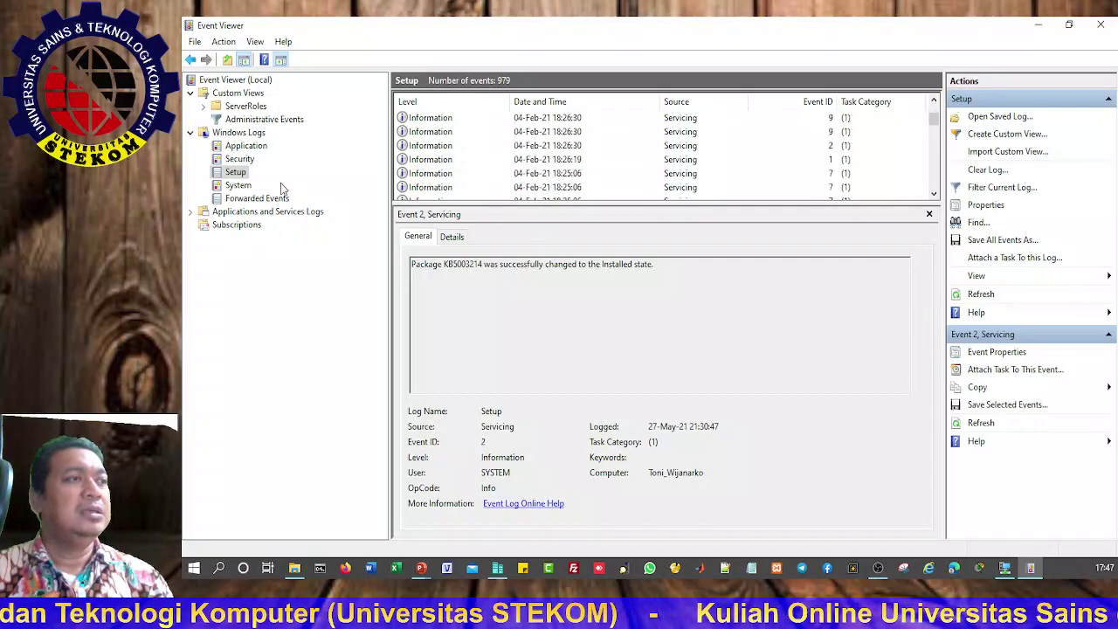
Browse the System log and inspect the Hyper-V-VmSwitch error and the DNS Client Events warning
click(238, 186)
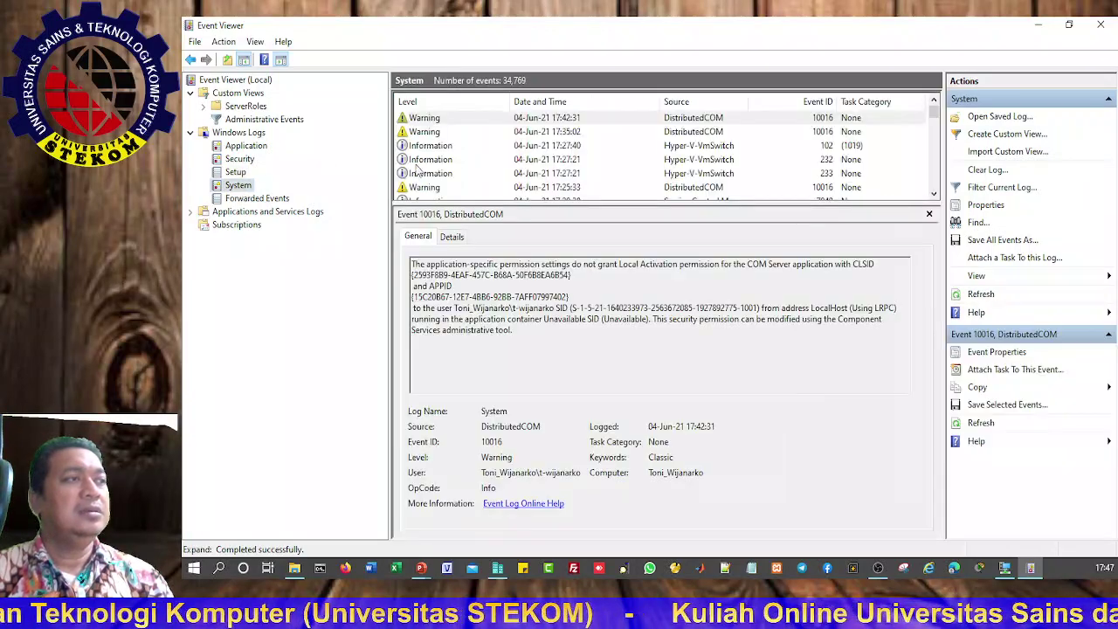
scroll(442, 148, down, 5)
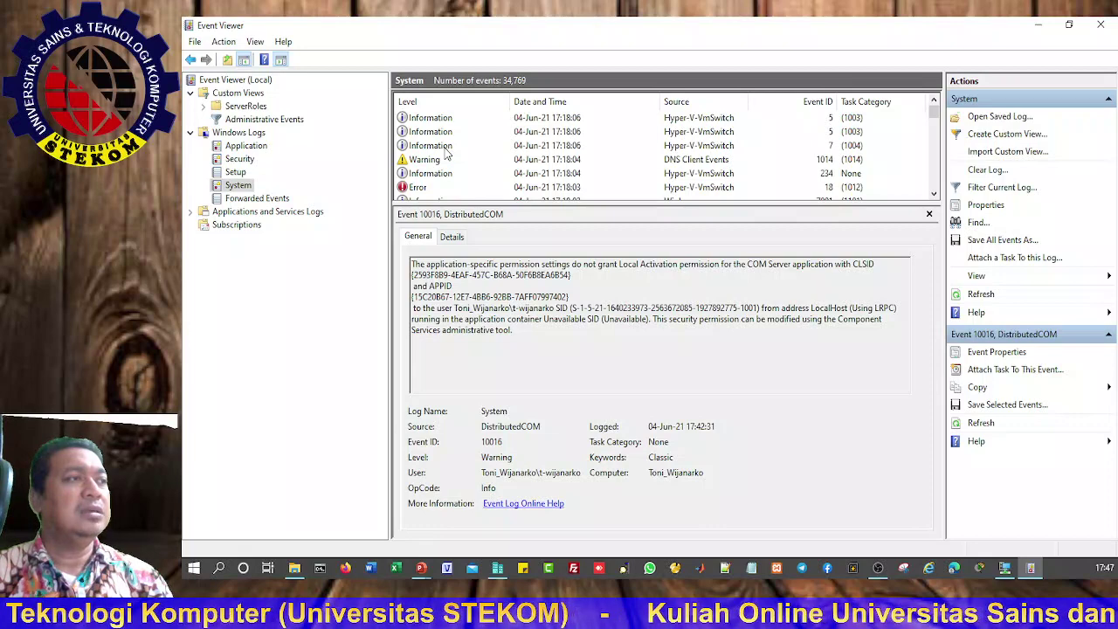
click(441, 187)
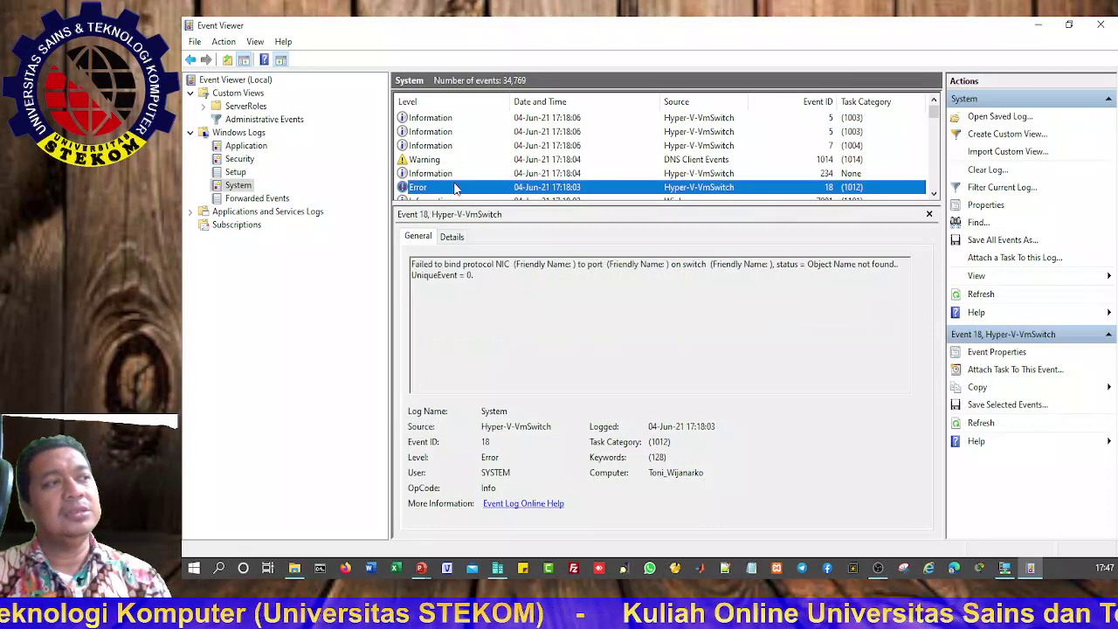
scroll(450, 188, down, 1)
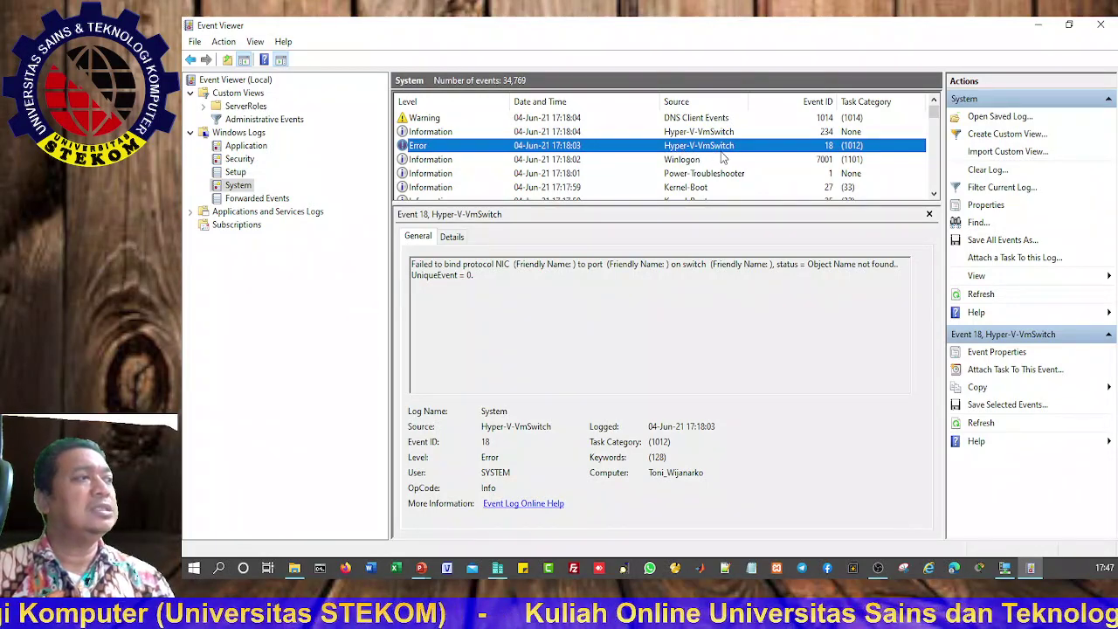
click(424, 160)
click(423, 145)
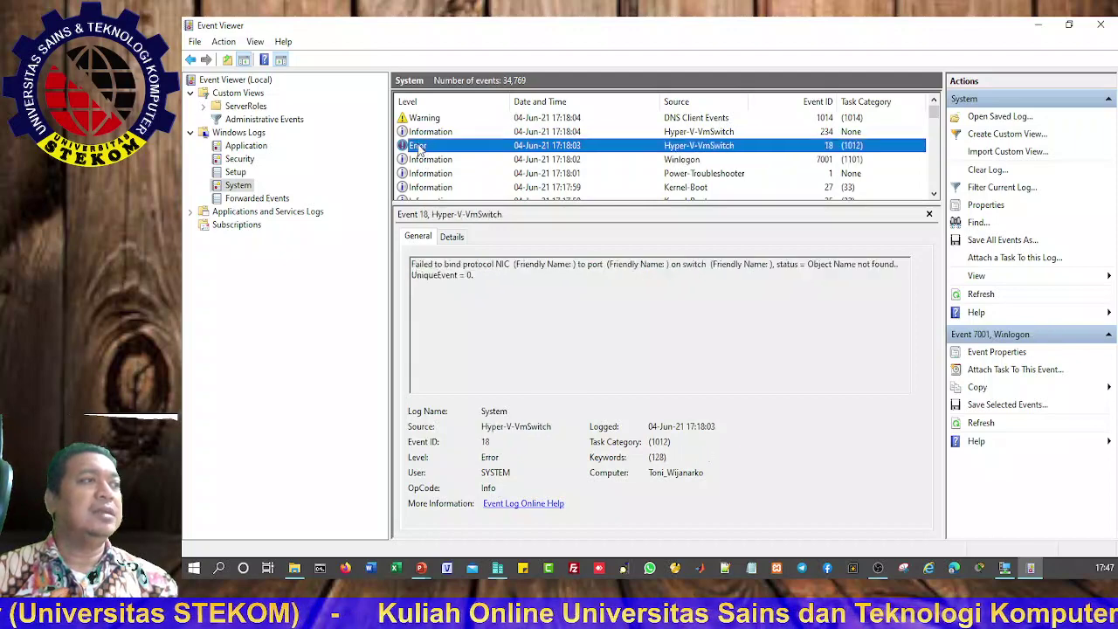
click(426, 119)
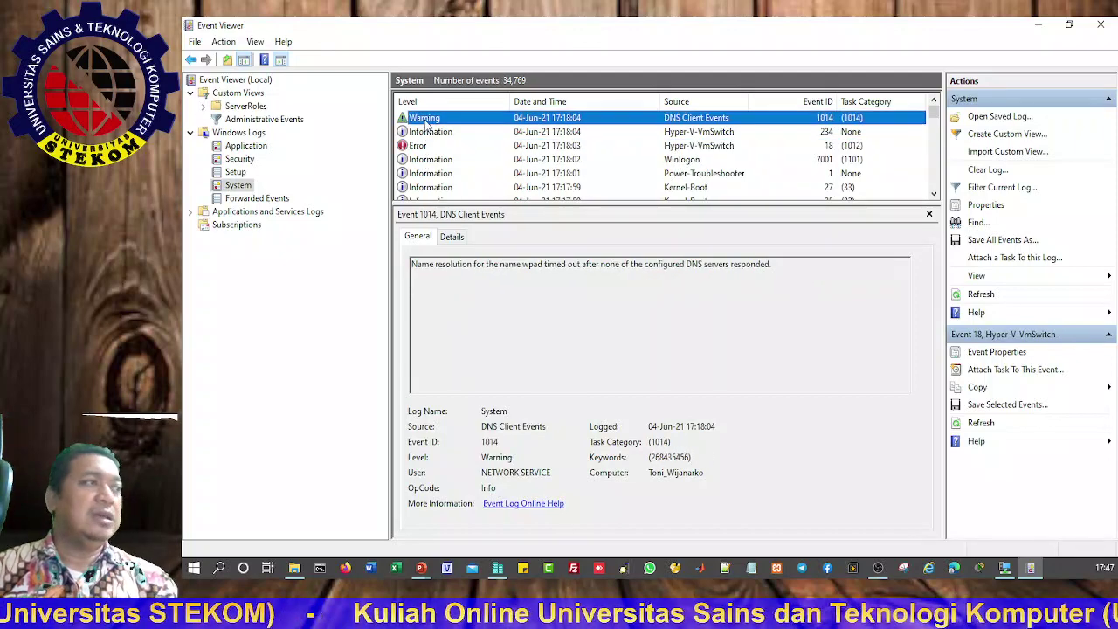
scroll(449, 160, up, 5)
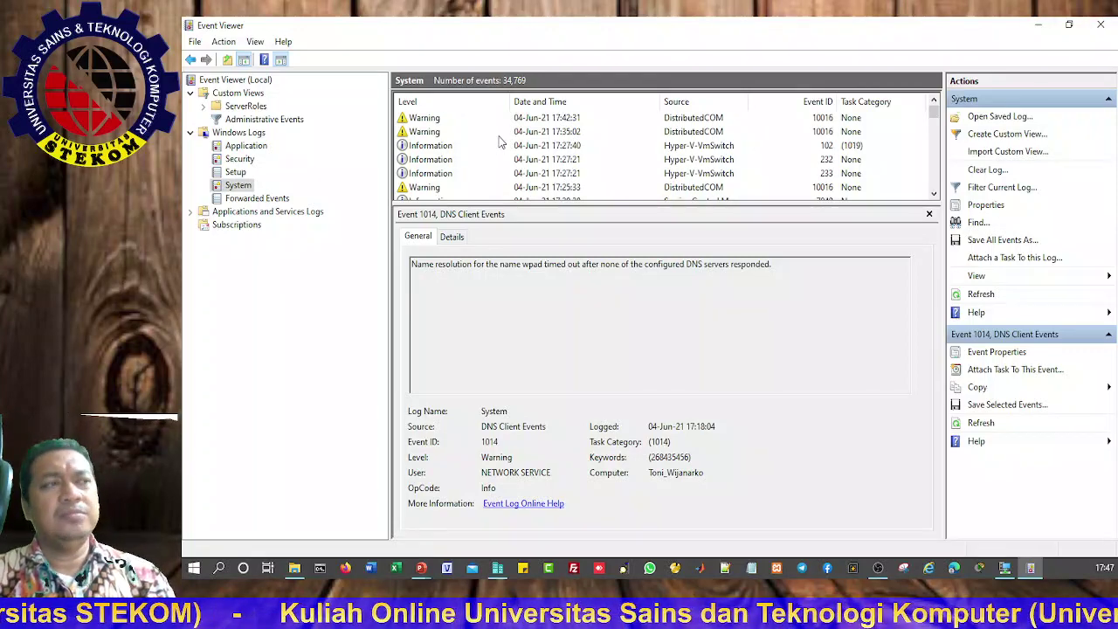
View the Forwarded Events log and close Event Viewer
click(253, 200)
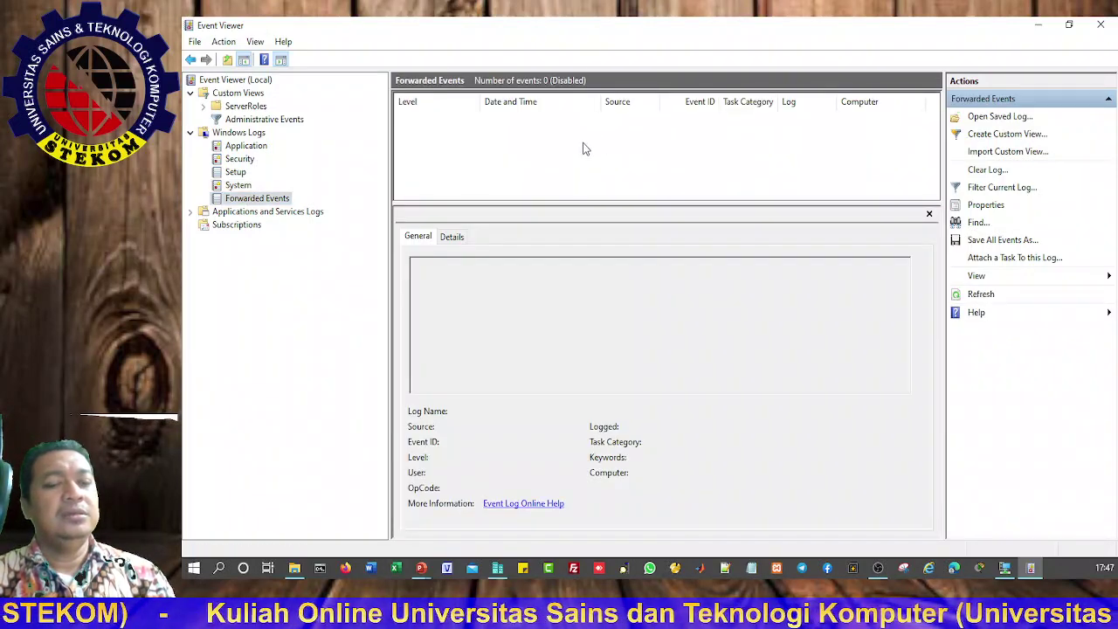
click(1100, 24)
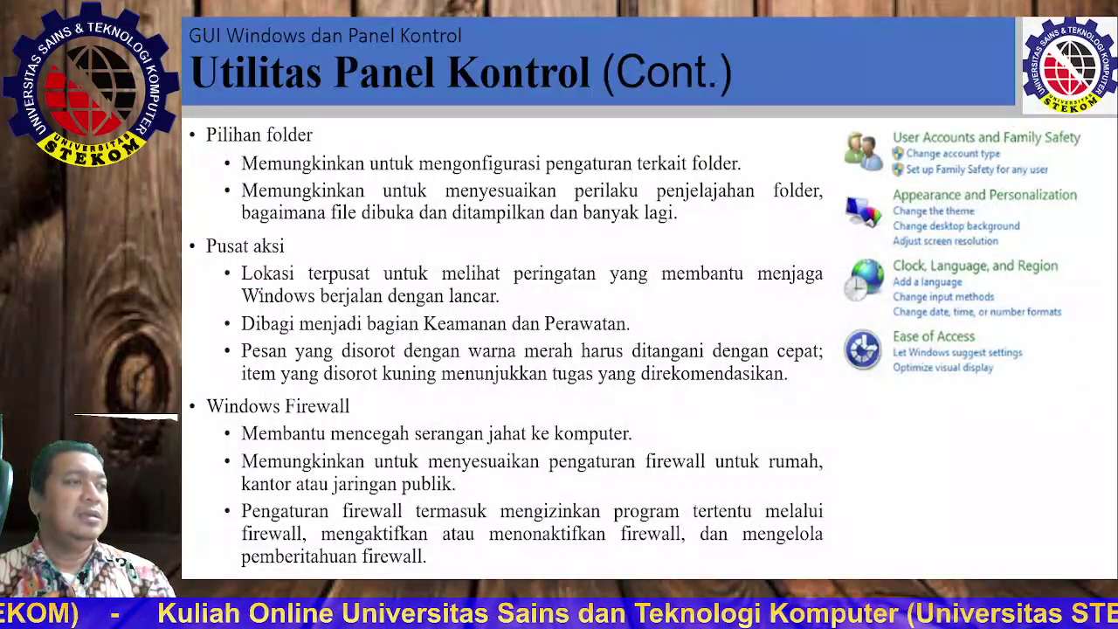
Underline the Windows Firewall heading on the Utilitas Panel Kontrol slide with a freehand stroke
drag(221, 425, 394, 419)
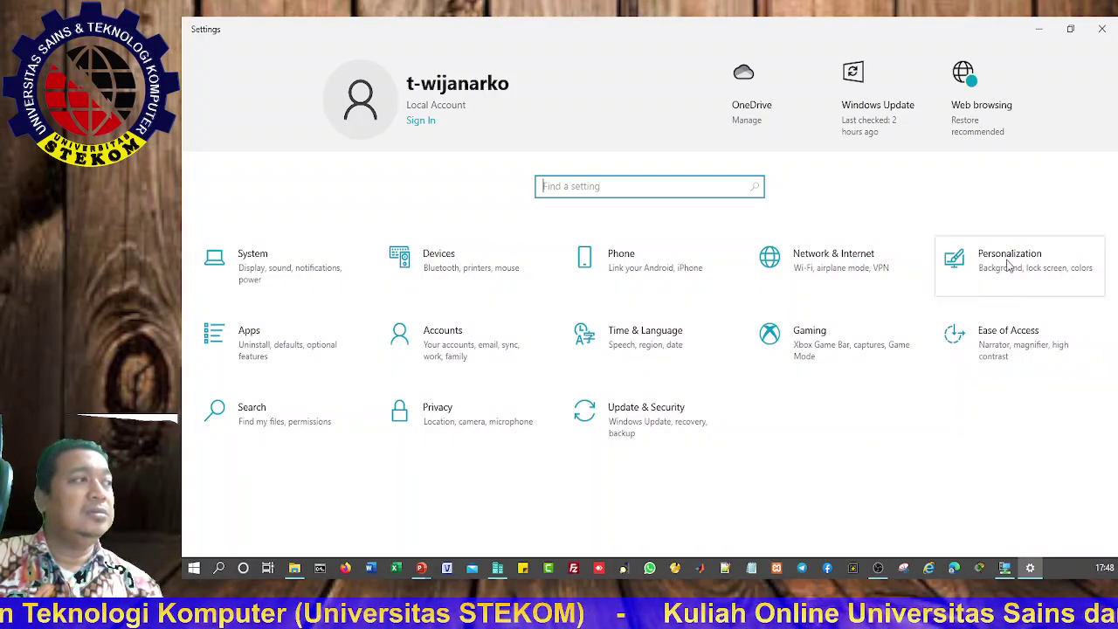
Open the Windows Security page under Update & Security, try its help link on turning on Microsoft Defender Firewall, and return to Settings
click(643, 439)
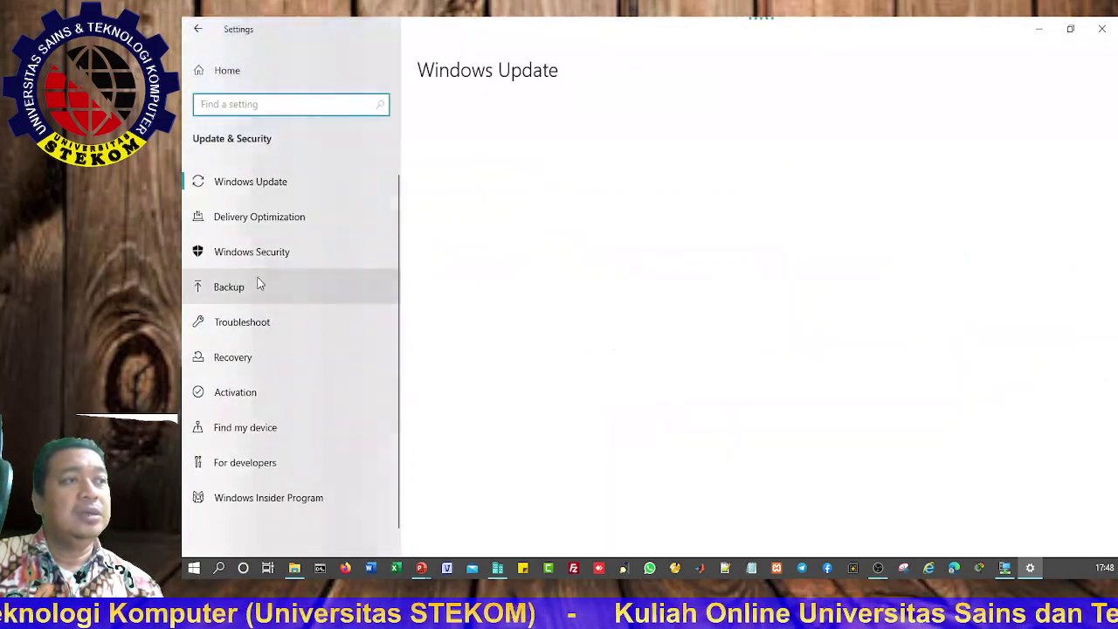
click(255, 251)
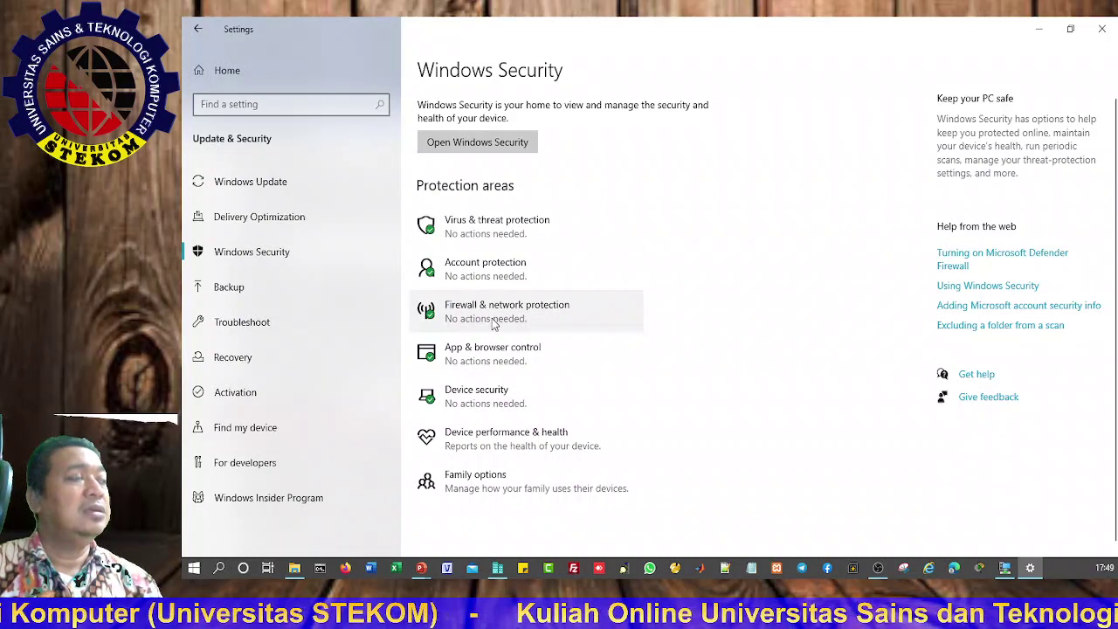
click(975, 263)
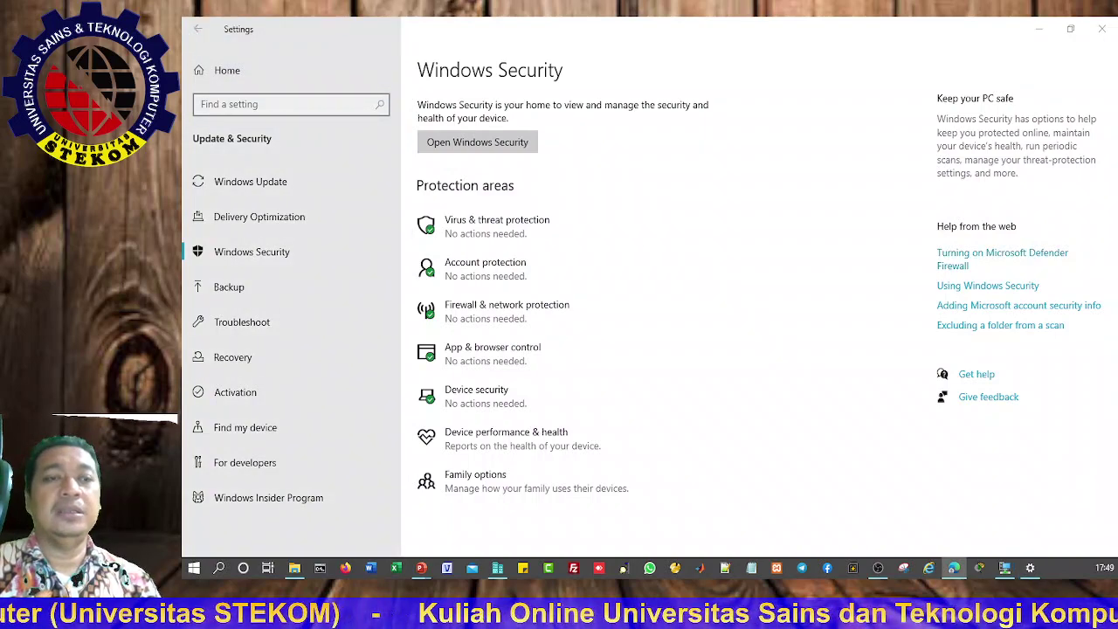
click(678, 365)
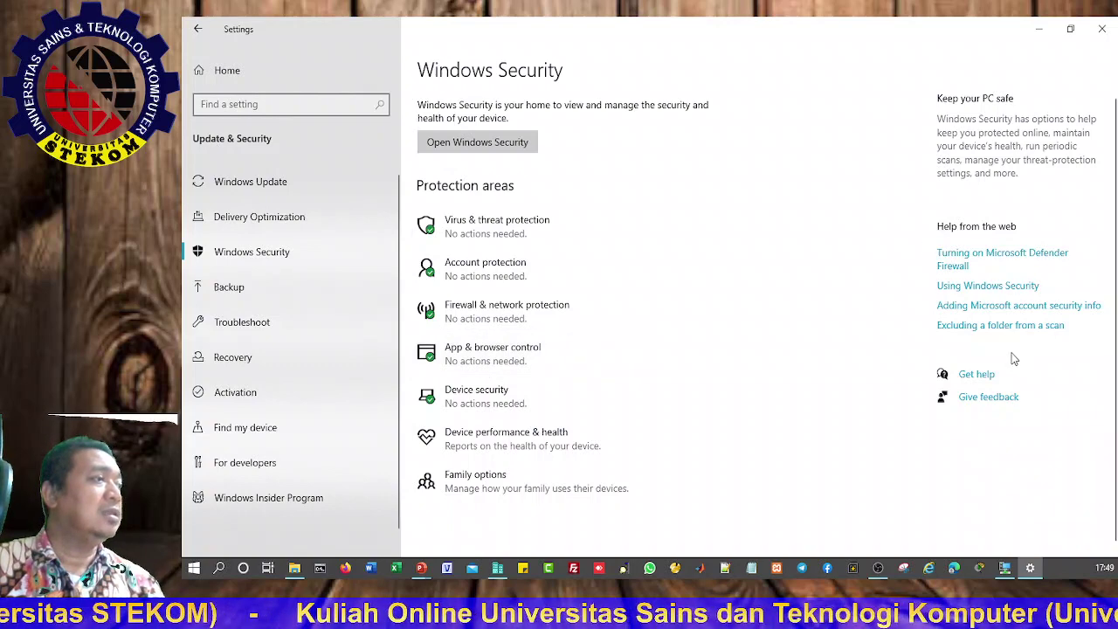
Review the Virus & threat protection page from current threats through updates, ransomware protection and providers, and close Windows Security
click(489, 229)
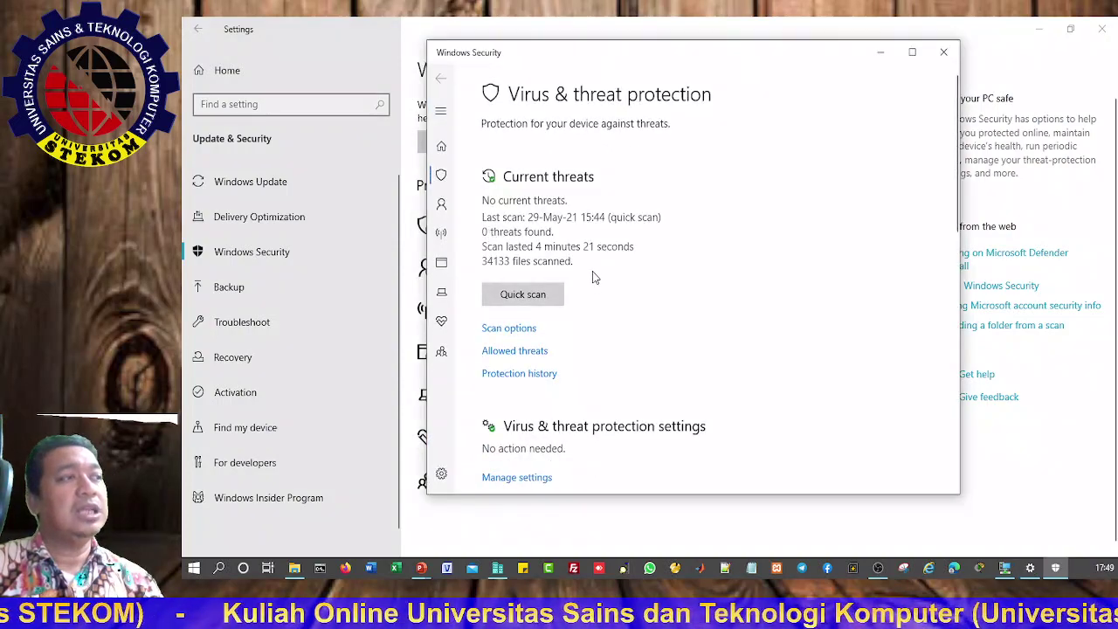
scroll(614, 322, down, 4)
scroll(613, 319, up, 3)
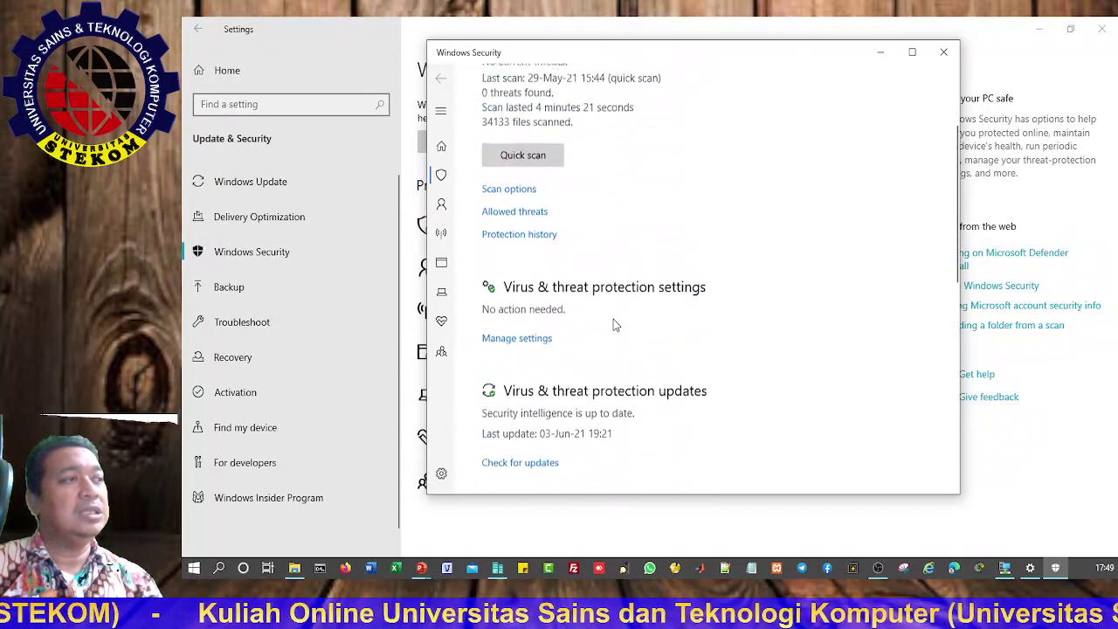
scroll(613, 322, up, 2)
scroll(612, 323, down, 3)
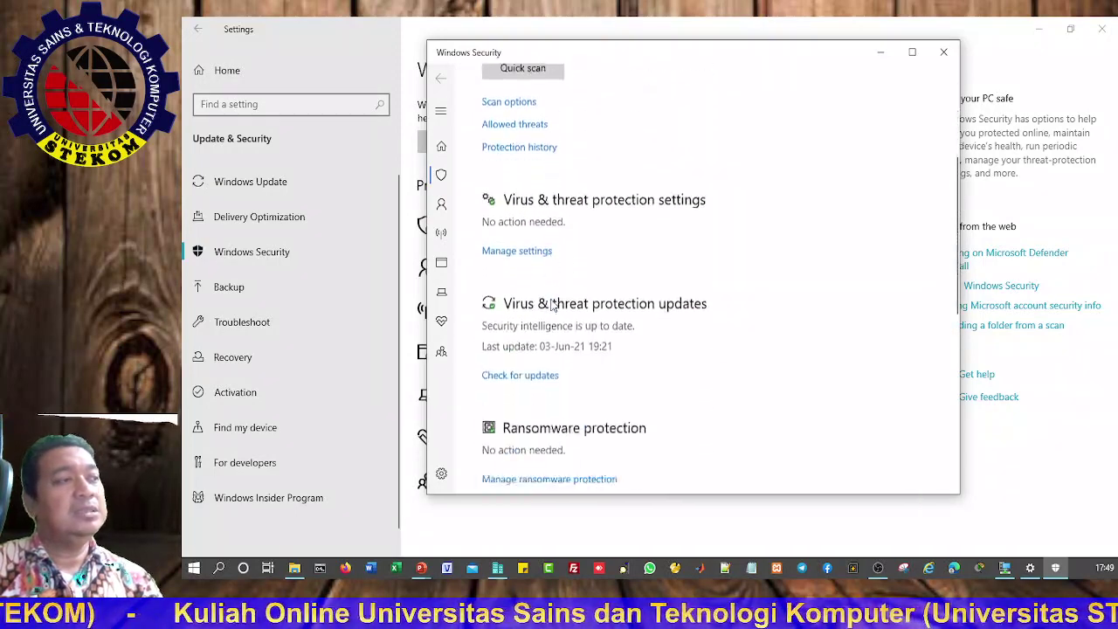
scroll(551, 304, down, 1)
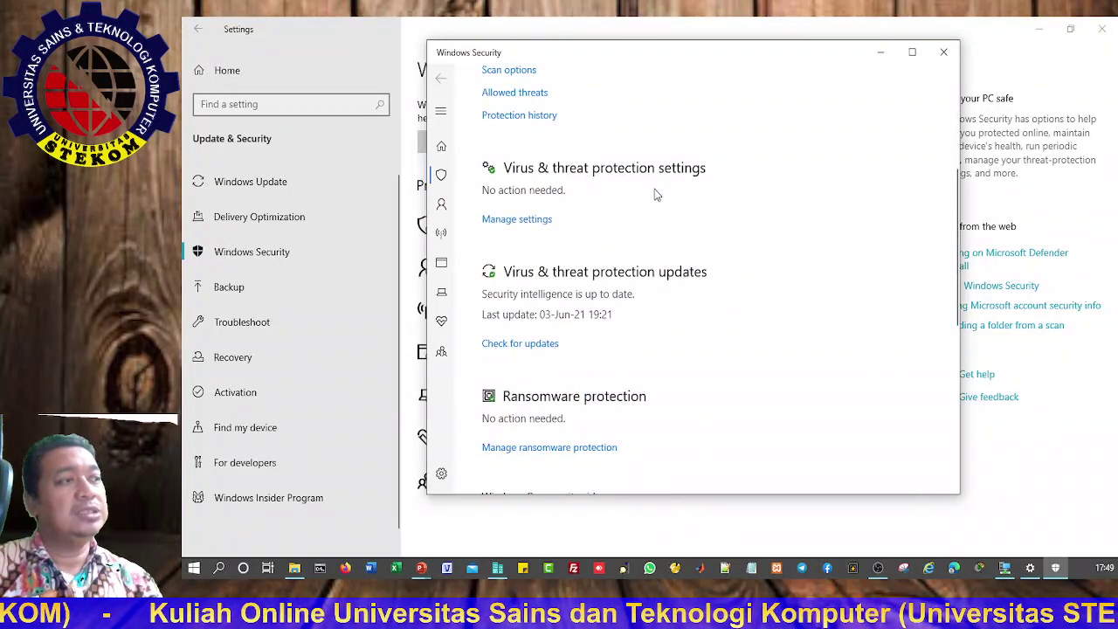
scroll(606, 316, down, 3)
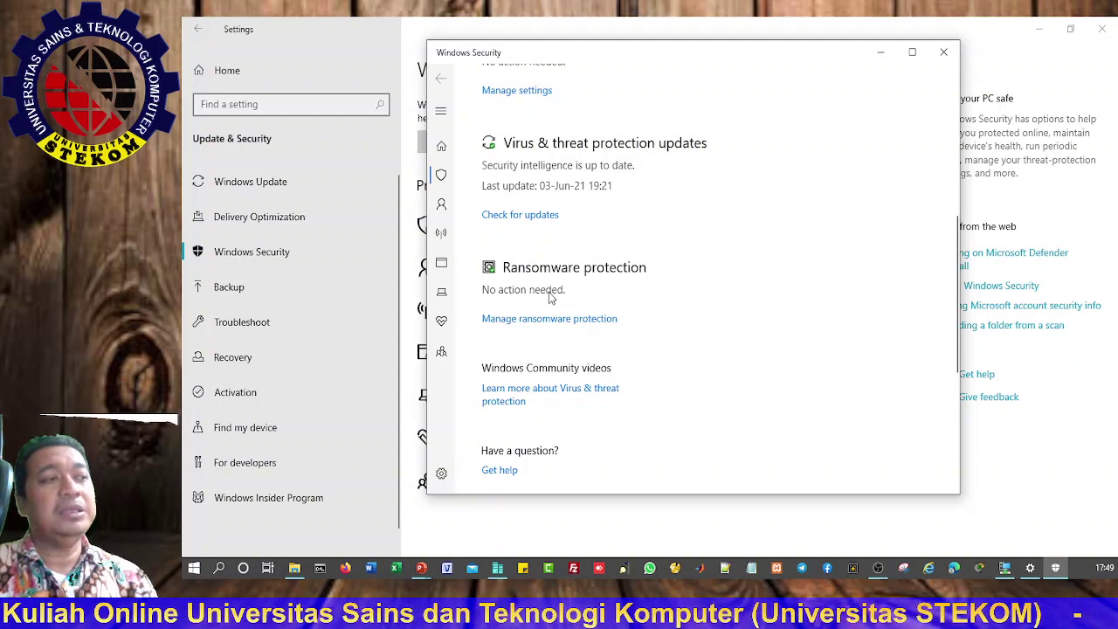
scroll(548, 293, down, 2)
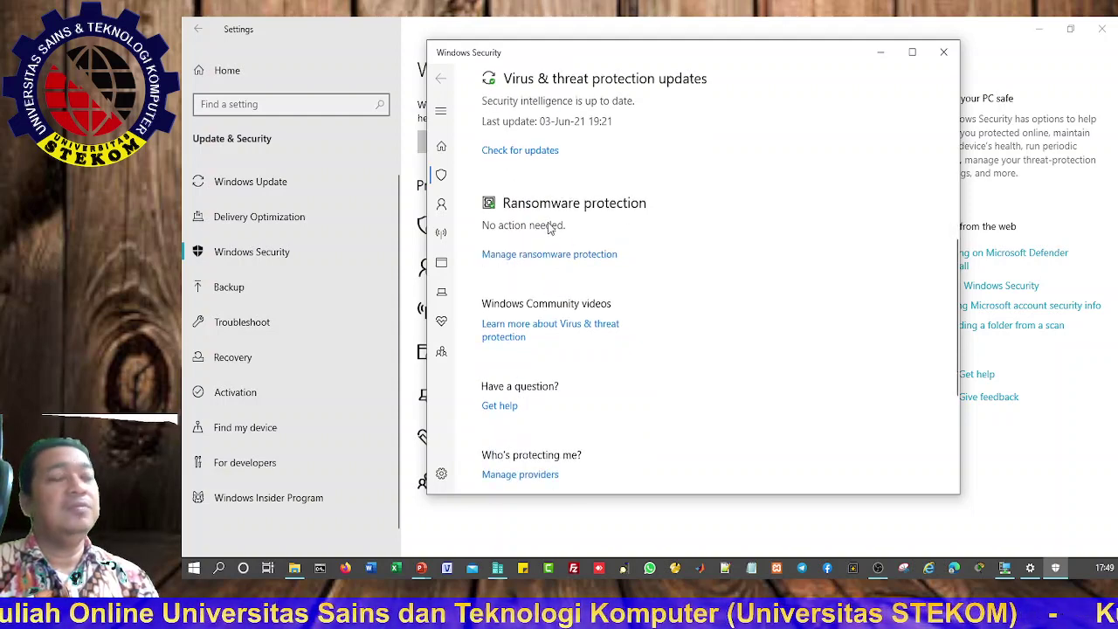
click(945, 52)
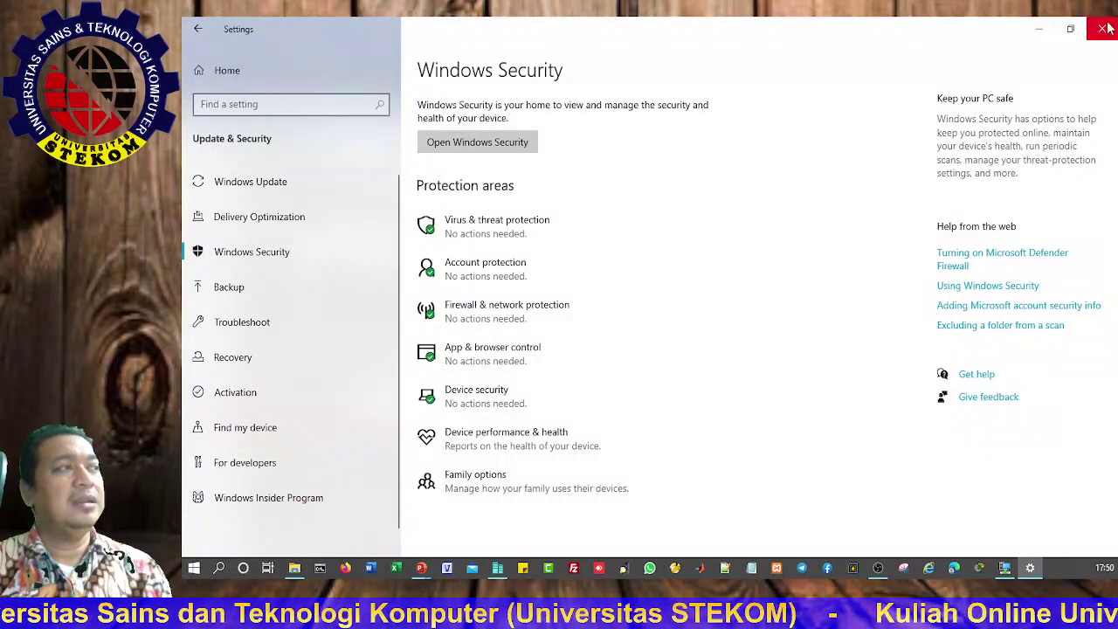
Minimize Settings and advance the presentation to the slide covering Power Options, System Utility and Device Manager
click(1042, 32)
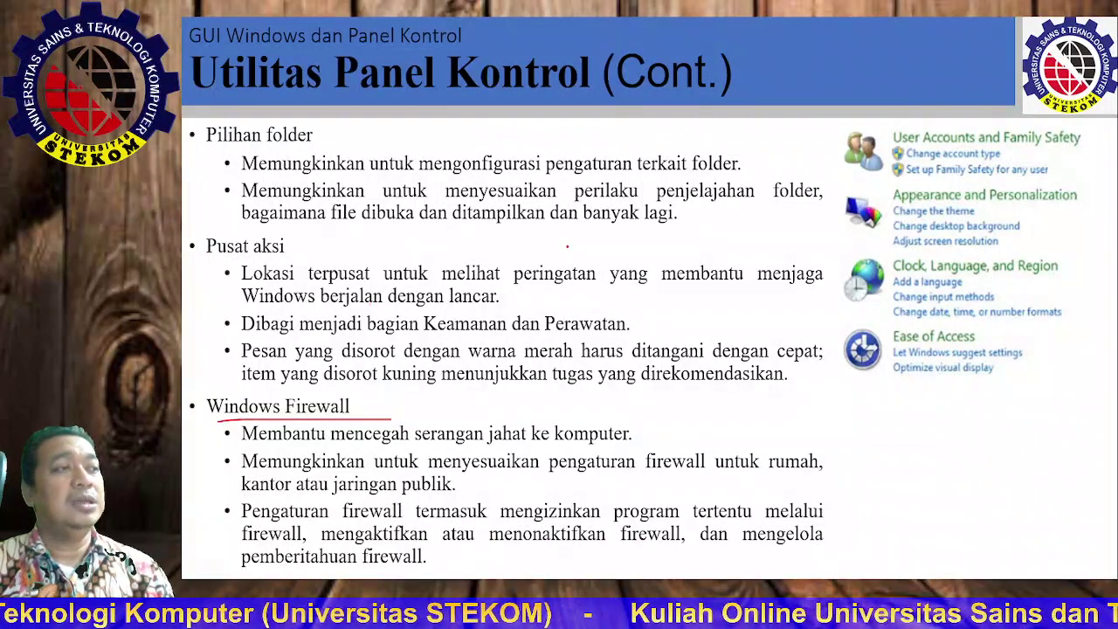
key(Right)
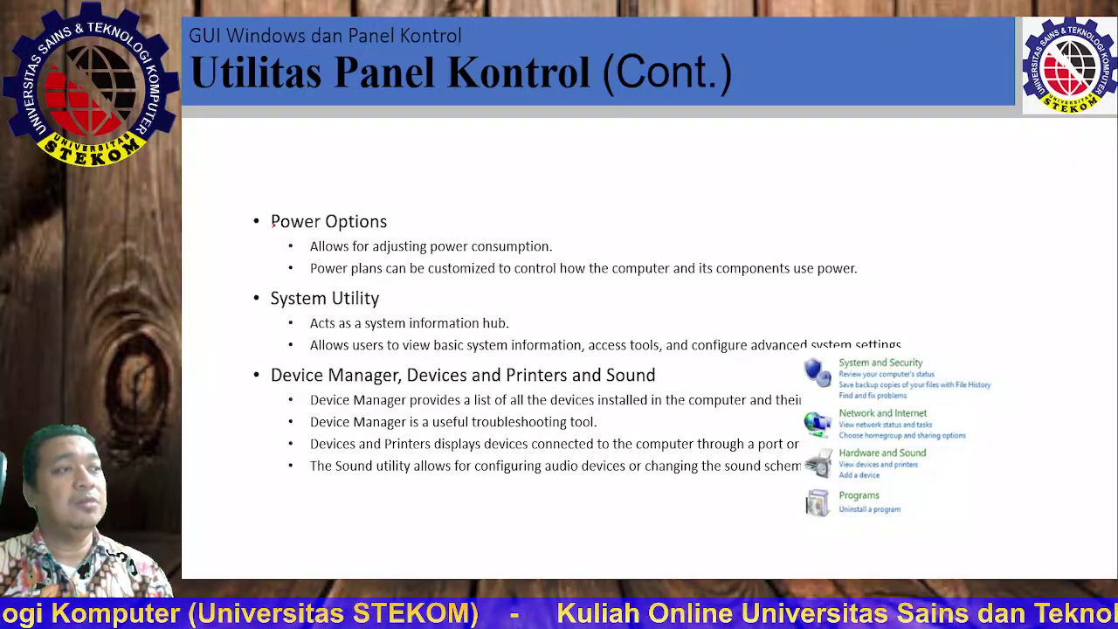
Underline the Power Options heading on the Utilitas Panel Kontrol slide with a freehand stroke
drag(257, 231, 404, 232)
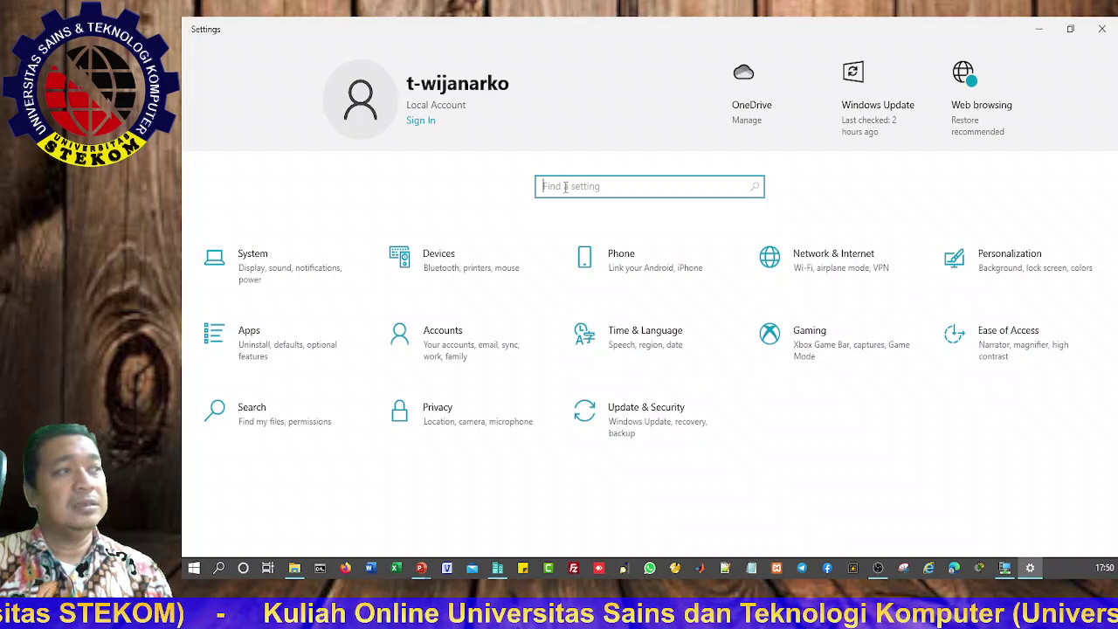
Search Settings for "power", open Power & sleep, and follow its additional settings to the Balanced plan's advanced power settings
text(power)
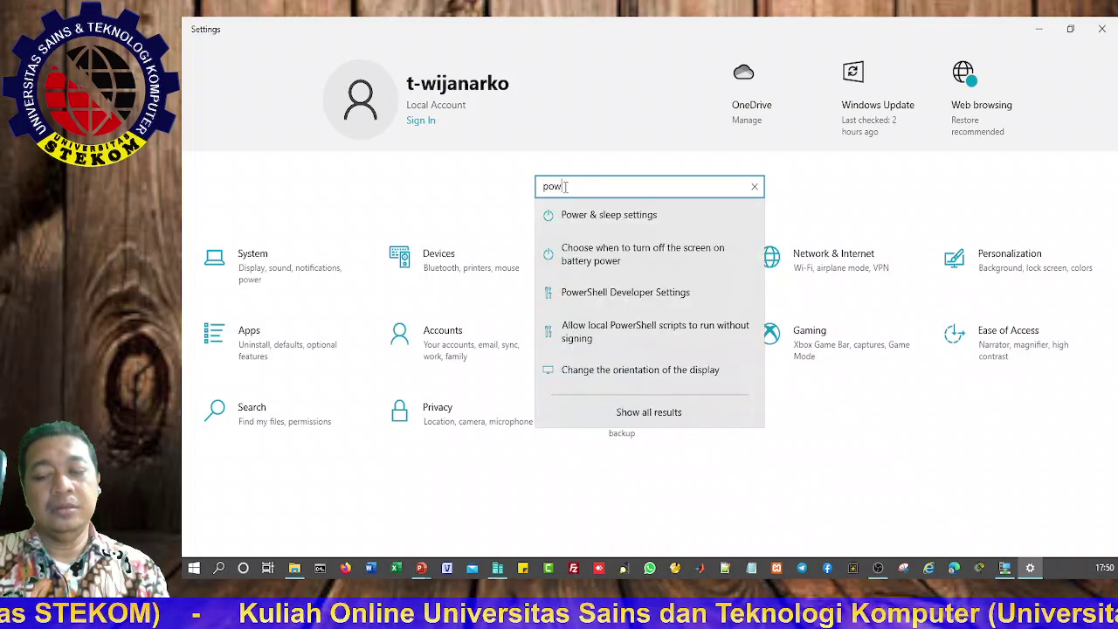
click(598, 221)
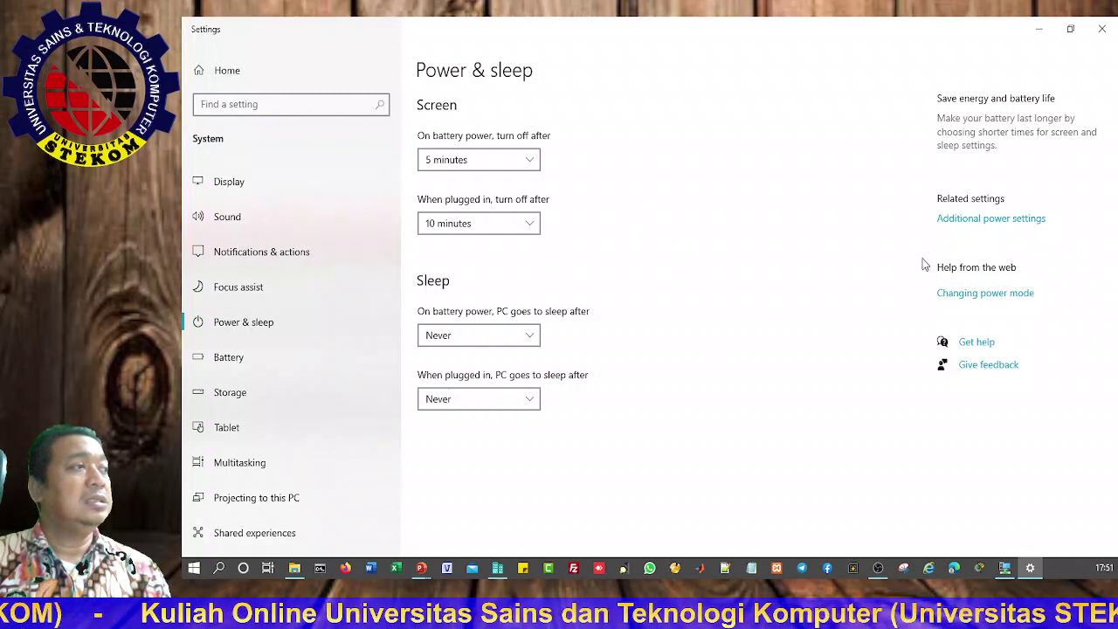
click(960, 222)
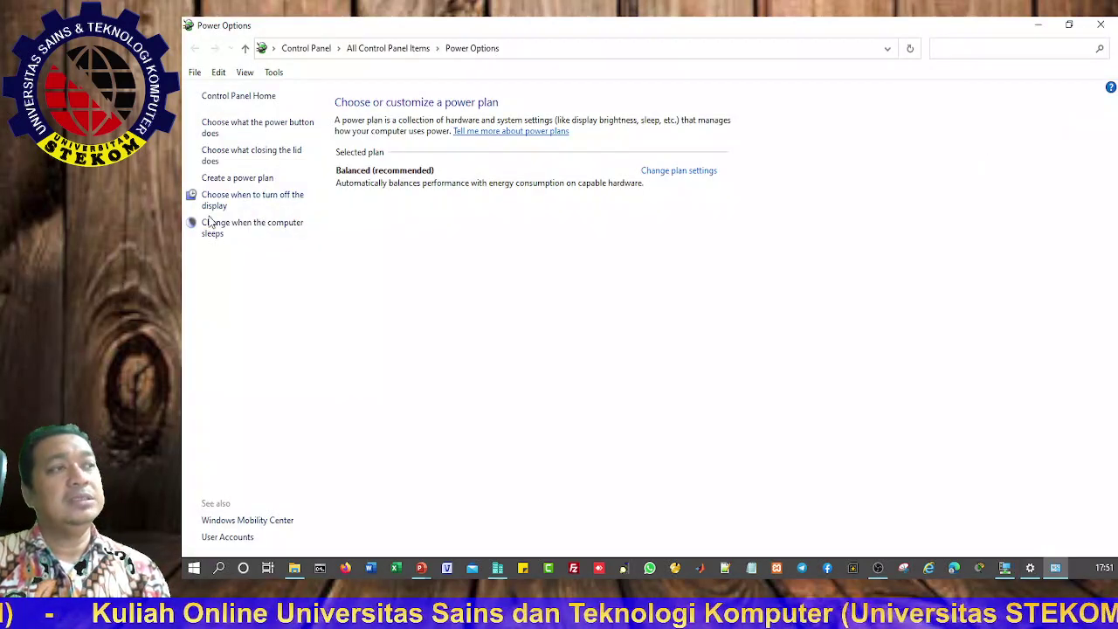
click(662, 173)
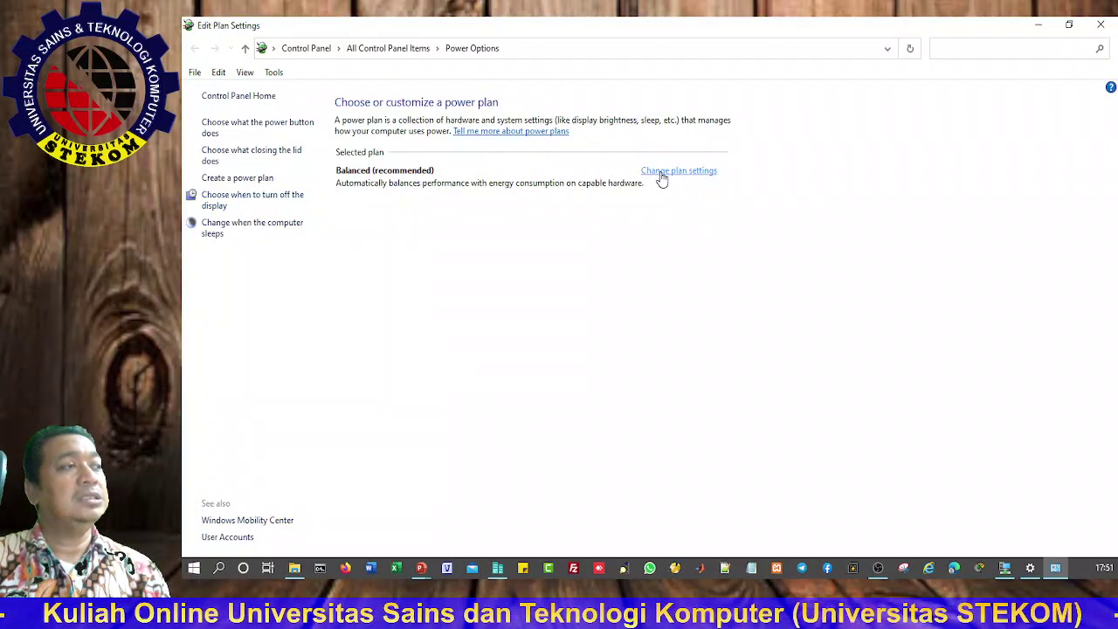
click(516, 254)
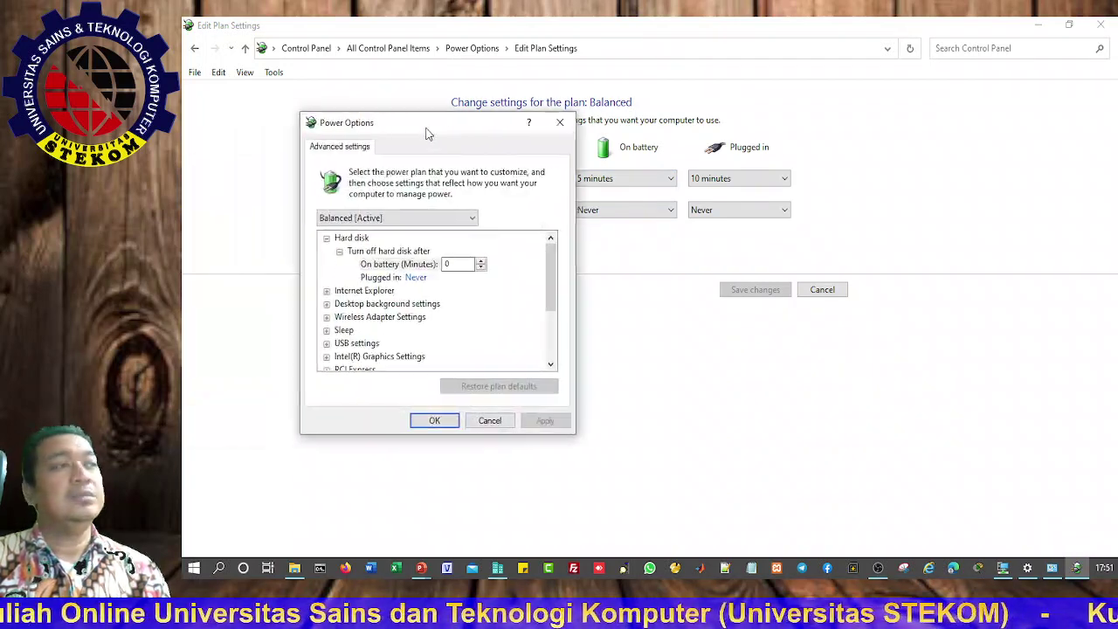
drag(420, 120, 446, 114)
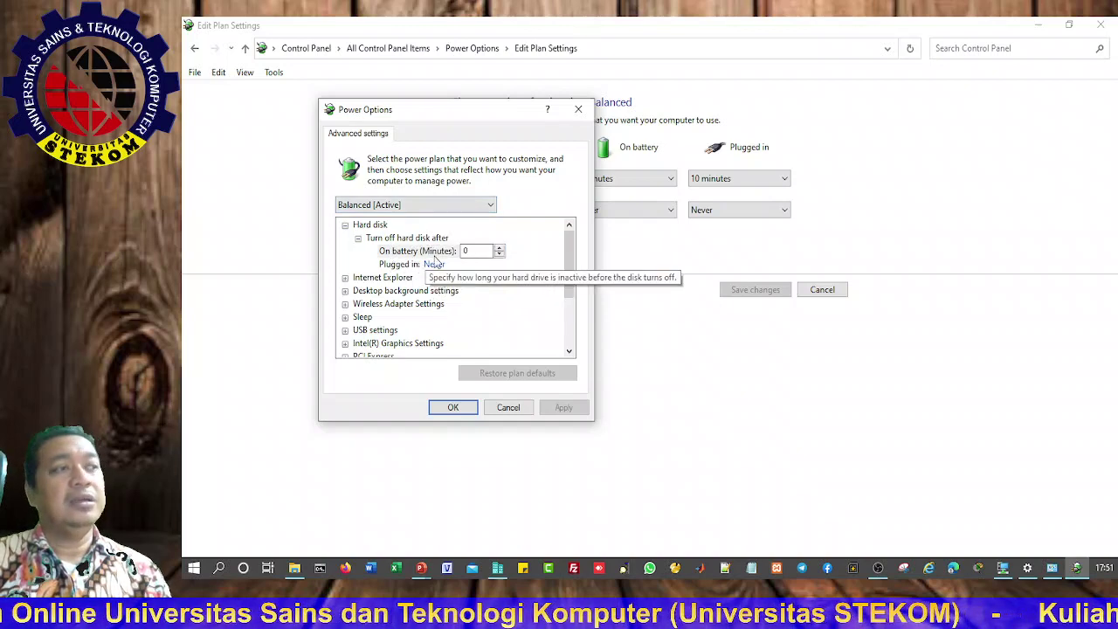
Expand and review the Internet Explorer JavaScript Timer Frequency and USB selective suspend settings of the Balanced plan
click(345, 278)
click(357, 290)
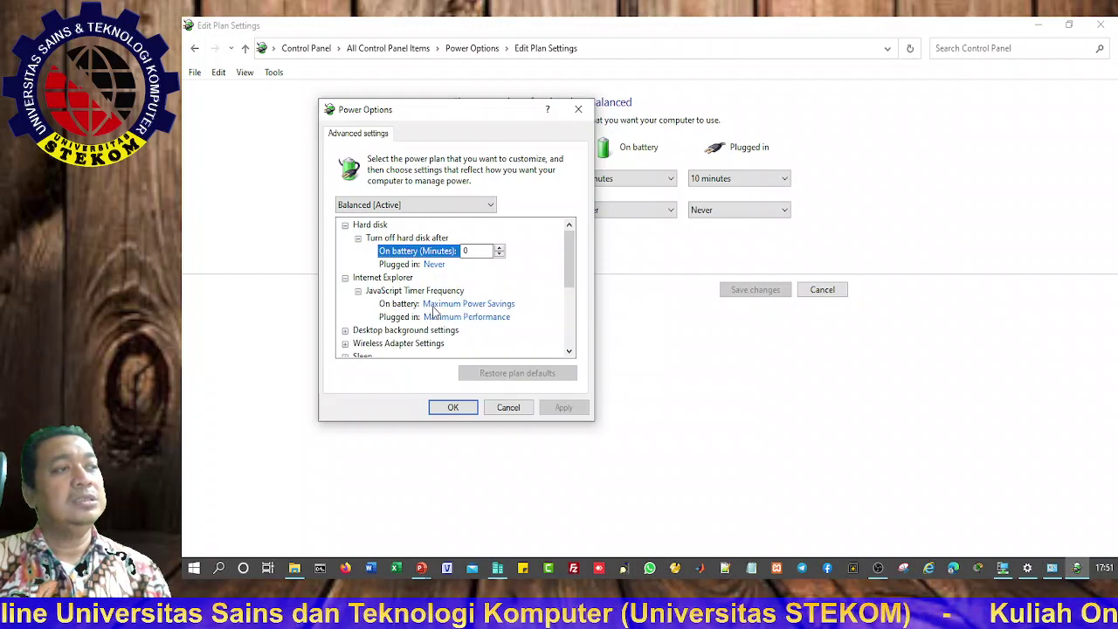
scroll(445, 307, down, 2)
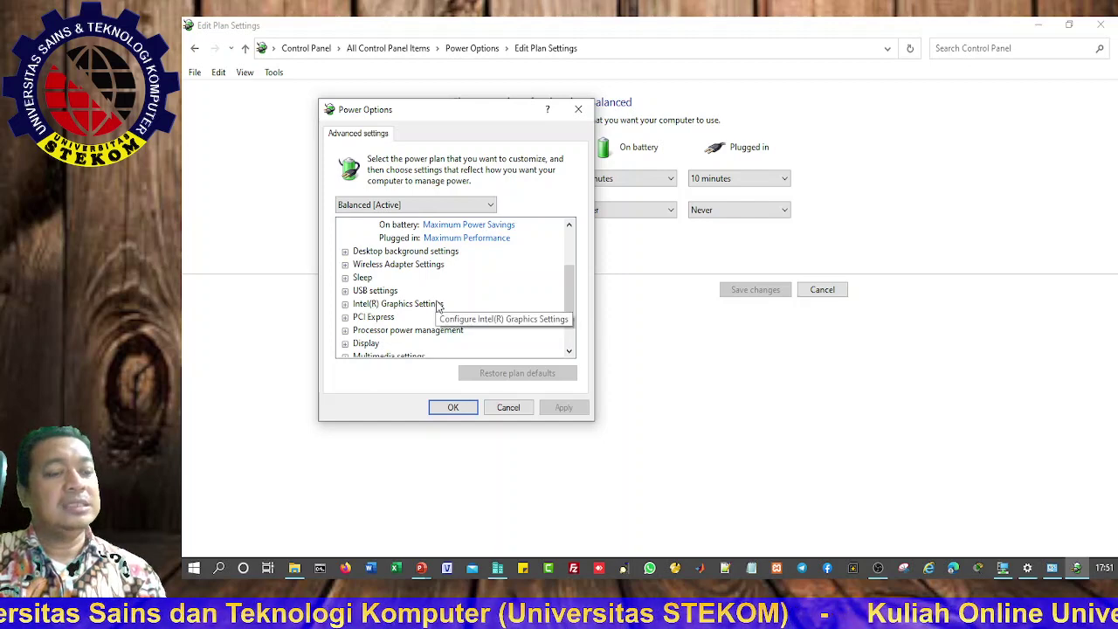
click(345, 291)
click(357, 305)
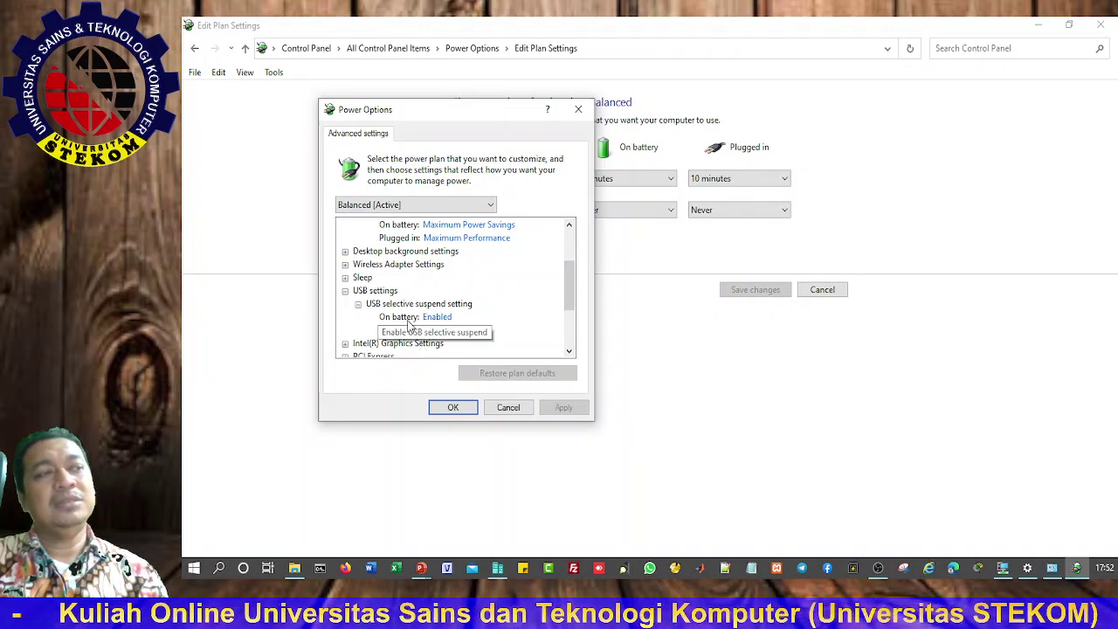
scroll(472, 329, down, 2)
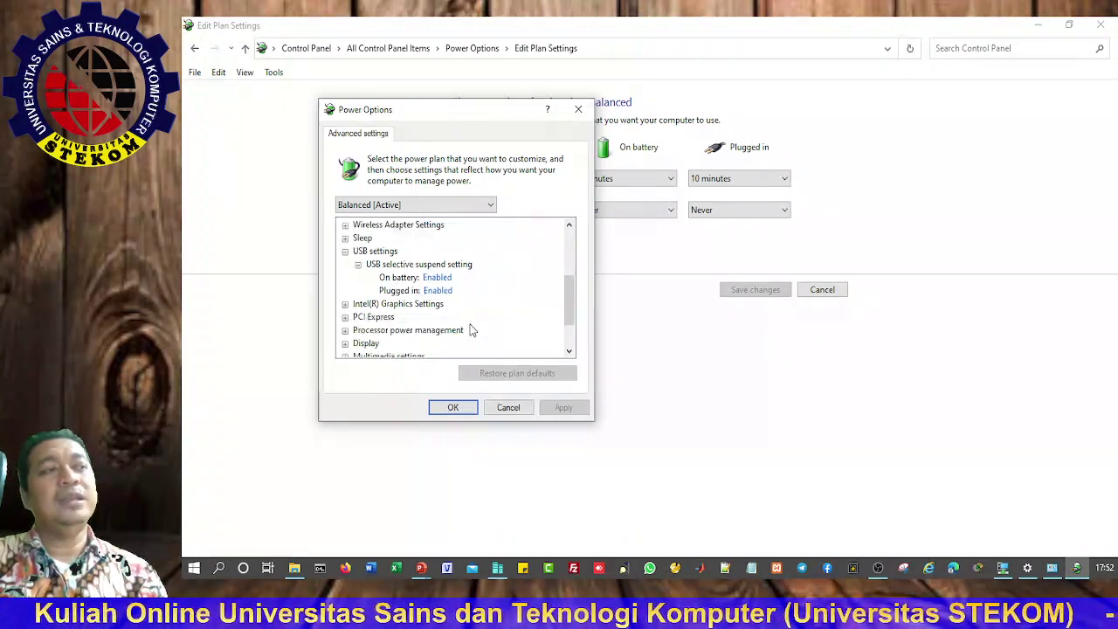
scroll(472, 329, up, 1)
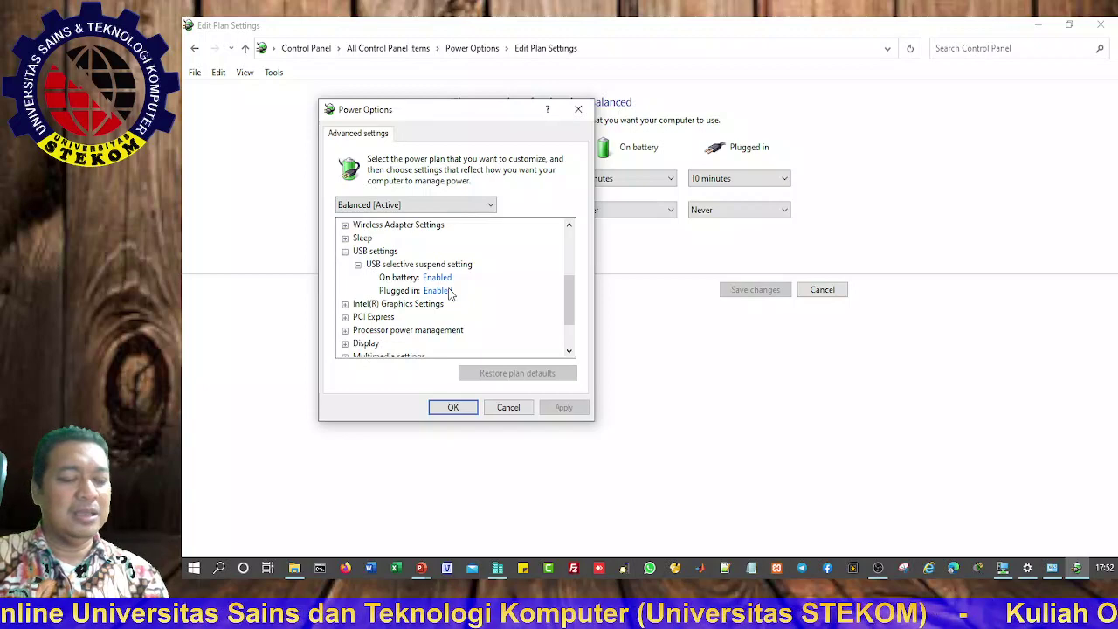
scroll(409, 318, down, 2)
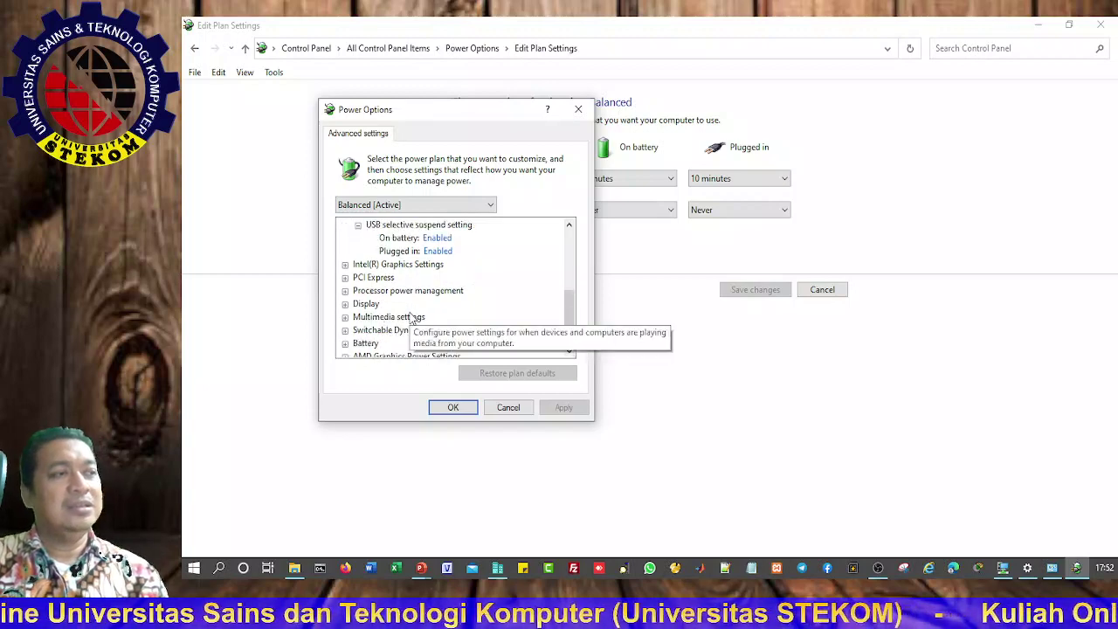
Expand the Display category and review the Turn off display after values for battery and plugged-in use
click(345, 291)
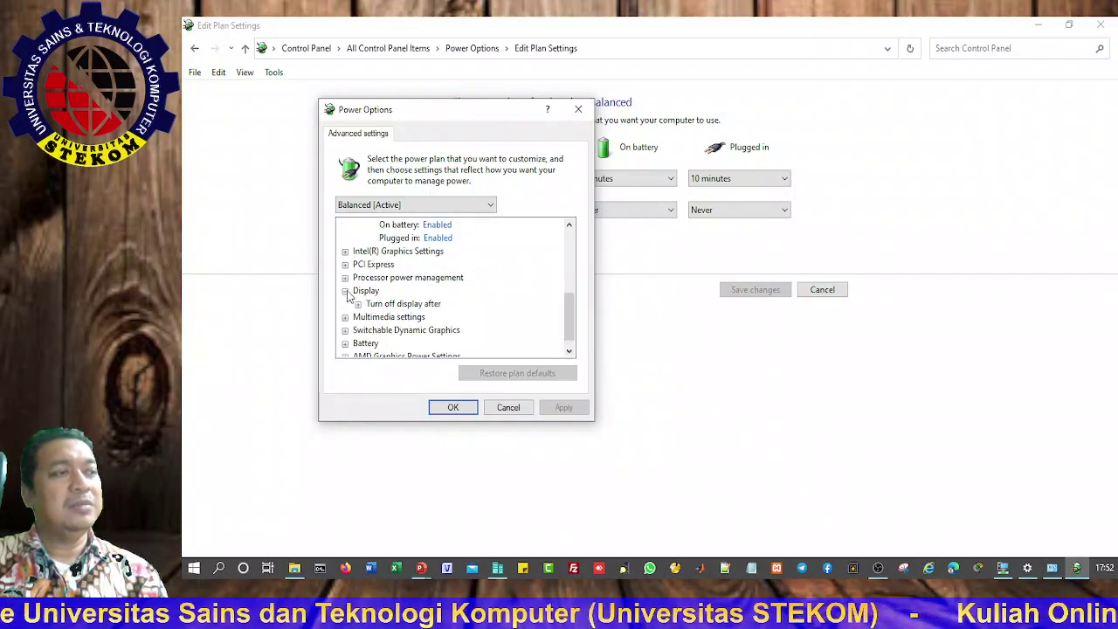
click(358, 304)
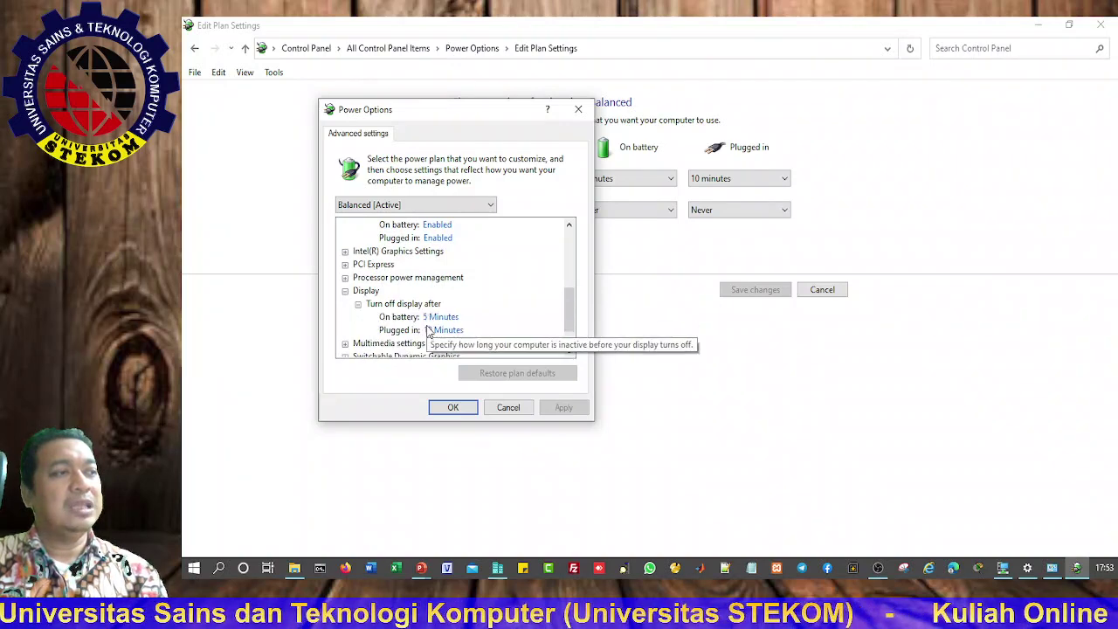
scroll(387, 346, down, 1)
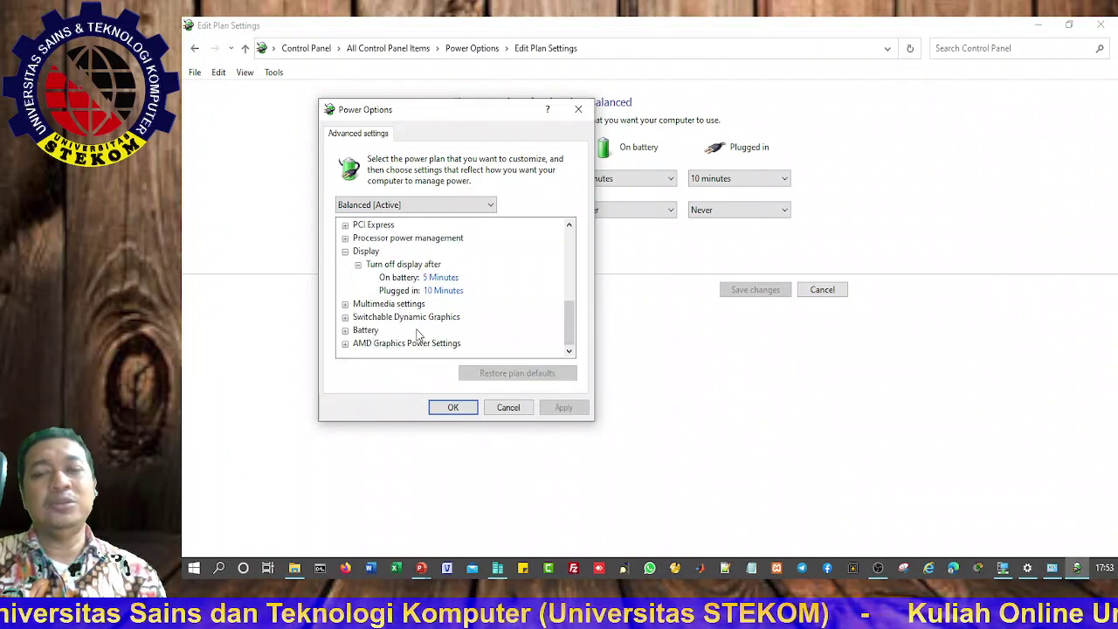
Expand the Battery category and review critical battery notification, critical battery action, low battery level and critical battery level
click(345, 330)
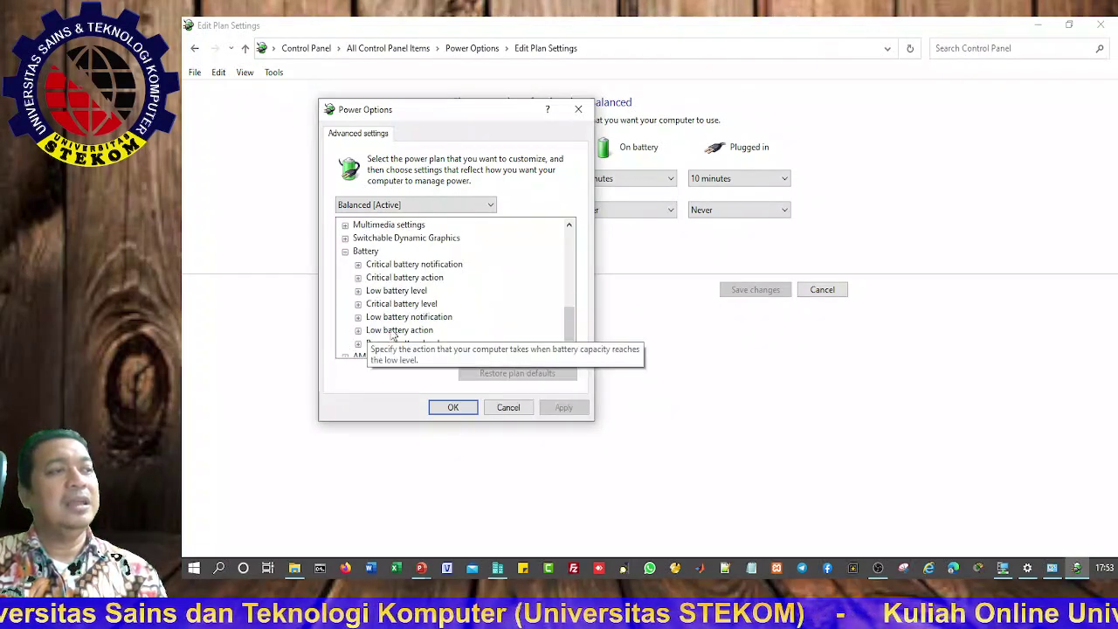
click(358, 264)
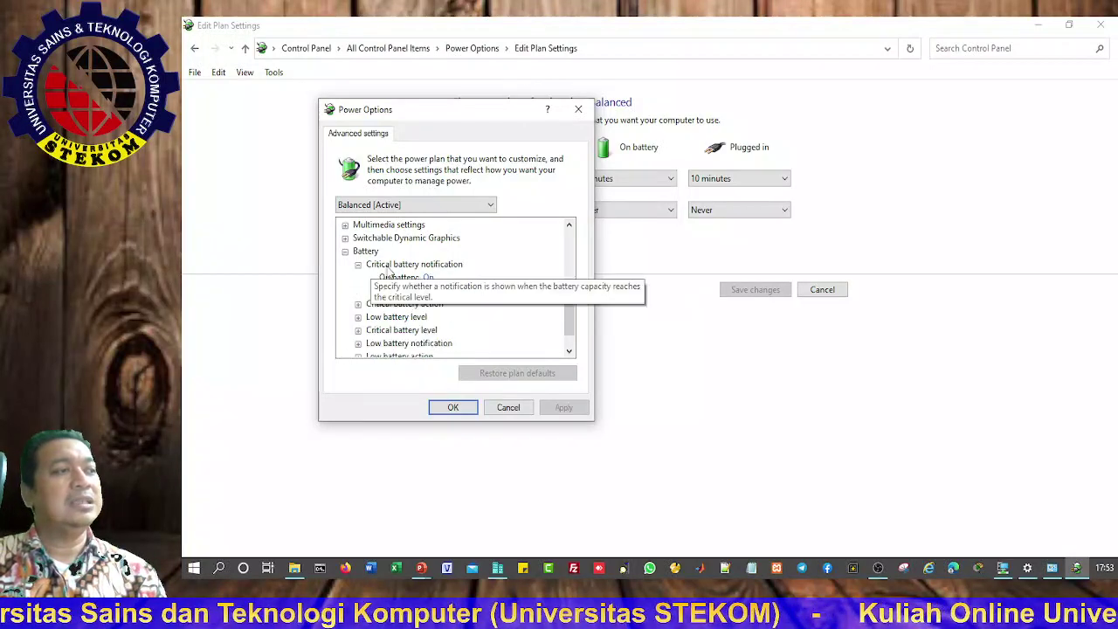
click(358, 305)
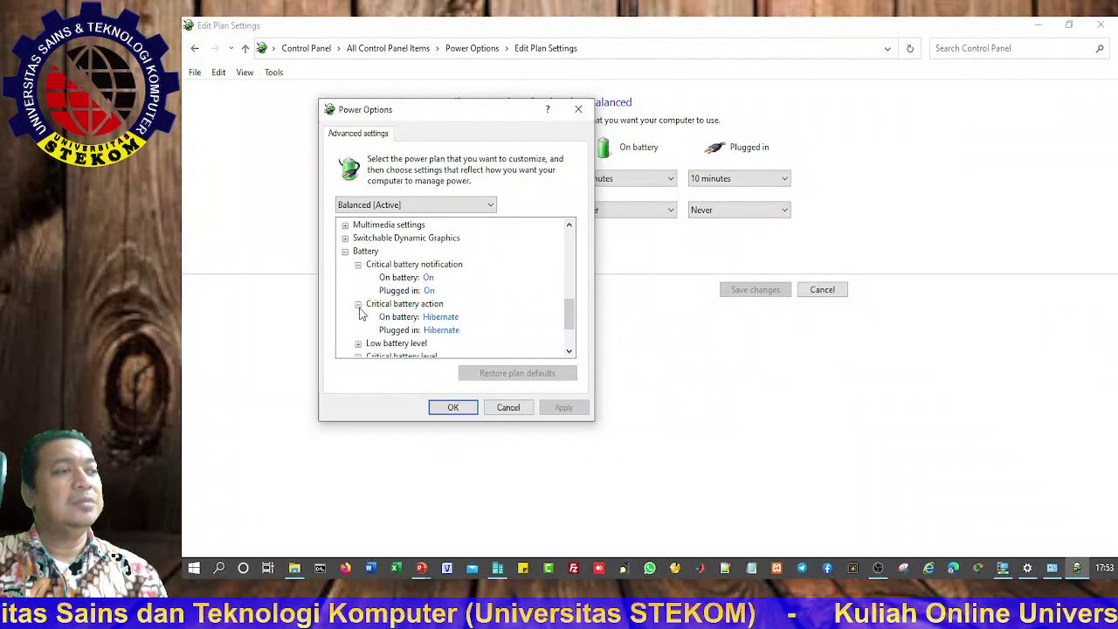
scroll(498, 330, down, 1)
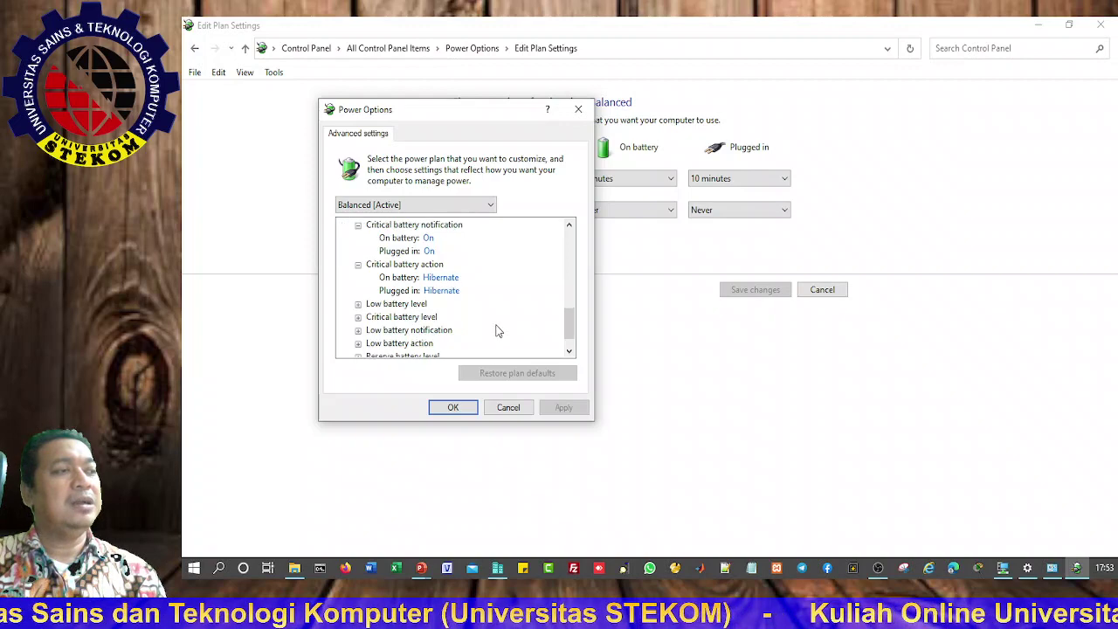
click(358, 304)
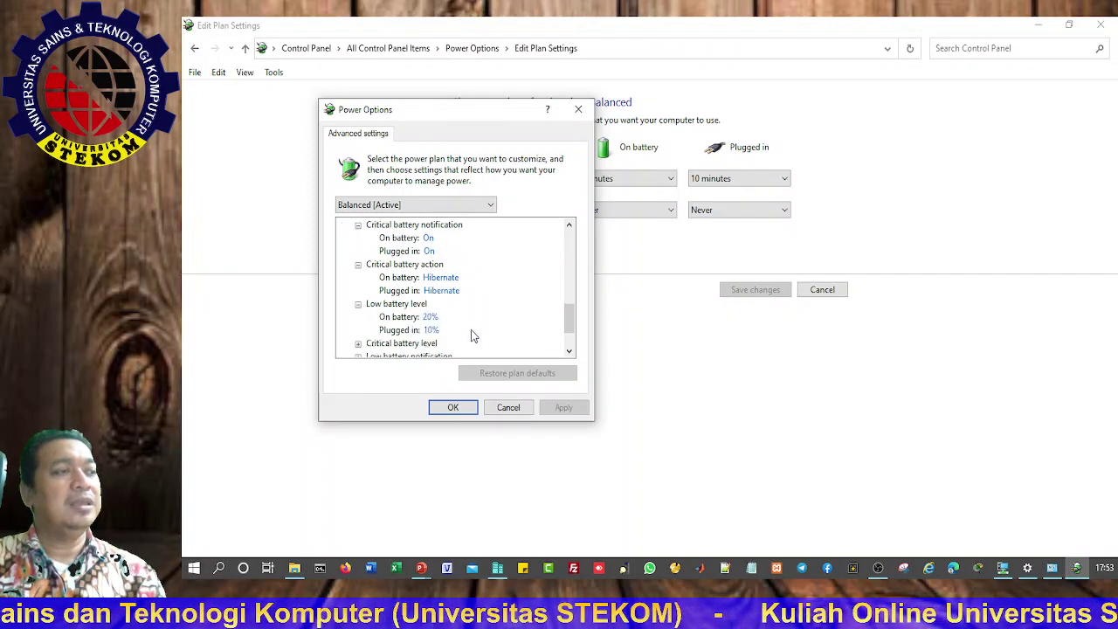
scroll(486, 325, down, 1)
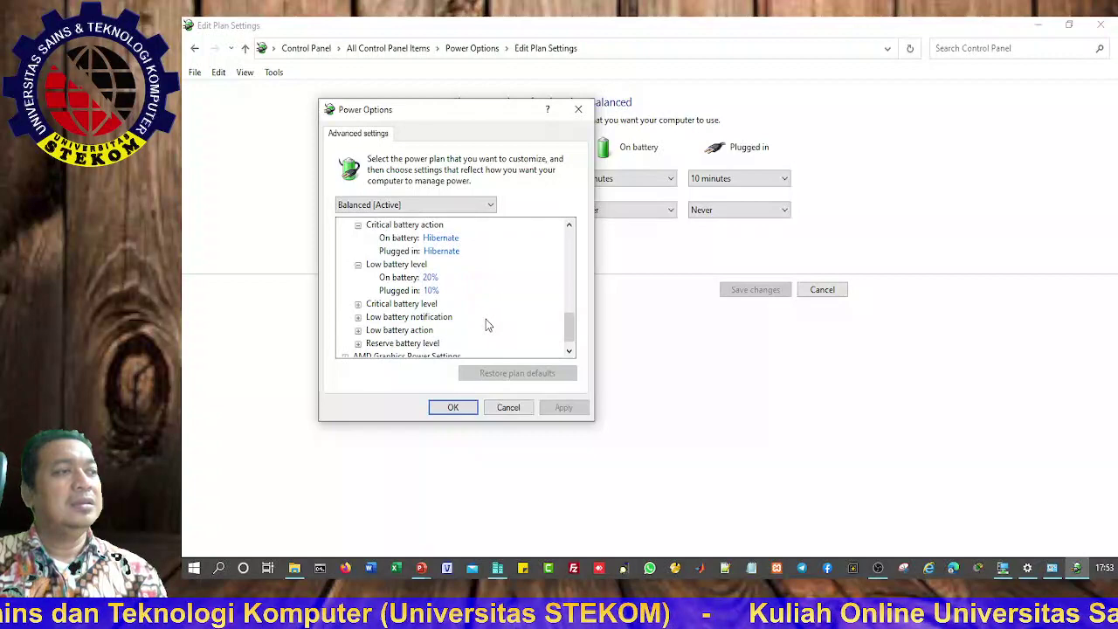
click(358, 304)
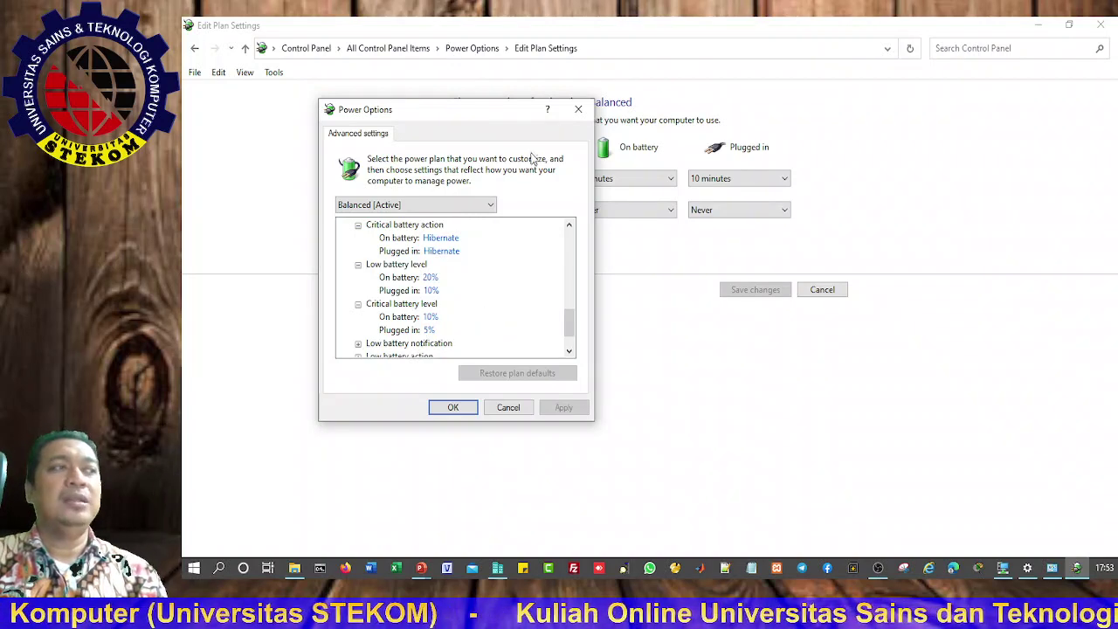
Close the advanced Power Options dialog, the Edit Plan Settings window and Settings to return to the slide
click(578, 109)
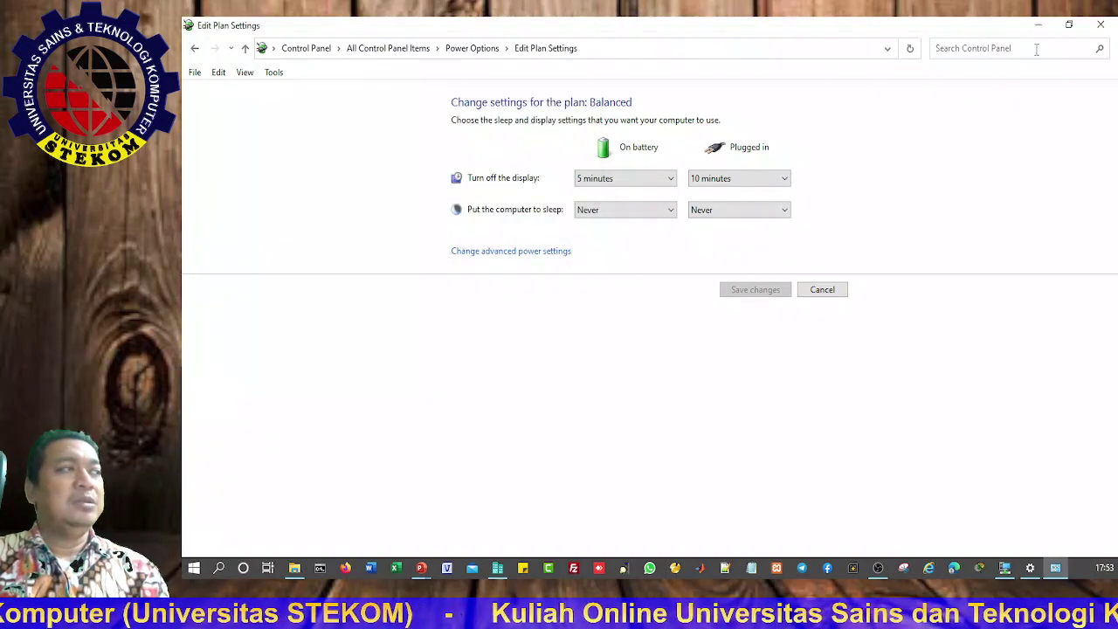
click(1101, 25)
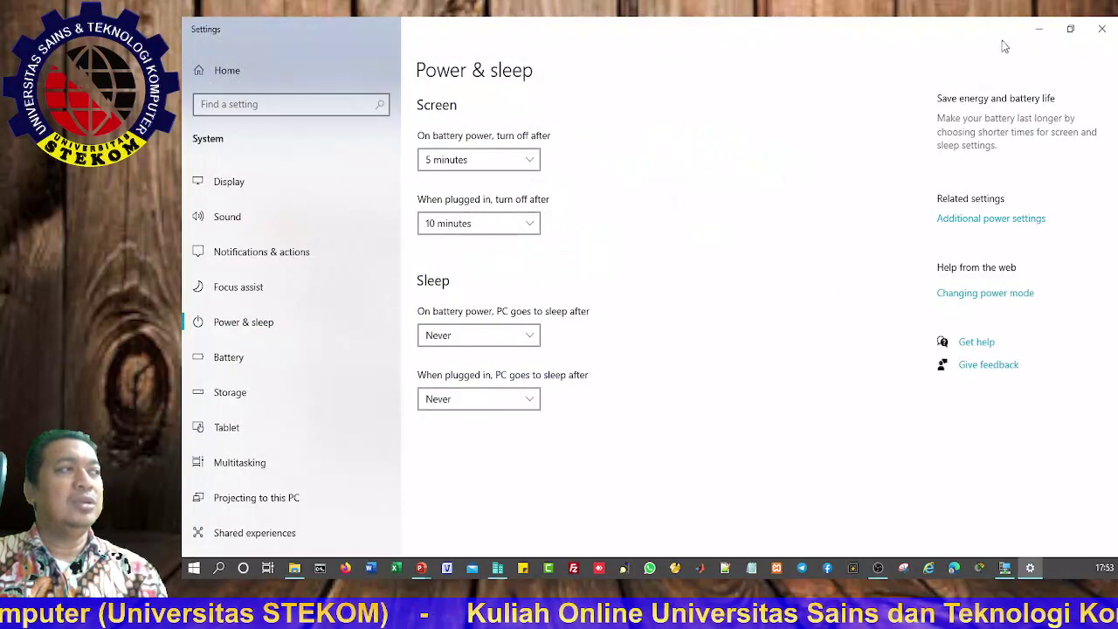
click(1102, 29)
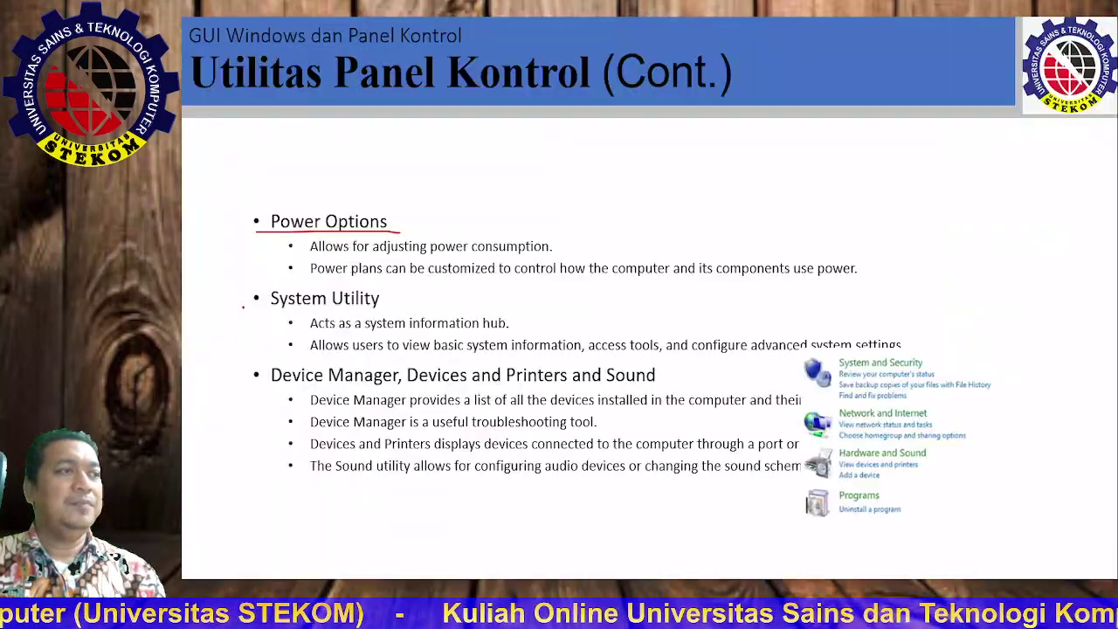
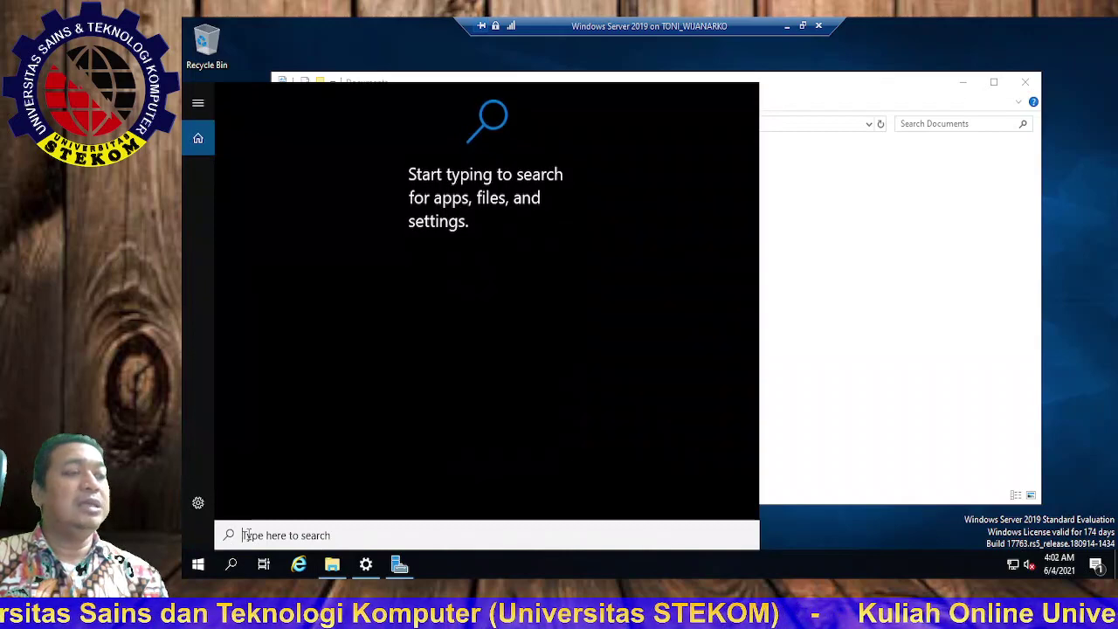
Run dxdiag on the Windows Server 2019 virtual machine, accept the driver signature check, view the system information and close the tool
text(dxdia)
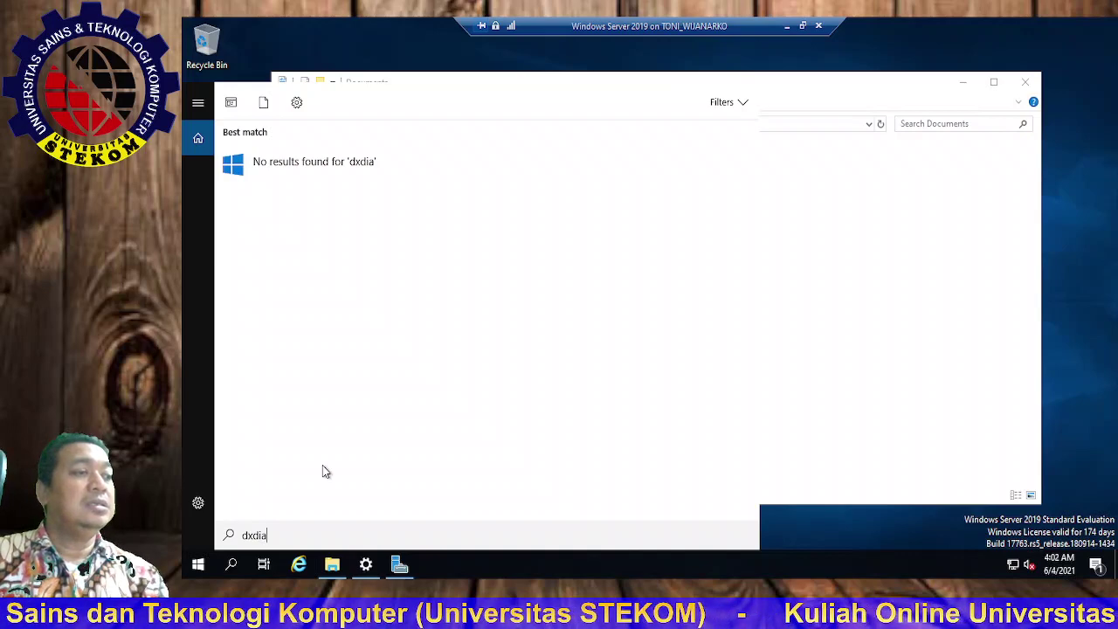
text(x)
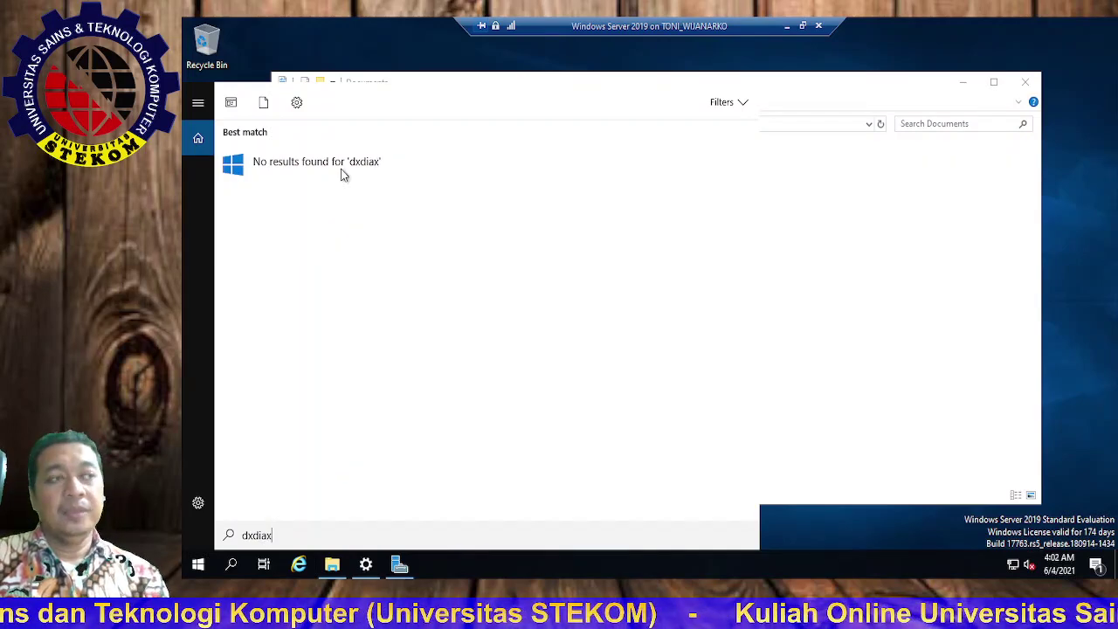
click(787, 26)
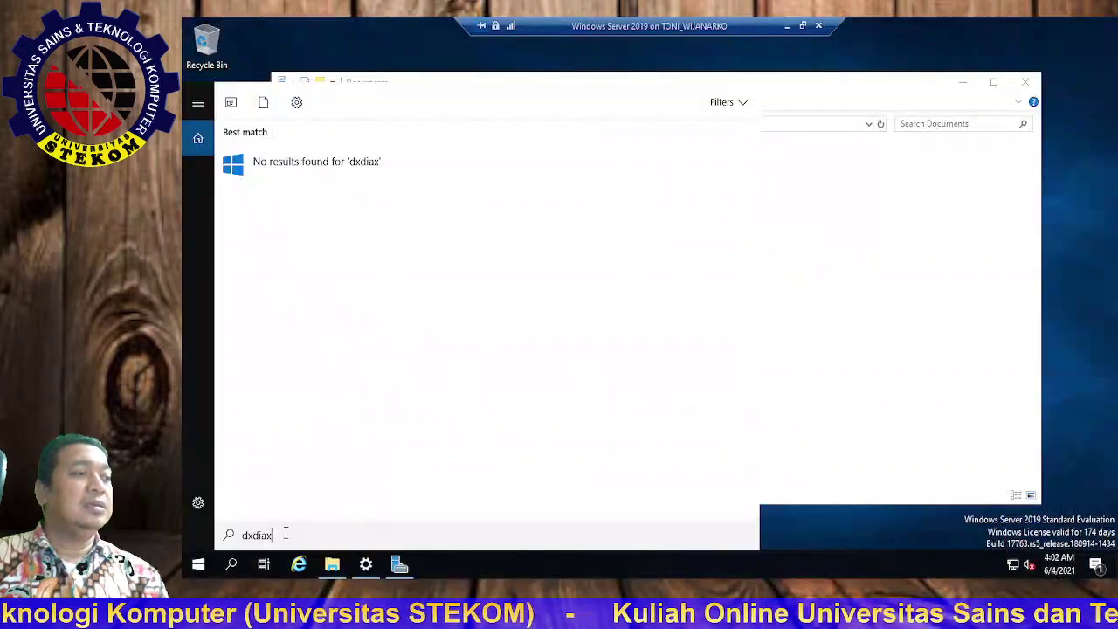
key(BackSpace)
text(g)
key(Return)
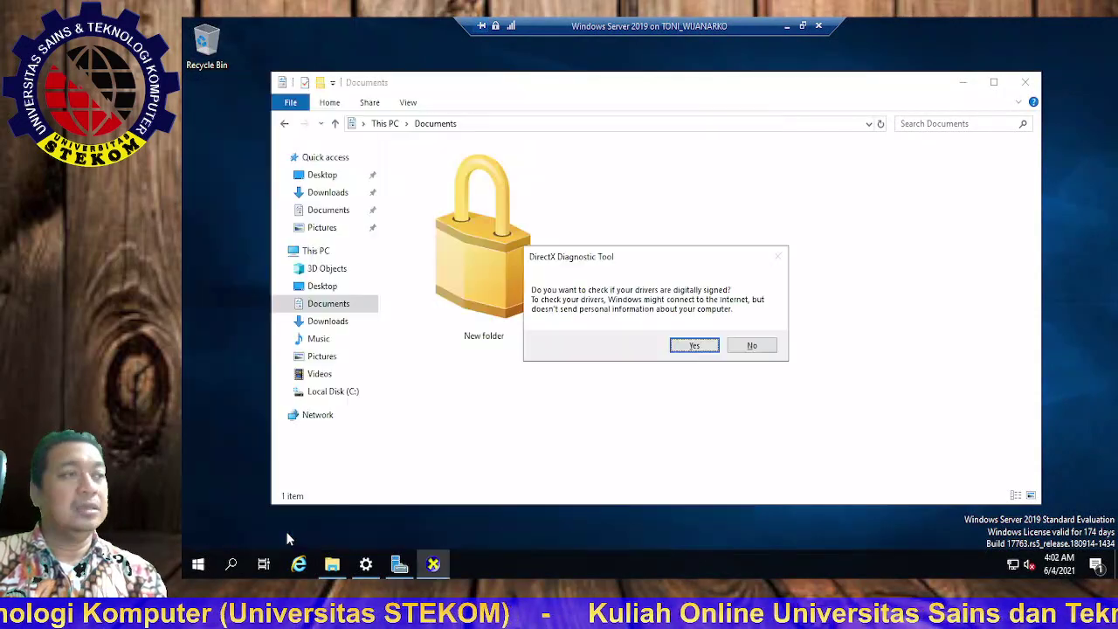
click(699, 350)
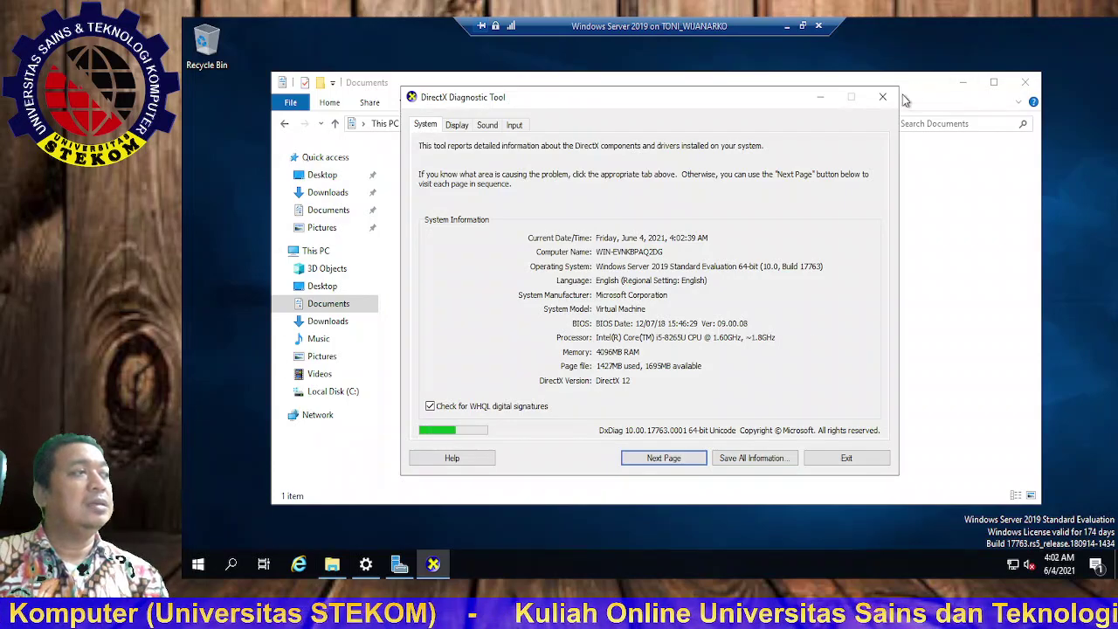
click(882, 96)
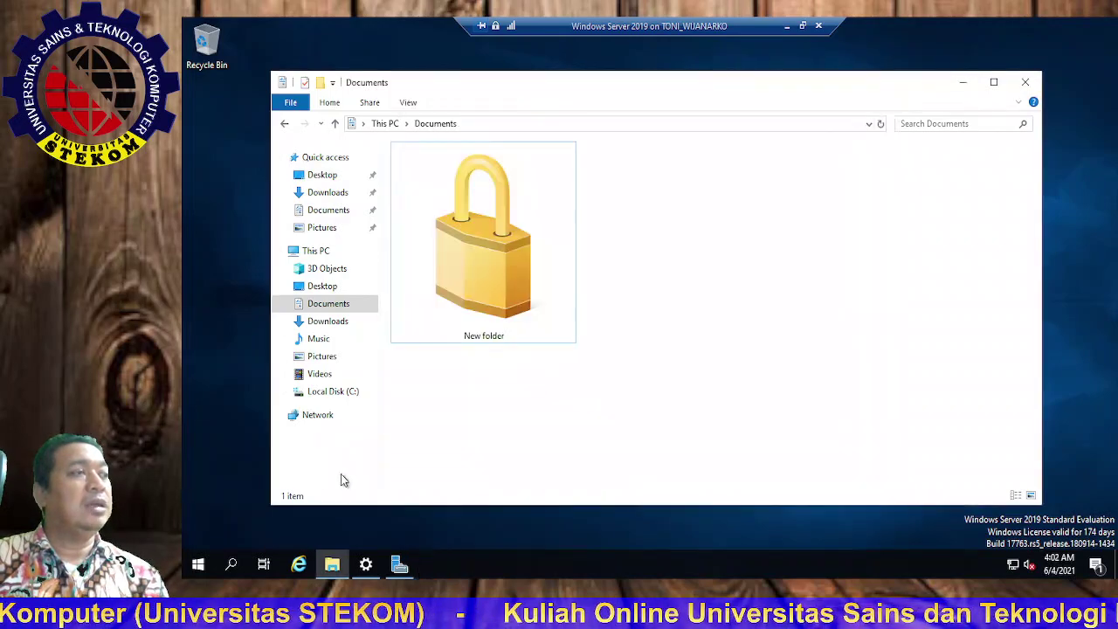
Run dxdiag on the Windows Server 2019 virtual machine and place the host's DirectX Diagnostic Tool beside its window
click(231, 565)
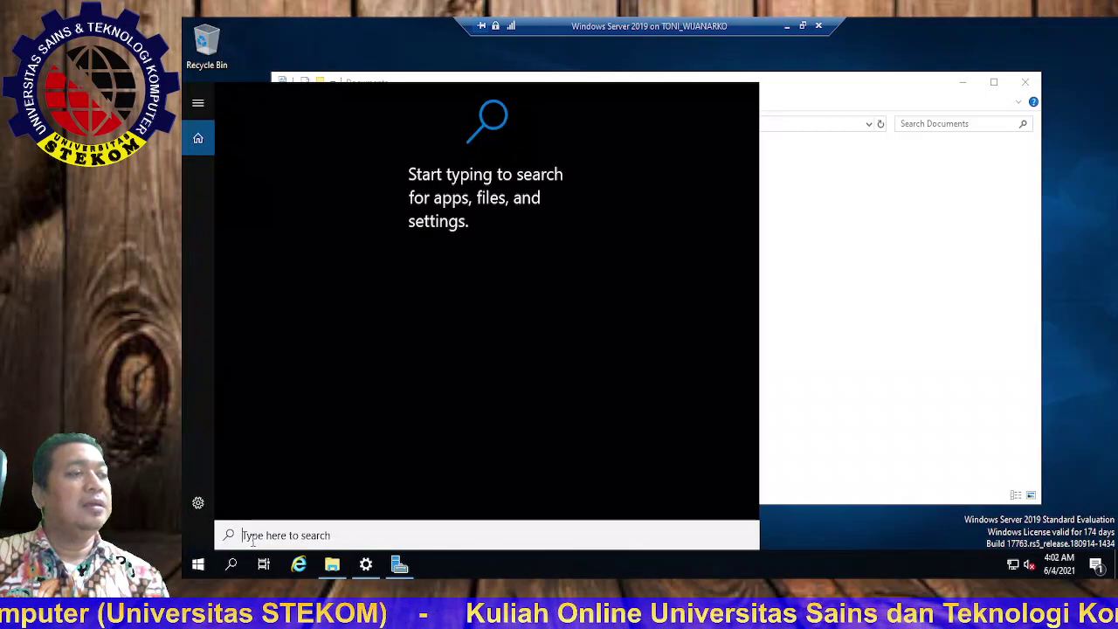
text(dx)
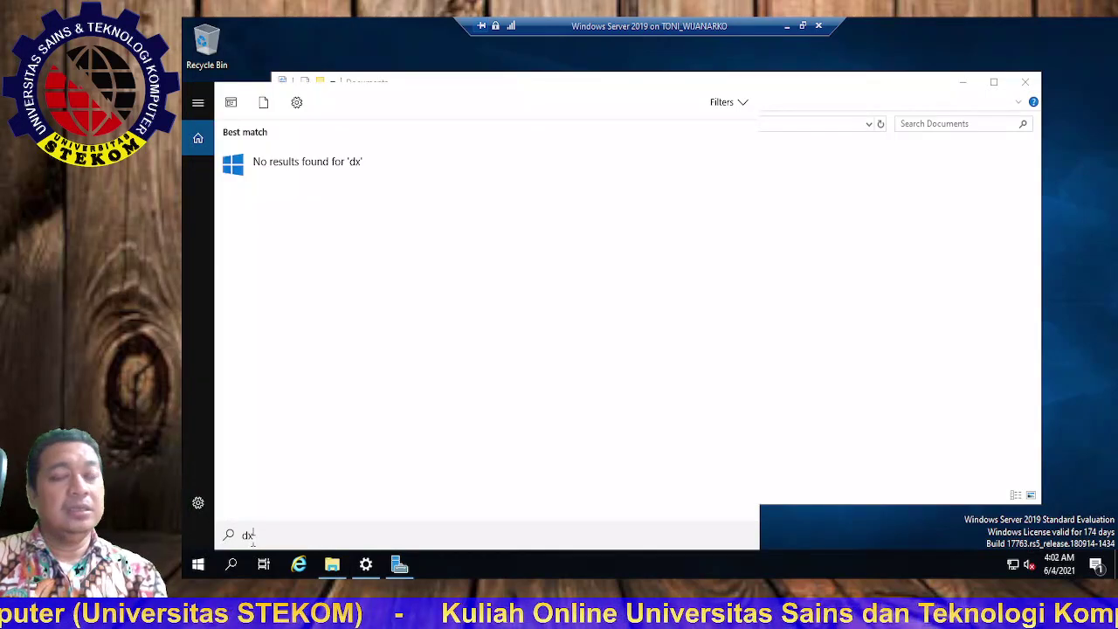
text(diag)
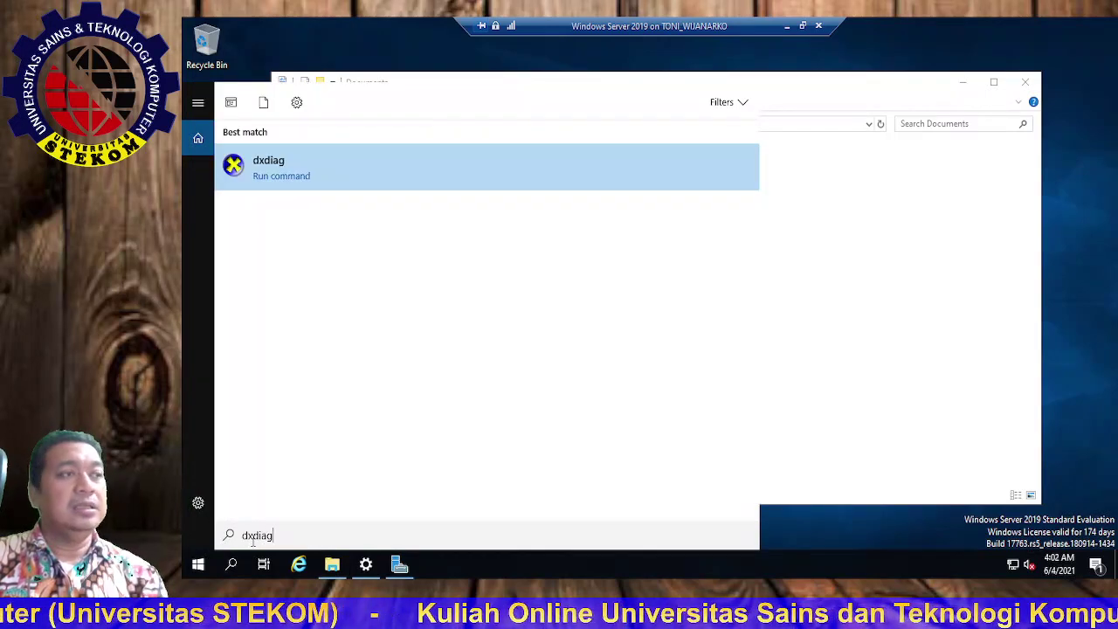
click(273, 170)
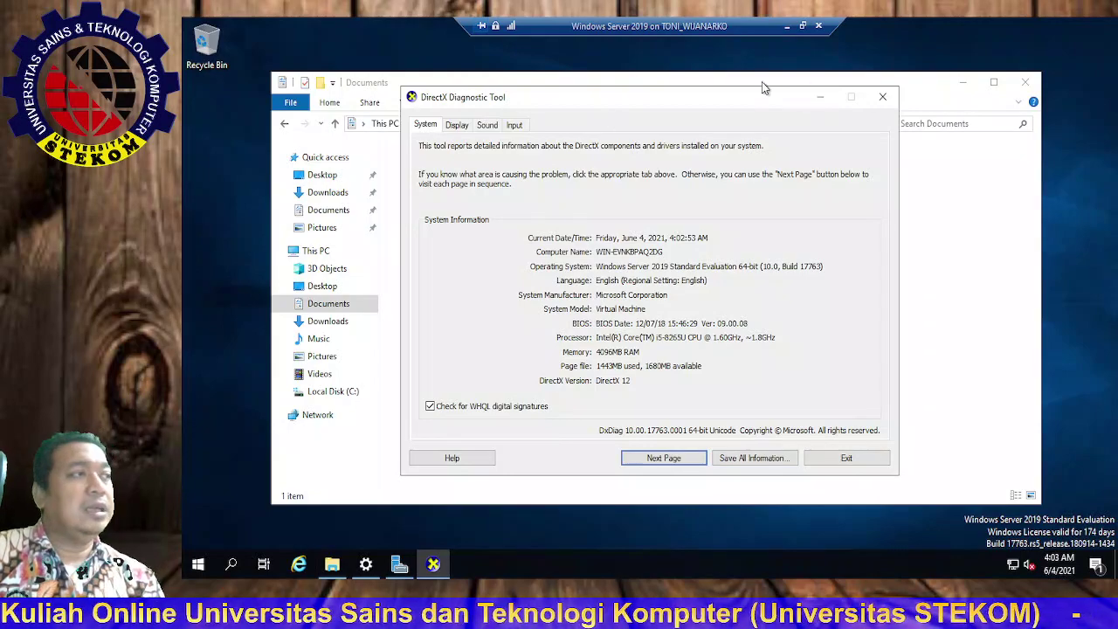
drag(707, 102, 852, 82)
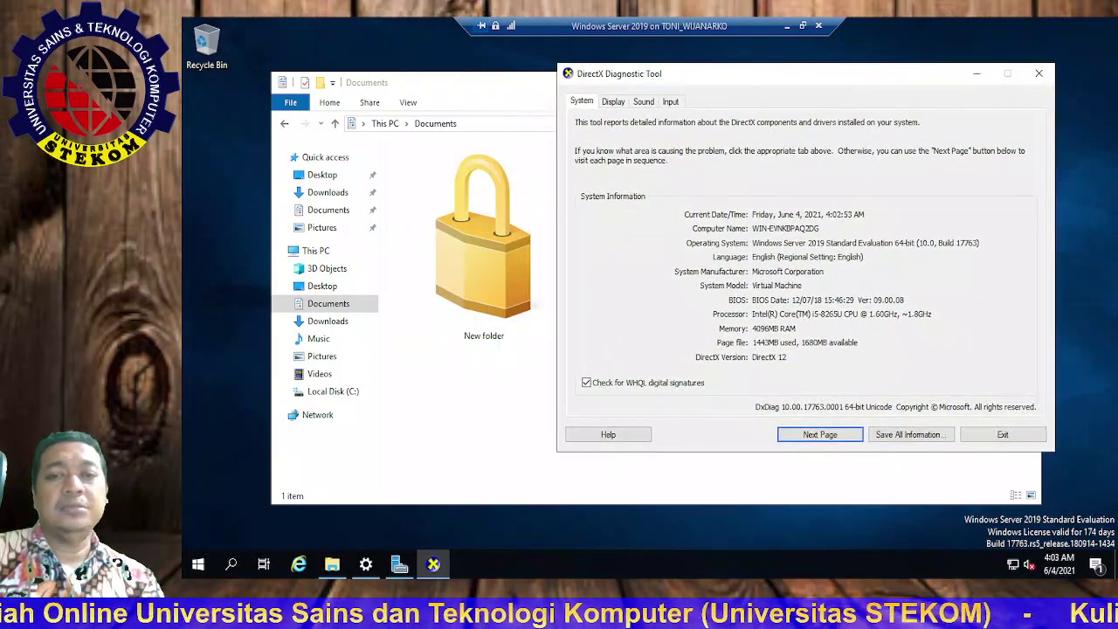
drag(165, 98, 470, 141)
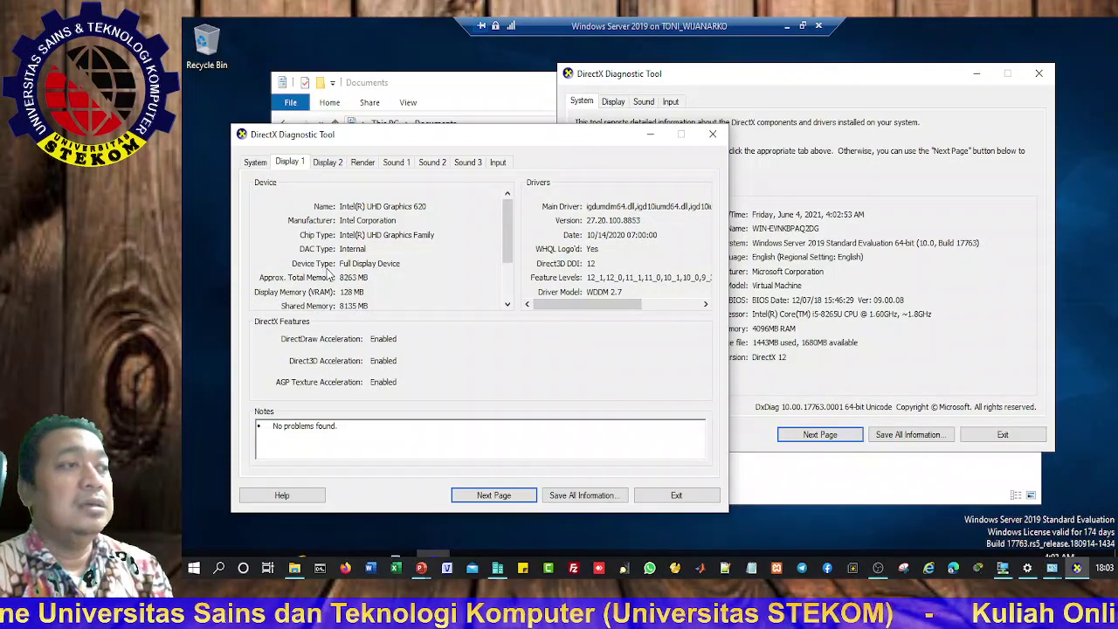
Review the Display 1, Display 2 and Render device details in the host's DirectX Diagnostic Tool
click(333, 165)
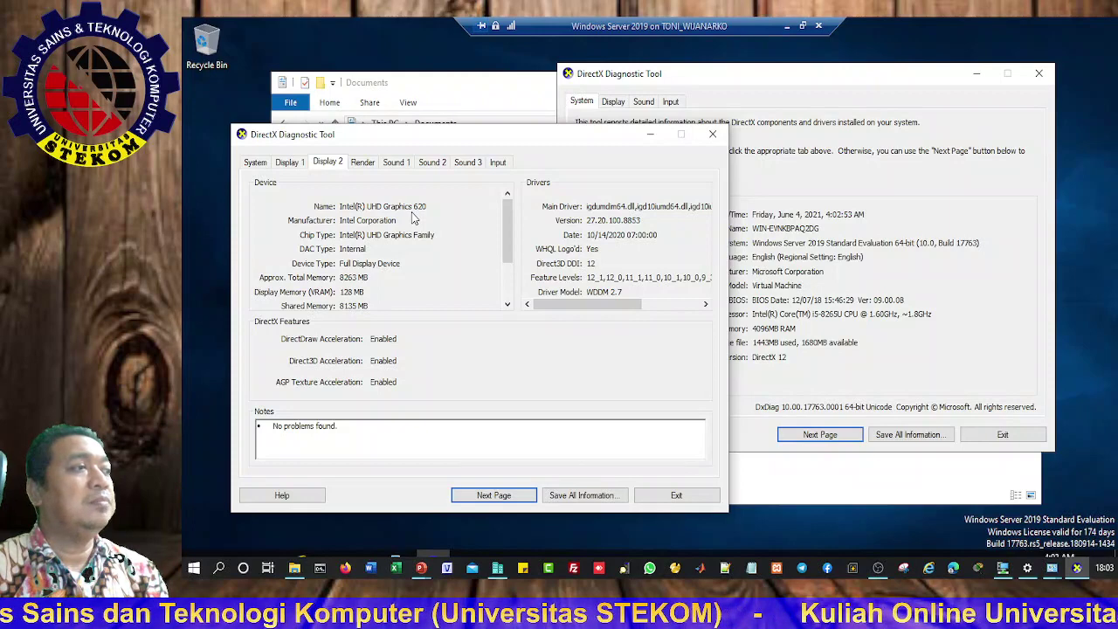
click(287, 163)
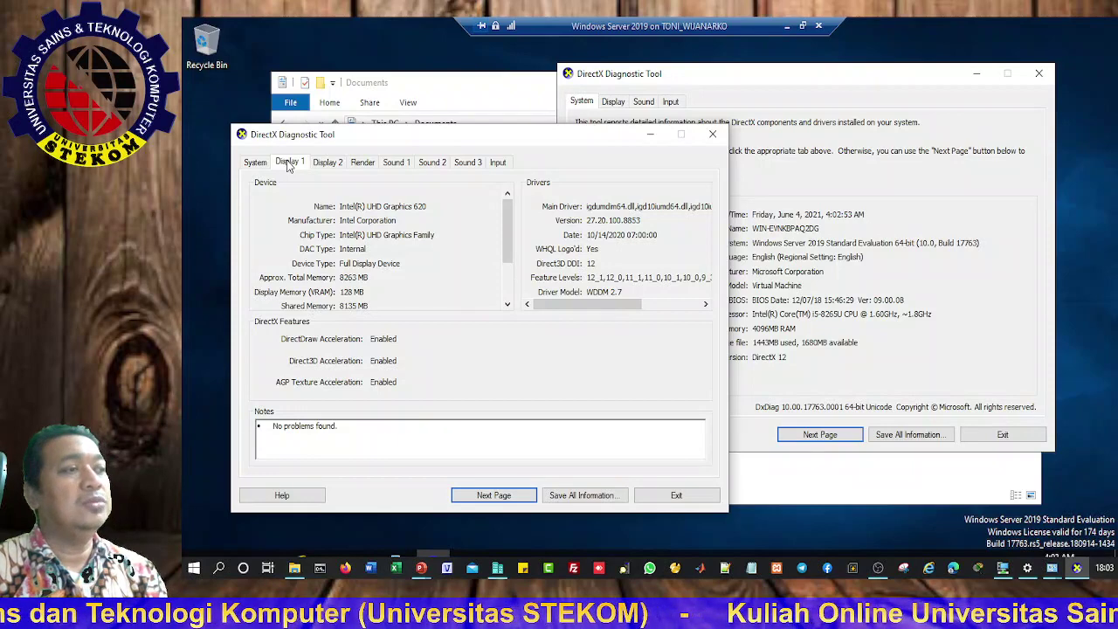
click(331, 166)
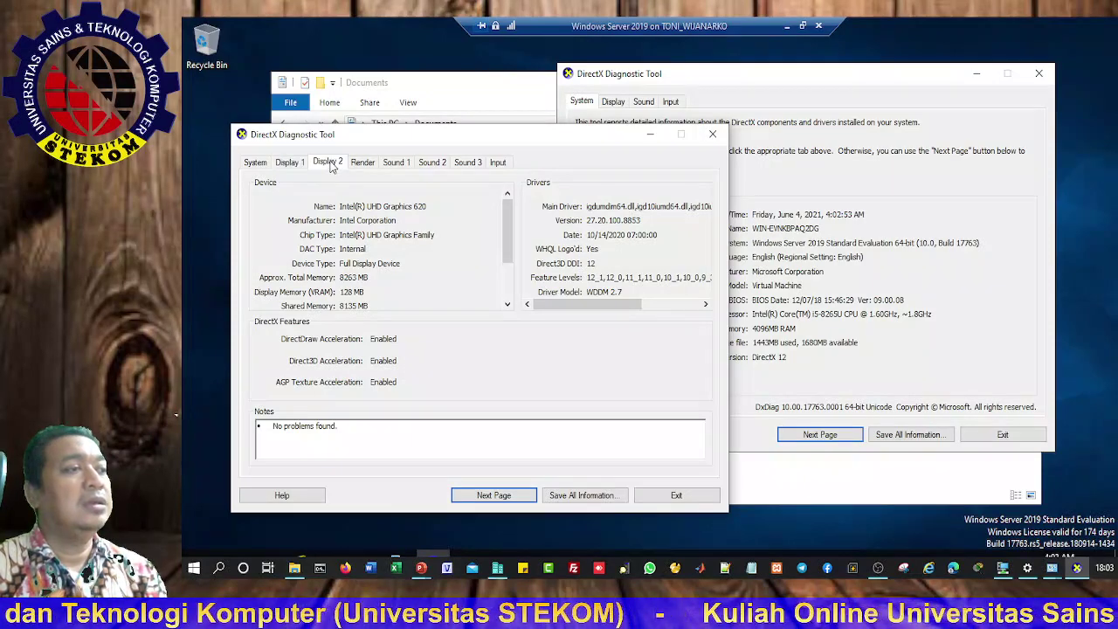
click(365, 166)
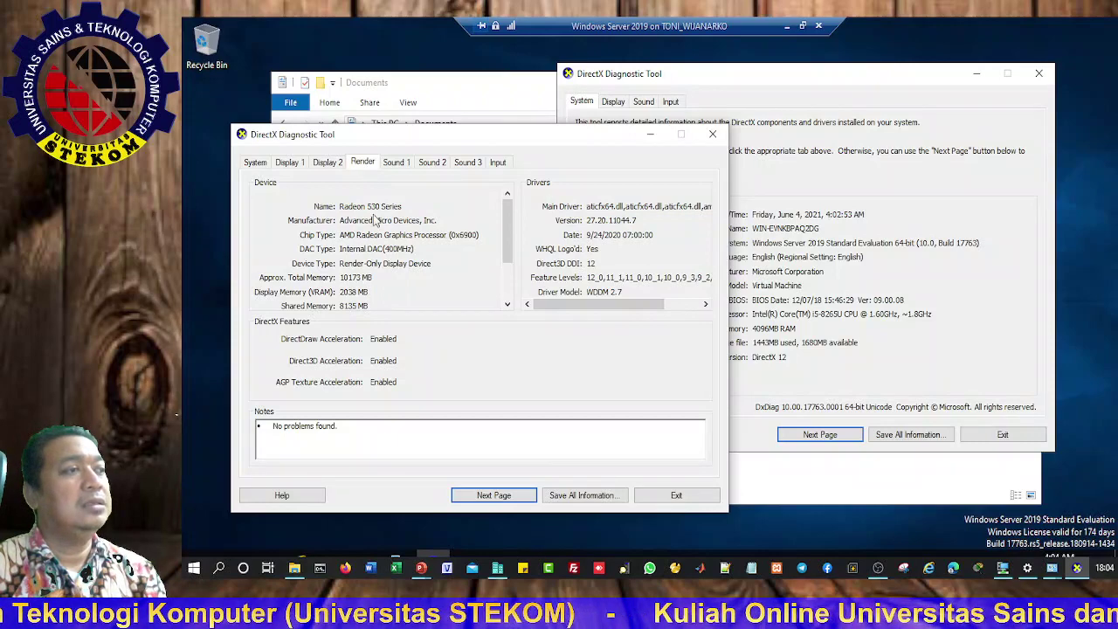
Review the Sound 1, Sound 2, Sound 3 and Input device details in the host's DirectX Diagnostic Tool
click(393, 165)
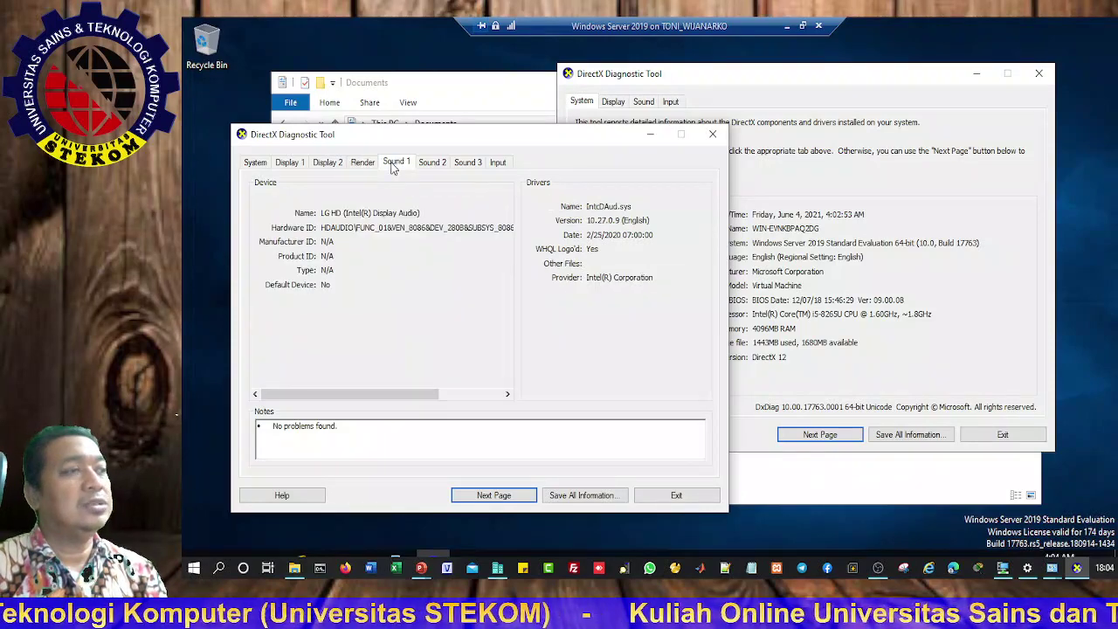
click(435, 166)
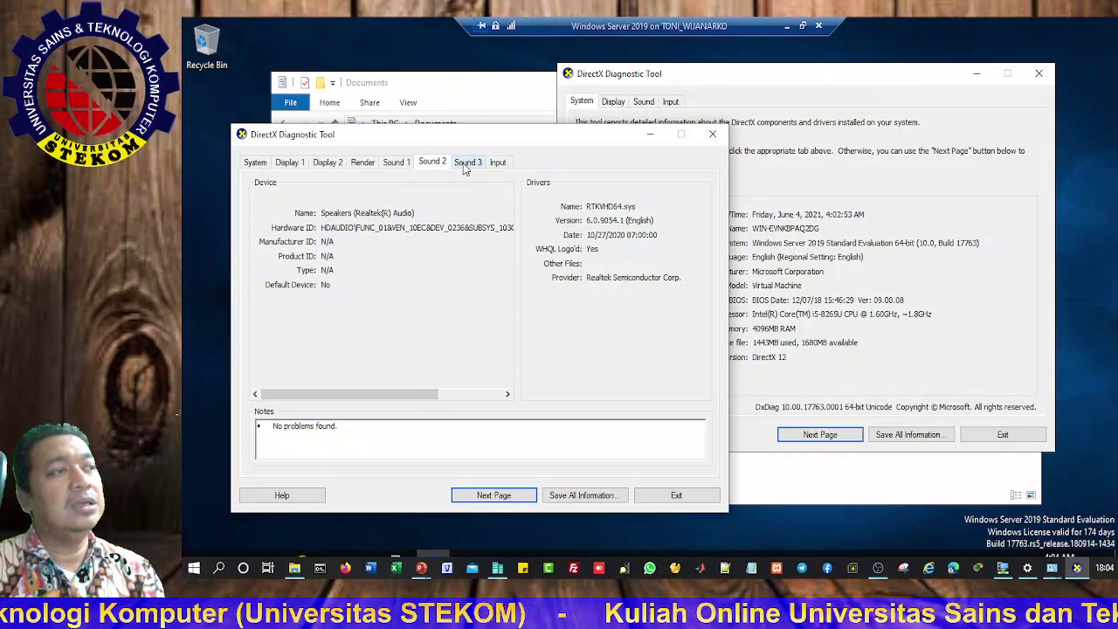
click(470, 166)
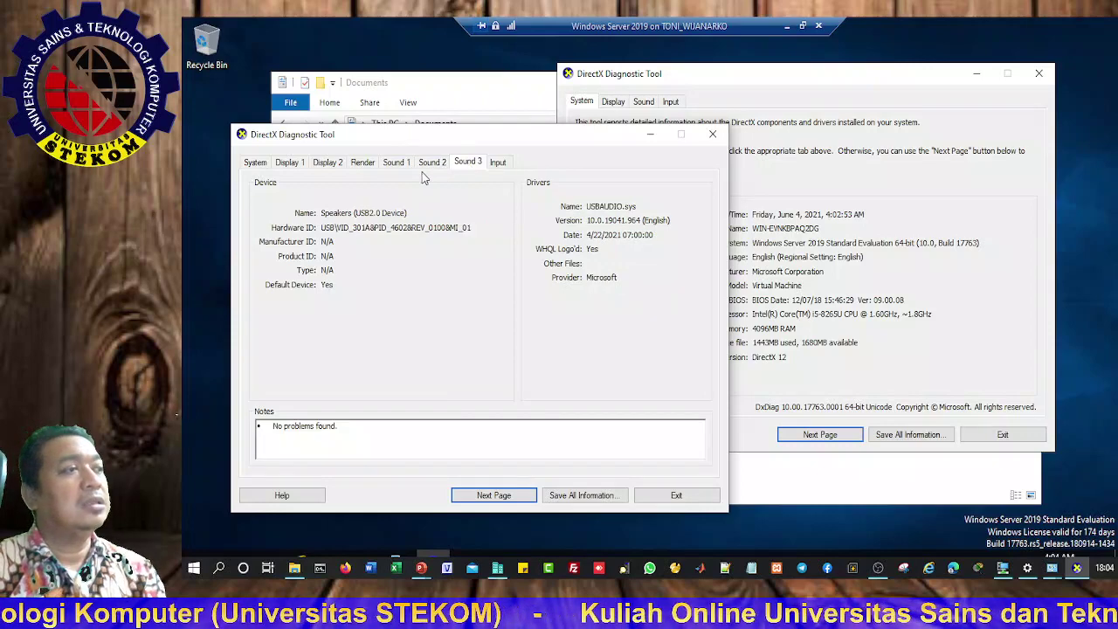
click(388, 166)
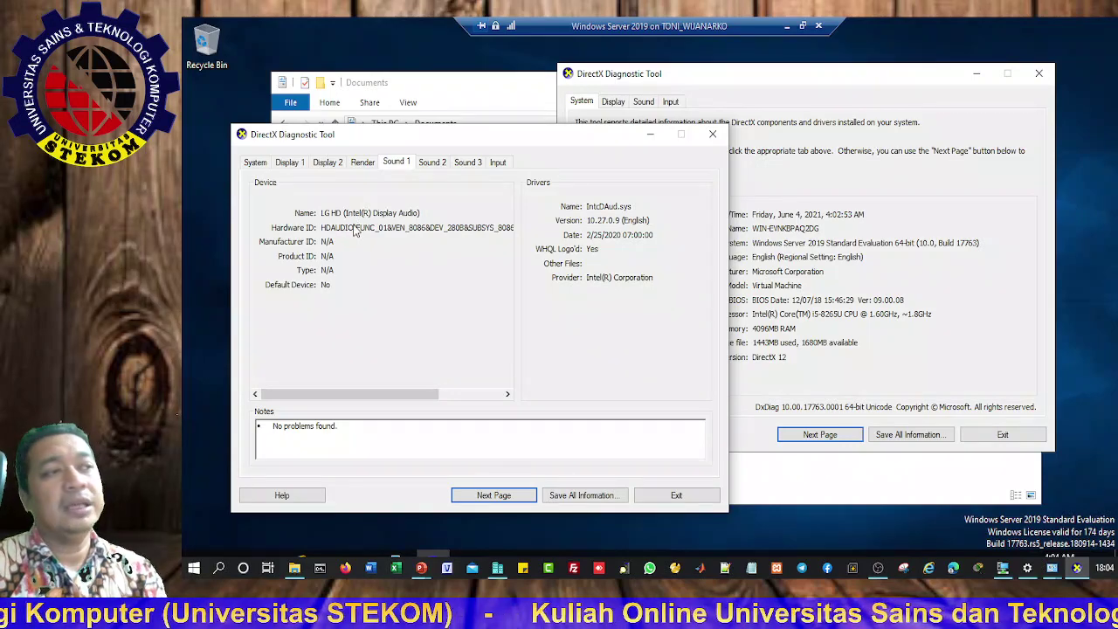
click(435, 164)
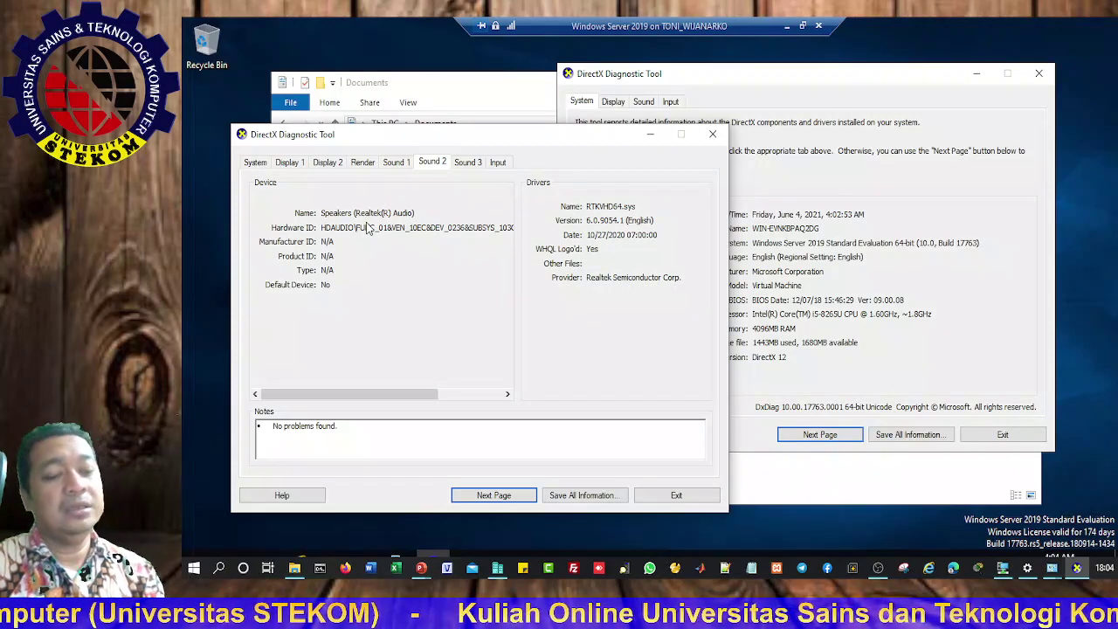
click(471, 164)
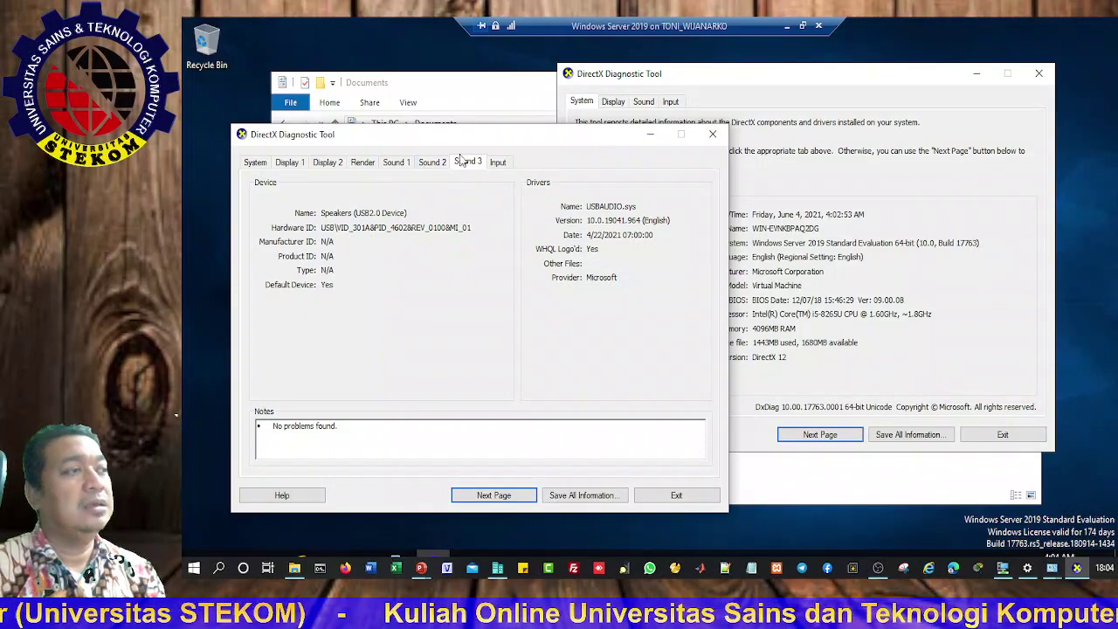
click(497, 165)
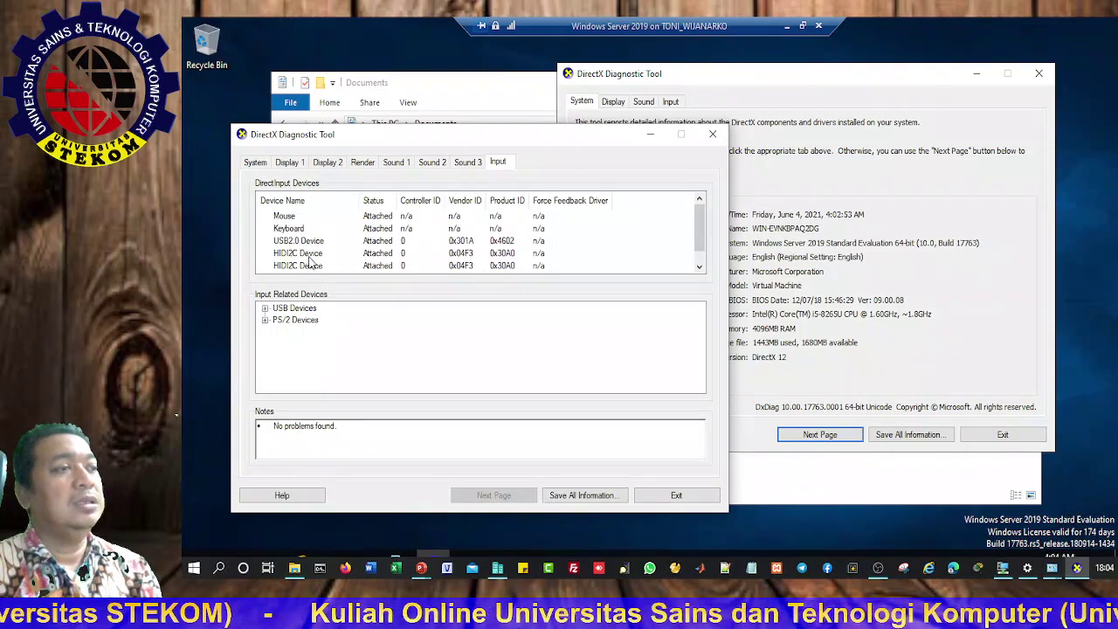
Close both DirectX Diagnostic Tool windows and return to the presentation, advancing to the slide on virtualization purposes and requirements
click(713, 133)
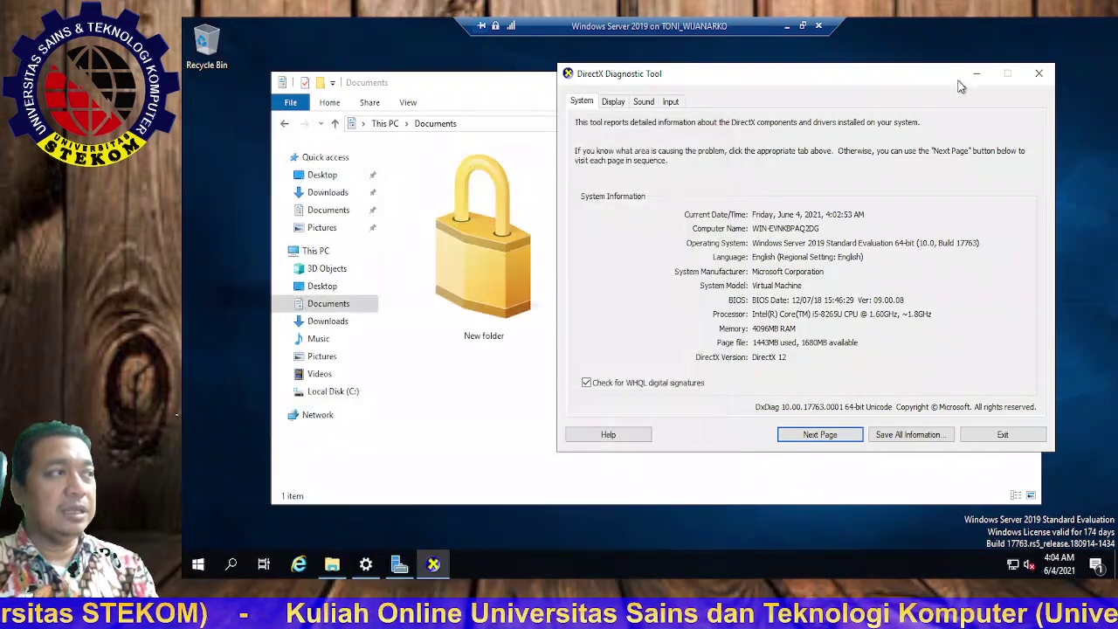
click(1038, 77)
click(787, 29)
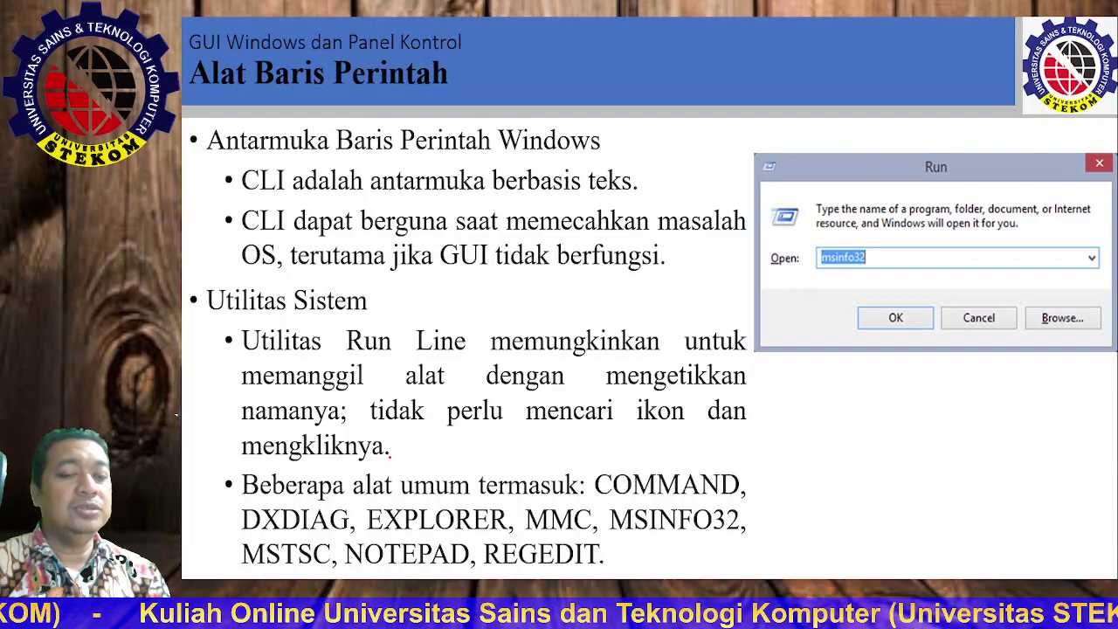
key(Right)
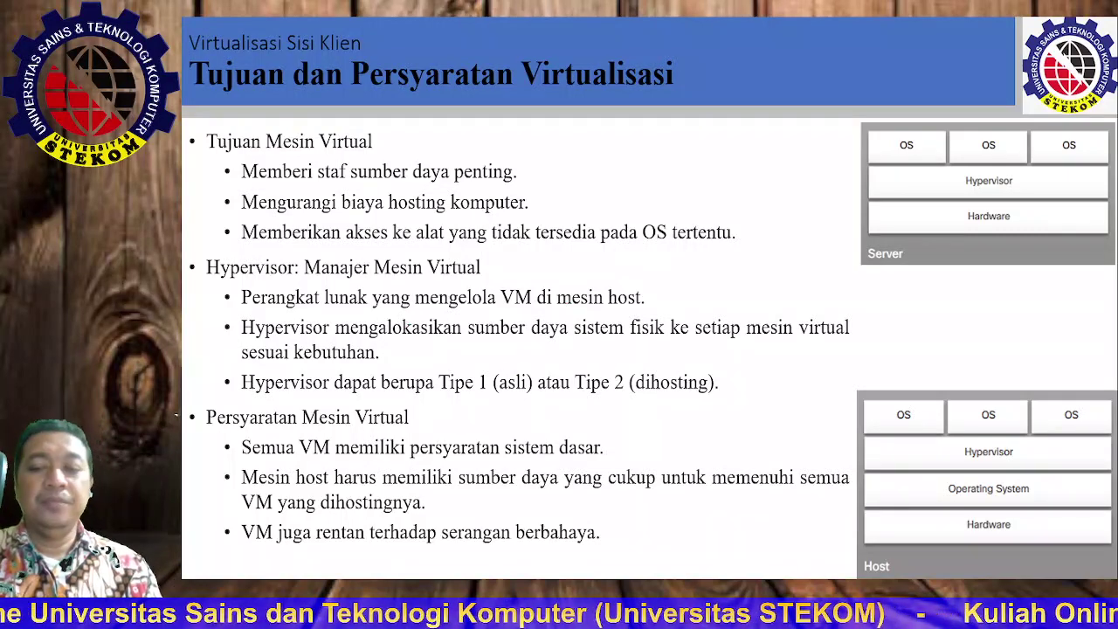
Switch to Hyper-V Manager, maximize it and start the New Virtual Machine Wizard for the local host
key(alt+Tab)
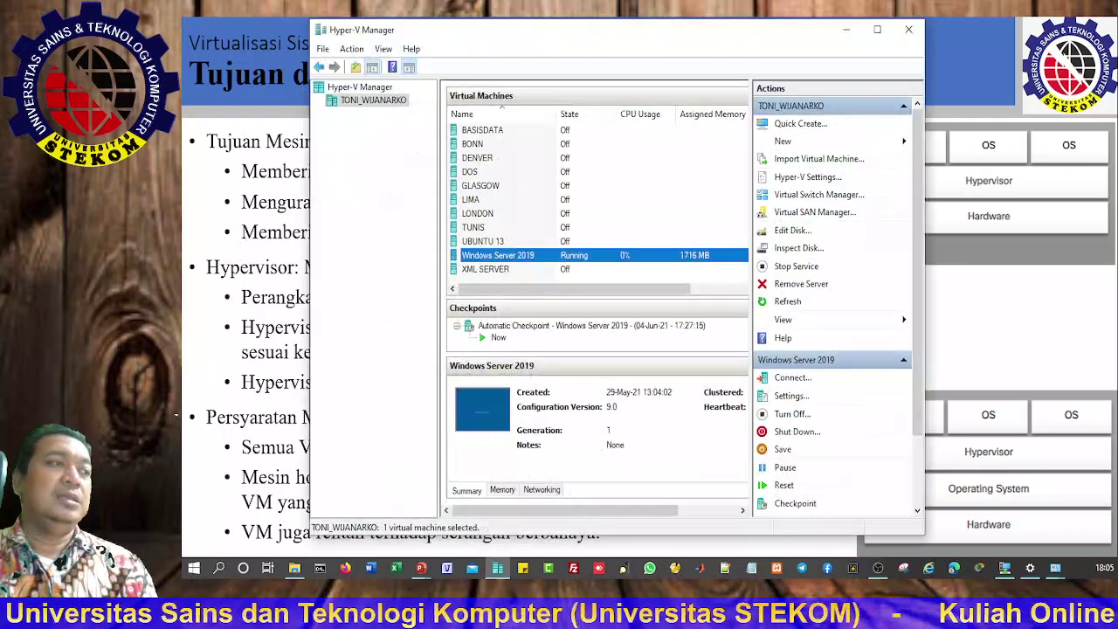
click(877, 29)
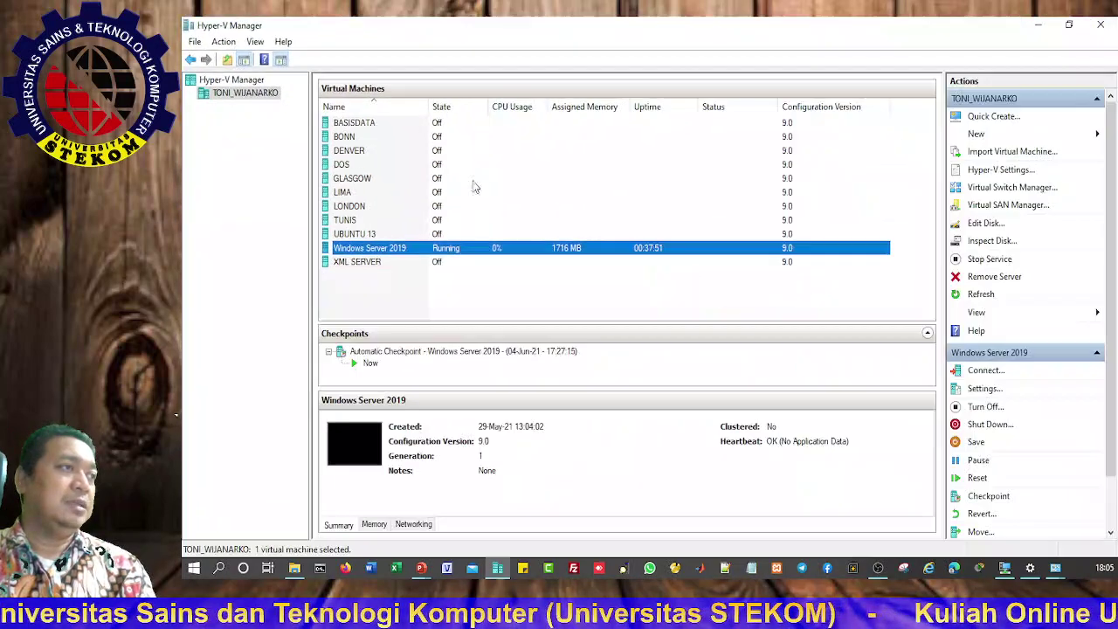
click(368, 305)
right_click(242, 93)
mouse_move(316, 120)
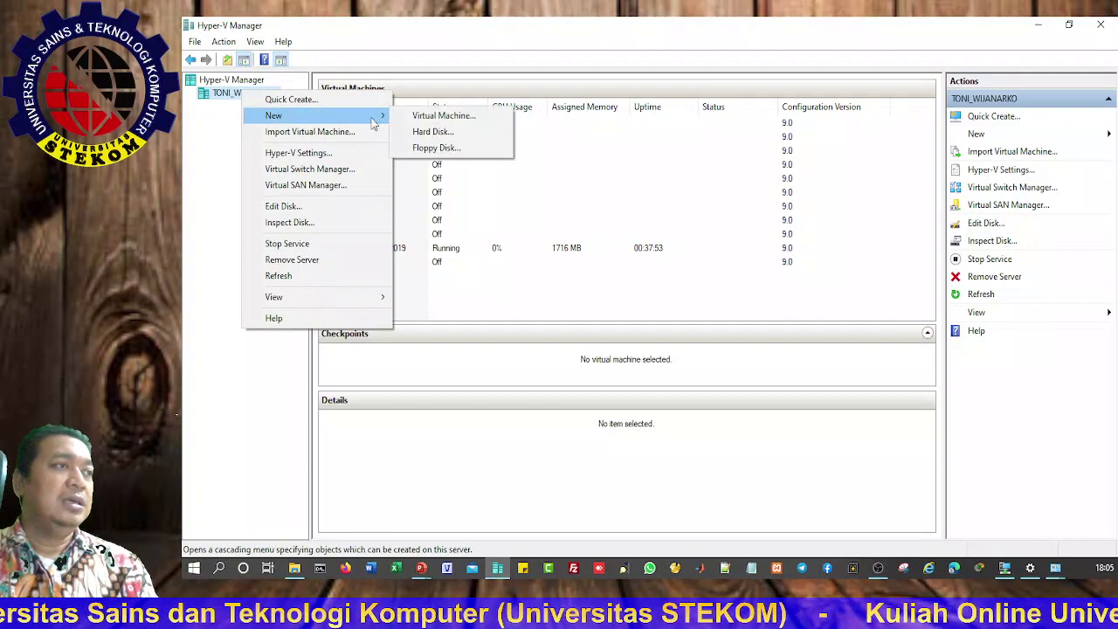
click(443, 119)
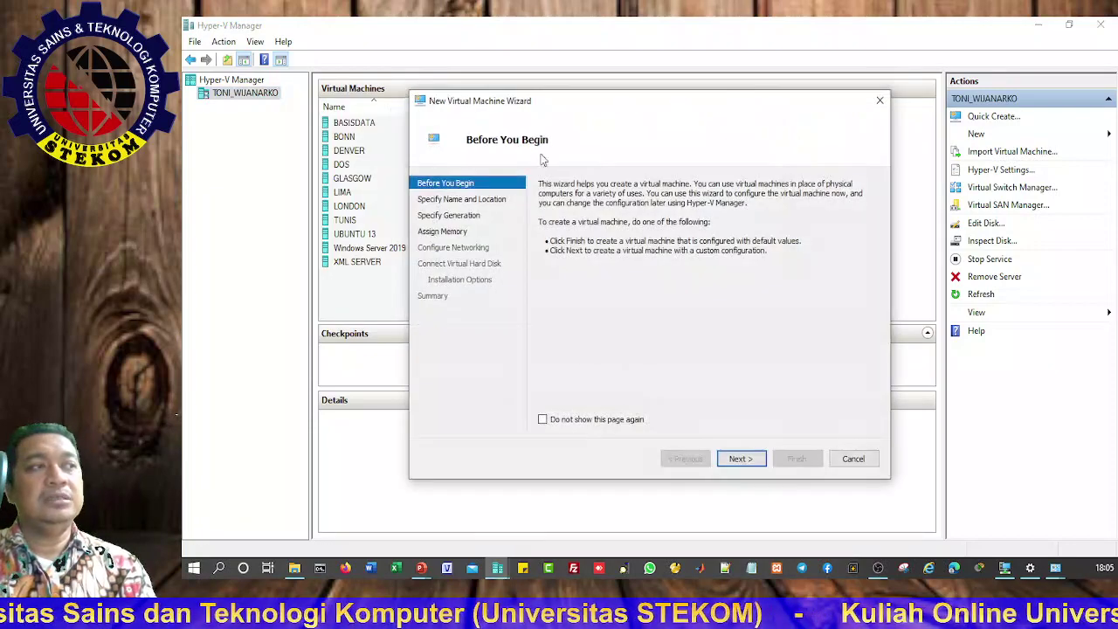
Name the new virtual machine Windows XP and keep the default storage location
click(742, 460)
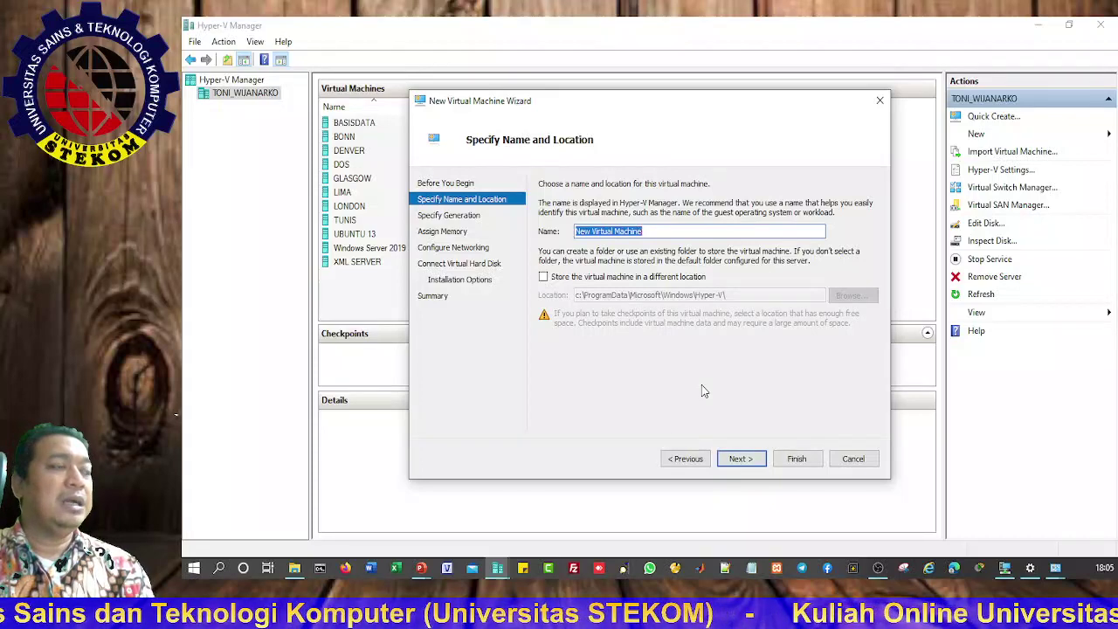
click(743, 459)
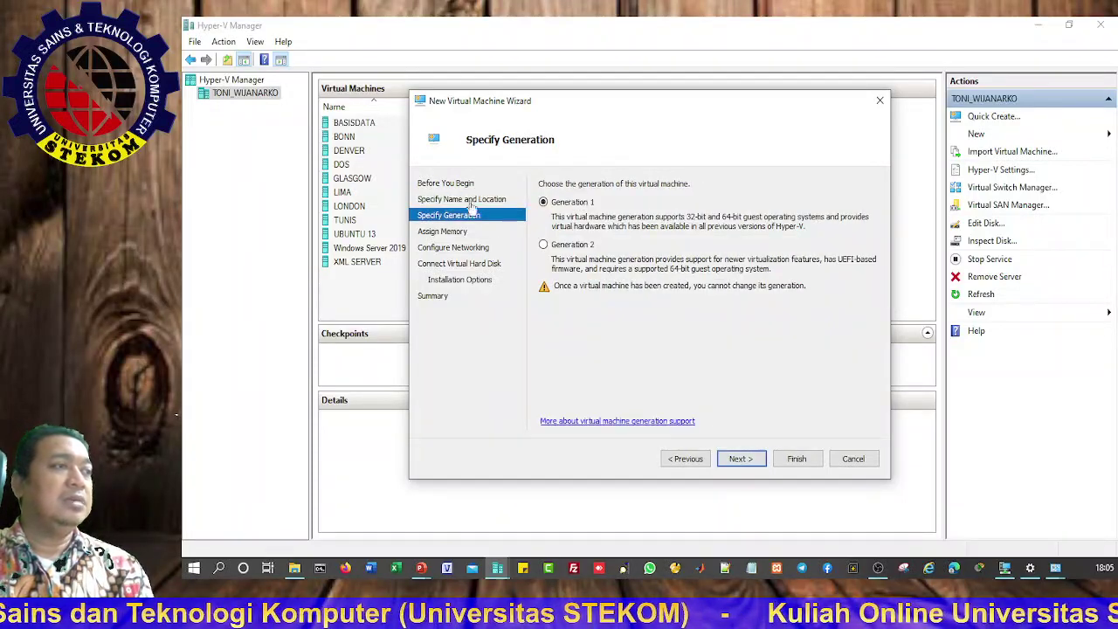
click(688, 460)
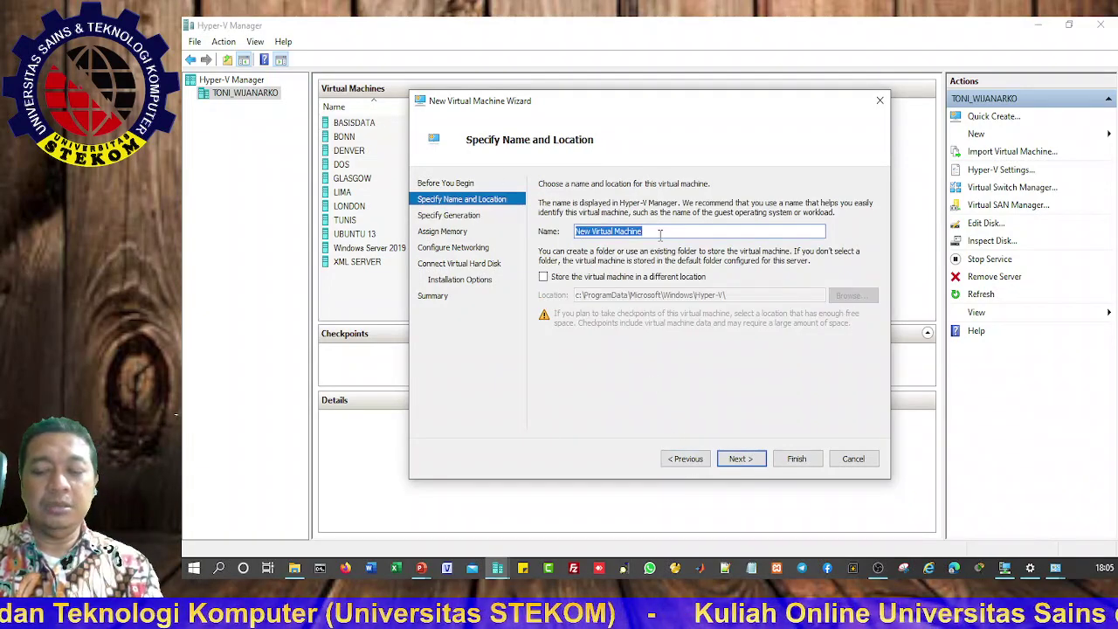
text(Window)
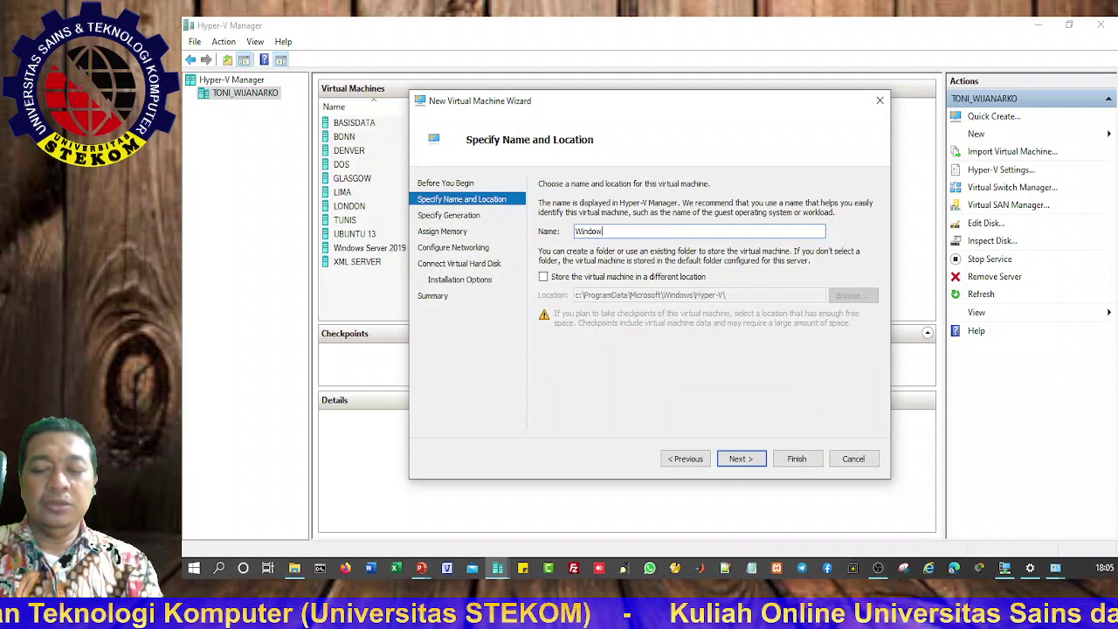
text(s XP)
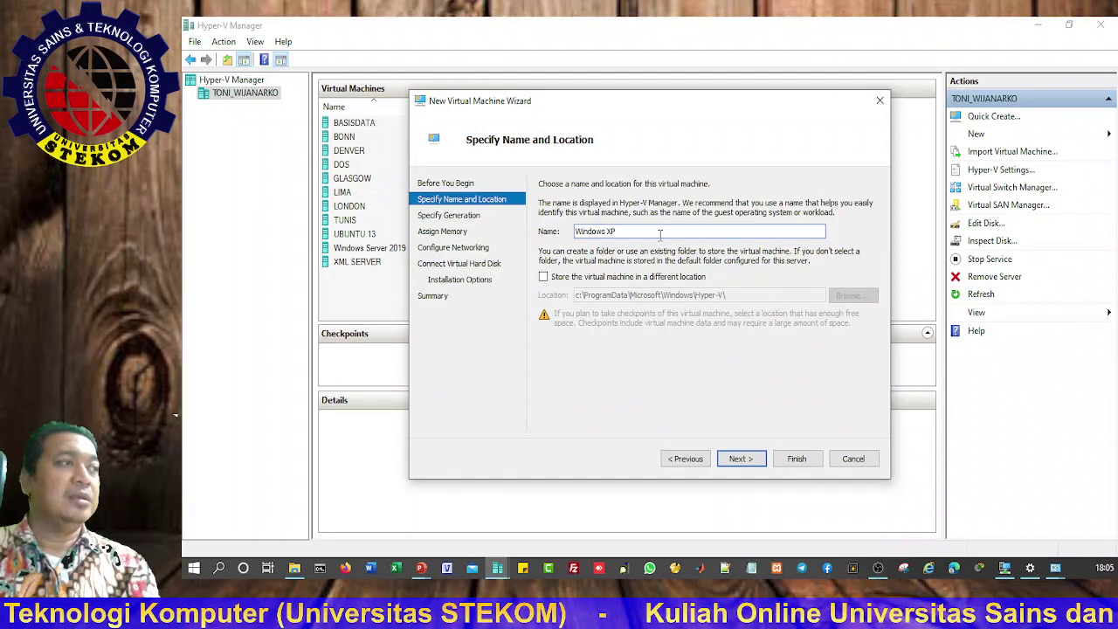
click(738, 460)
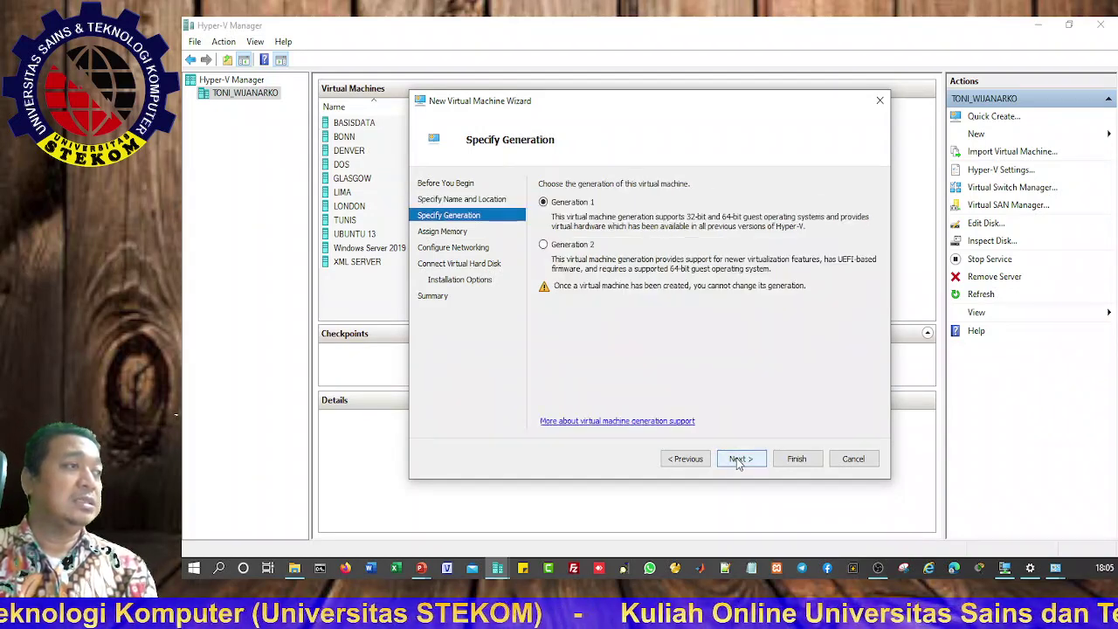
Accept Generation 1 and 1024 MB of startup memory with Dynamic Memory, and connect the network adapter to Default Switch
click(740, 460)
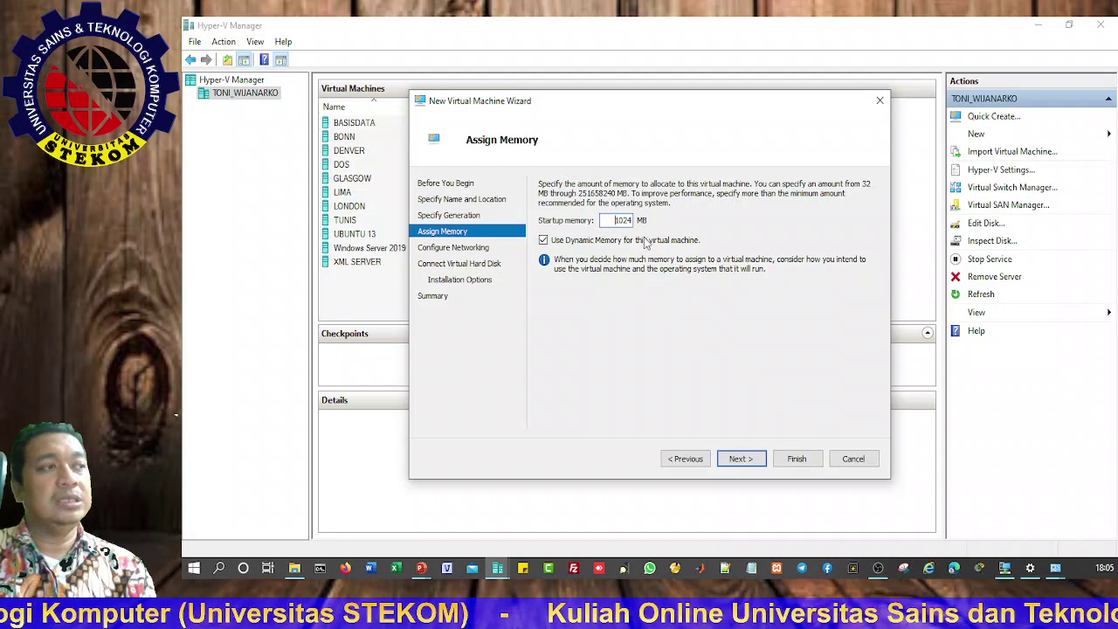
click(740, 460)
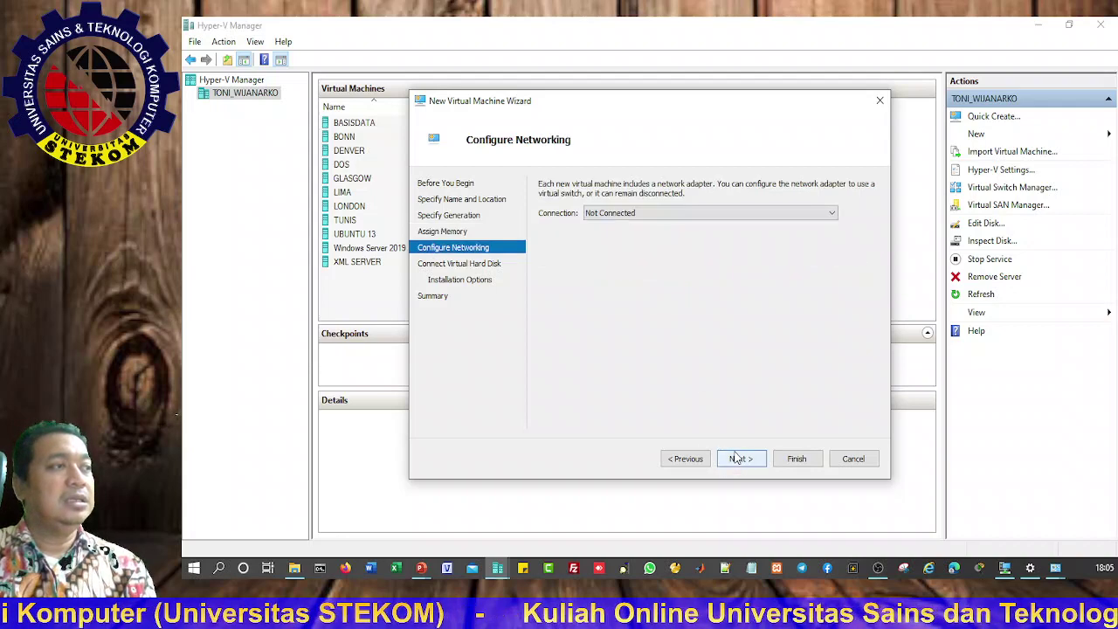
click(603, 213)
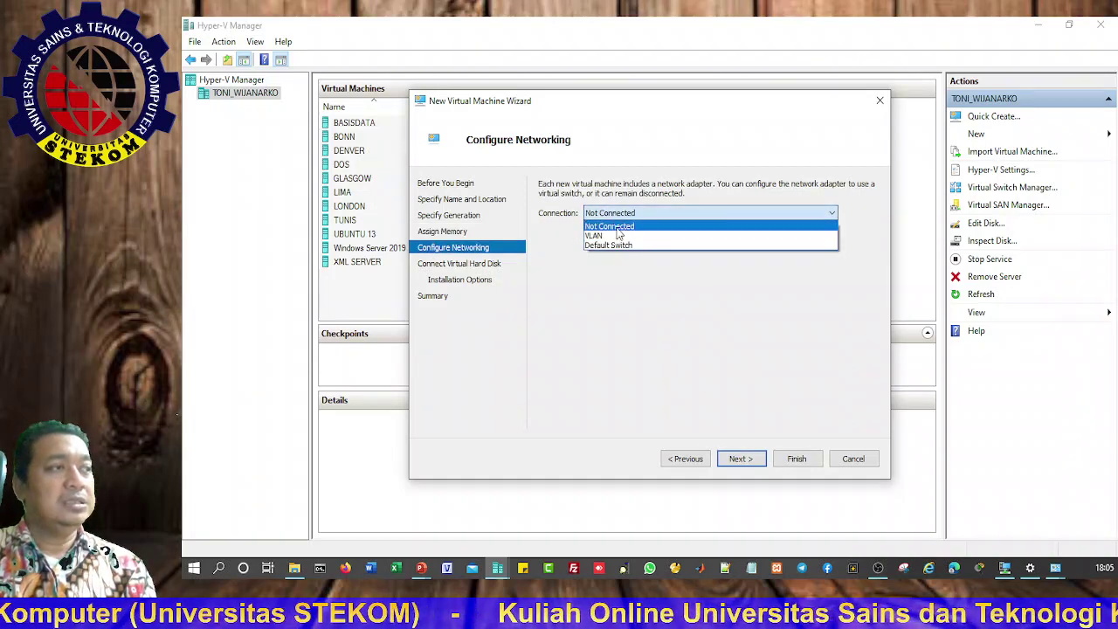
click(604, 246)
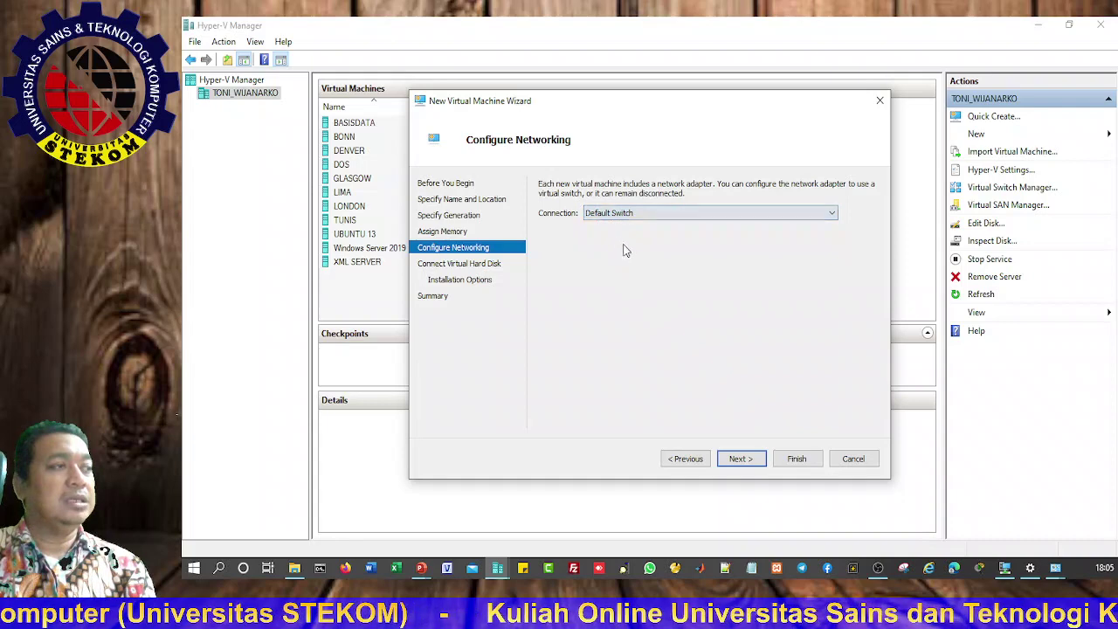
click(740, 460)
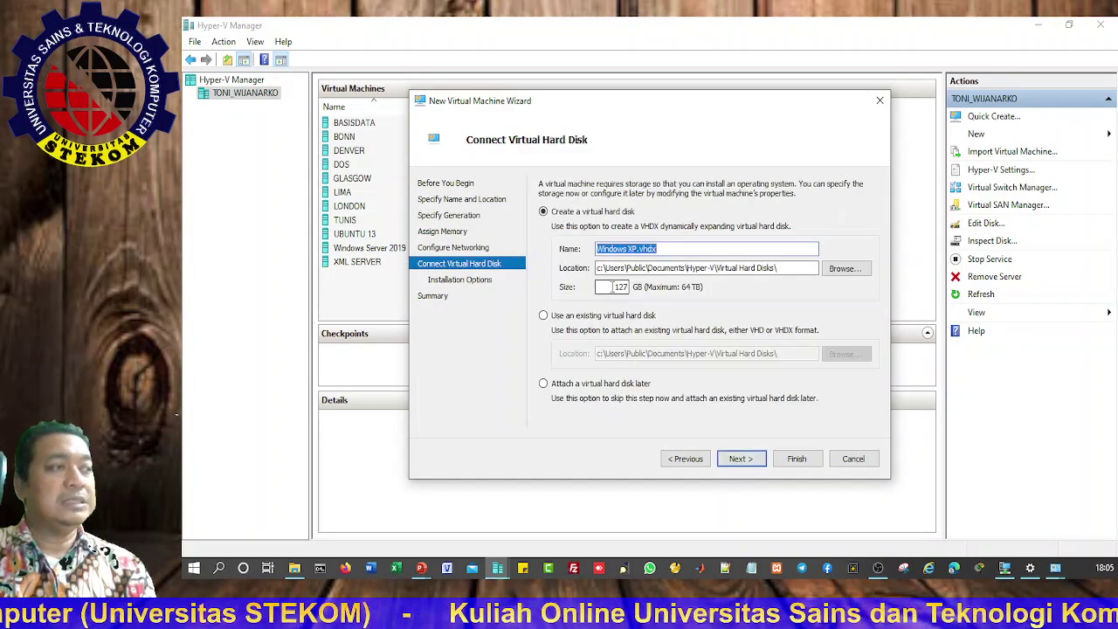
Set the new virtual hard disk size to 10 GB, leave the operating system for later installation and create the Windows XP virtual machine
drag(613, 286, 637, 288)
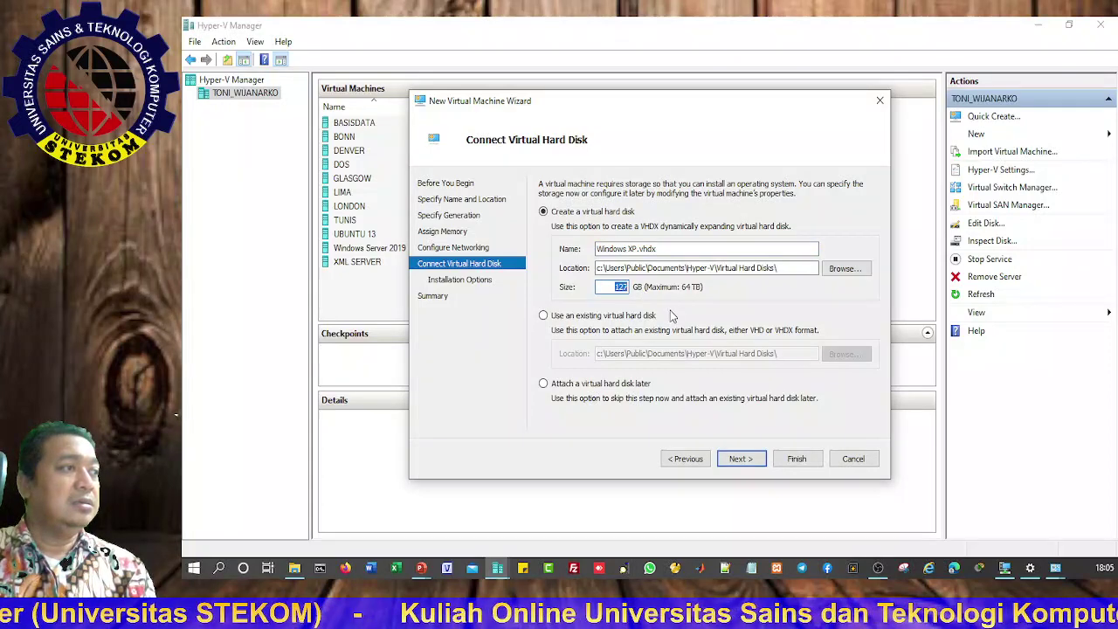
text(10)
click(742, 460)
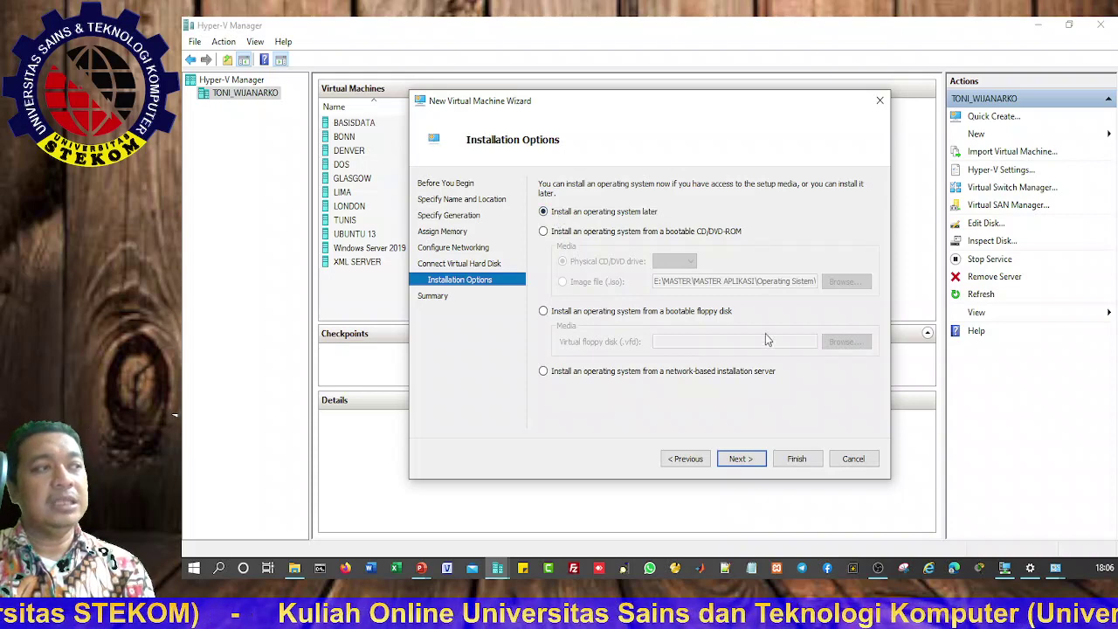
click(740, 460)
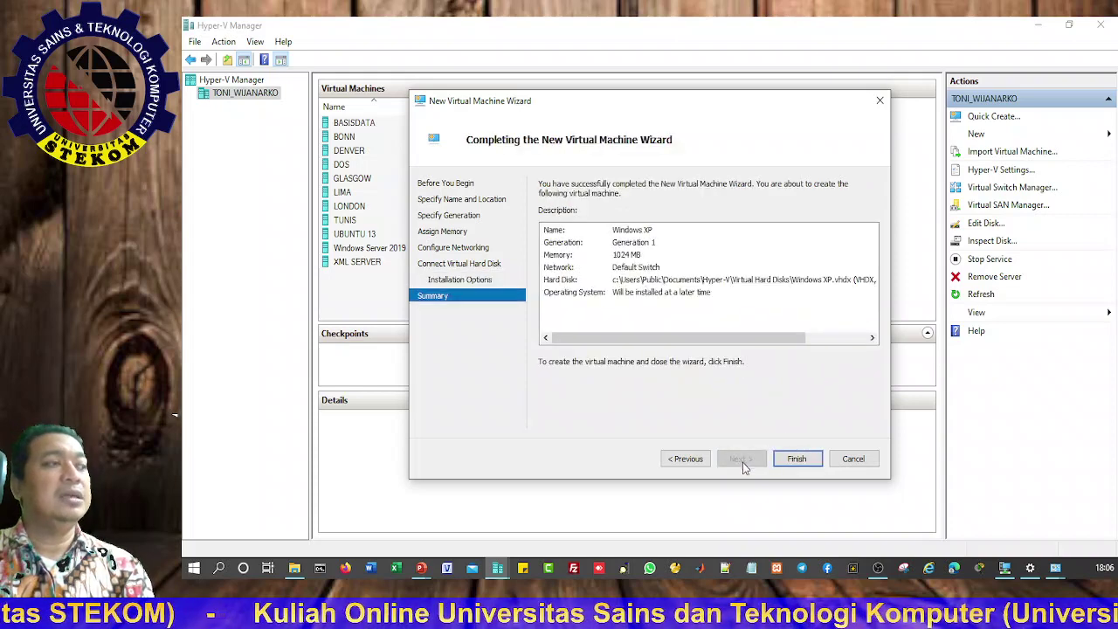
click(787, 463)
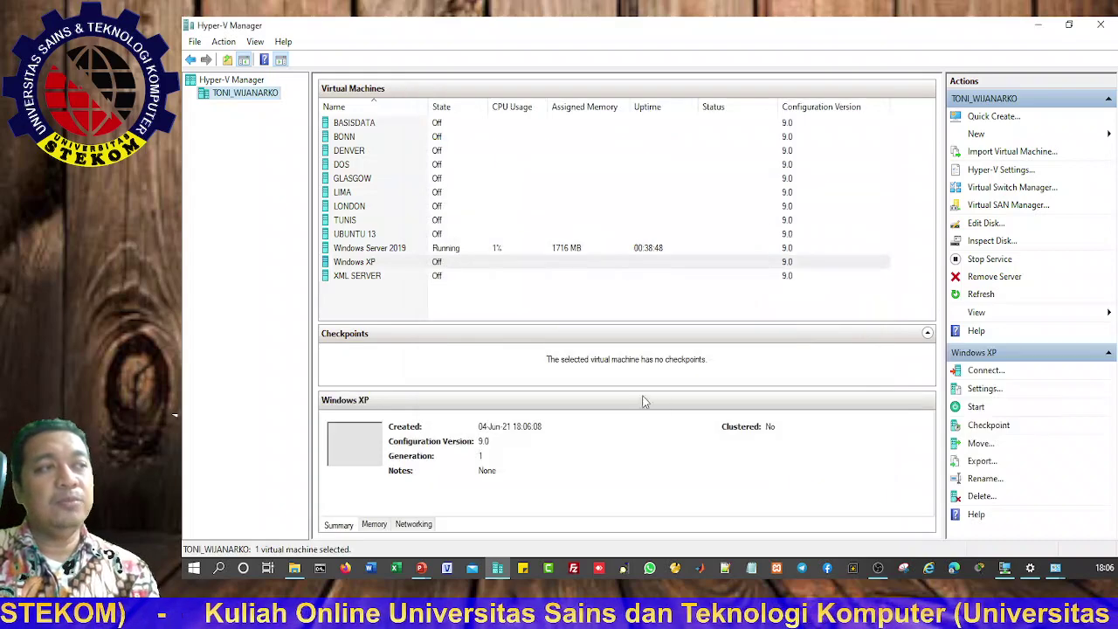
Connect to the Windows XP virtual machine and start it
click(355, 264)
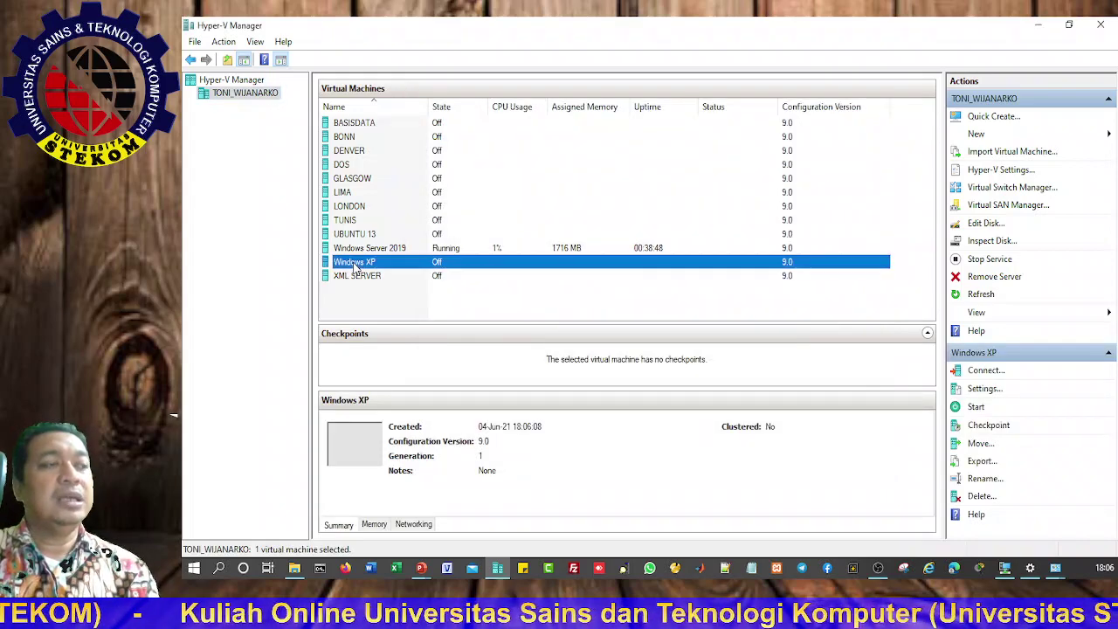
double_click(356, 265)
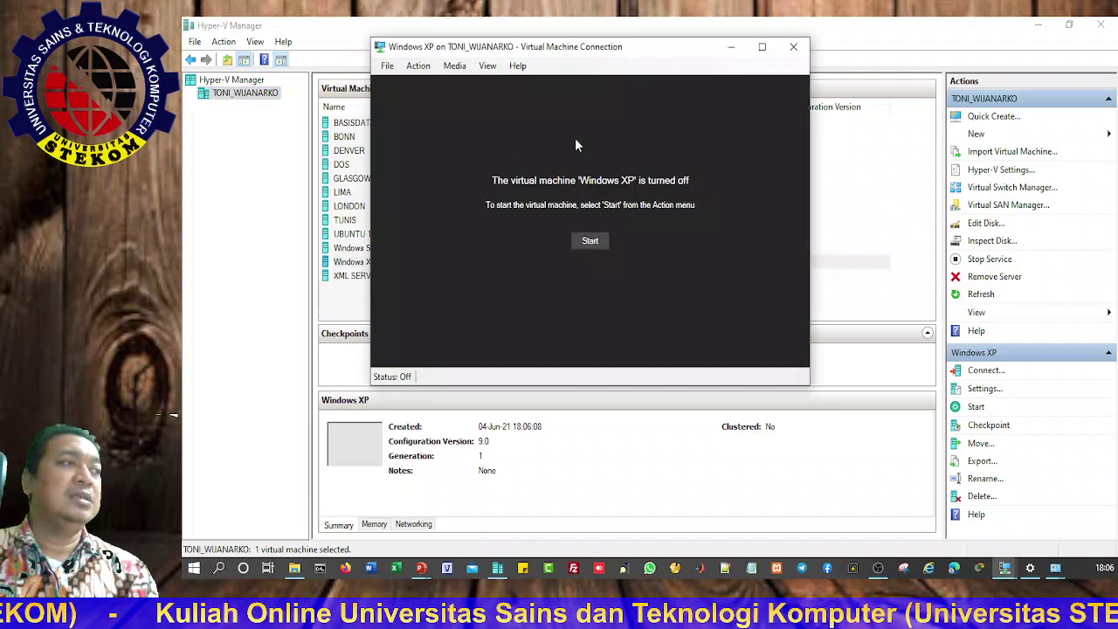
click(582, 241)
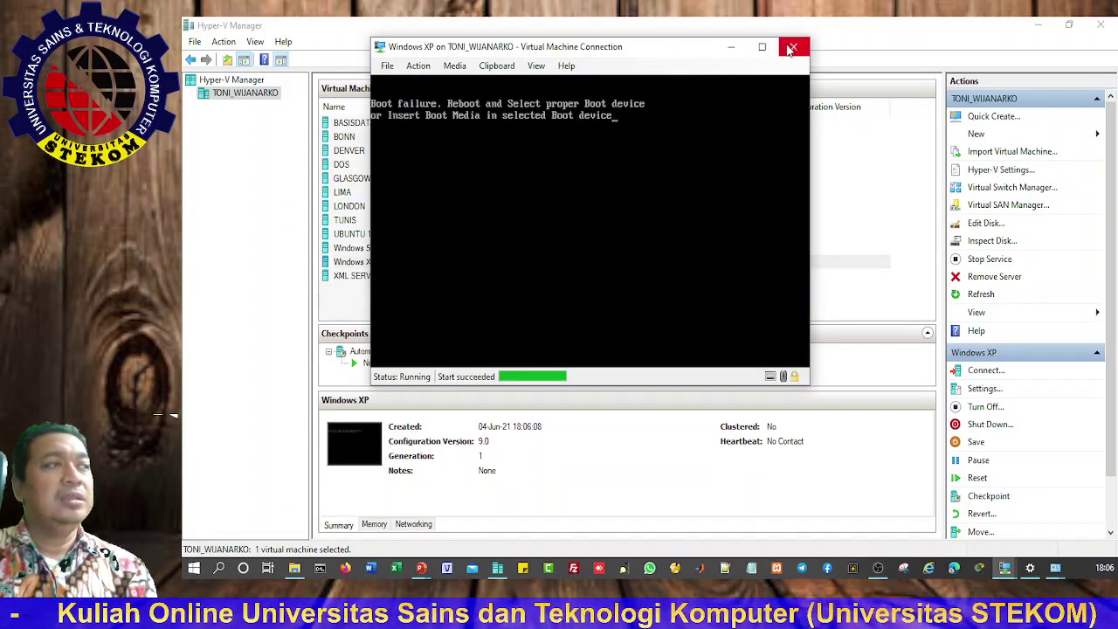
Open the running Windows XP machine's settings and examine its BIOS, security, memory, processor, IDE controller and hard drive pages
click(387, 67)
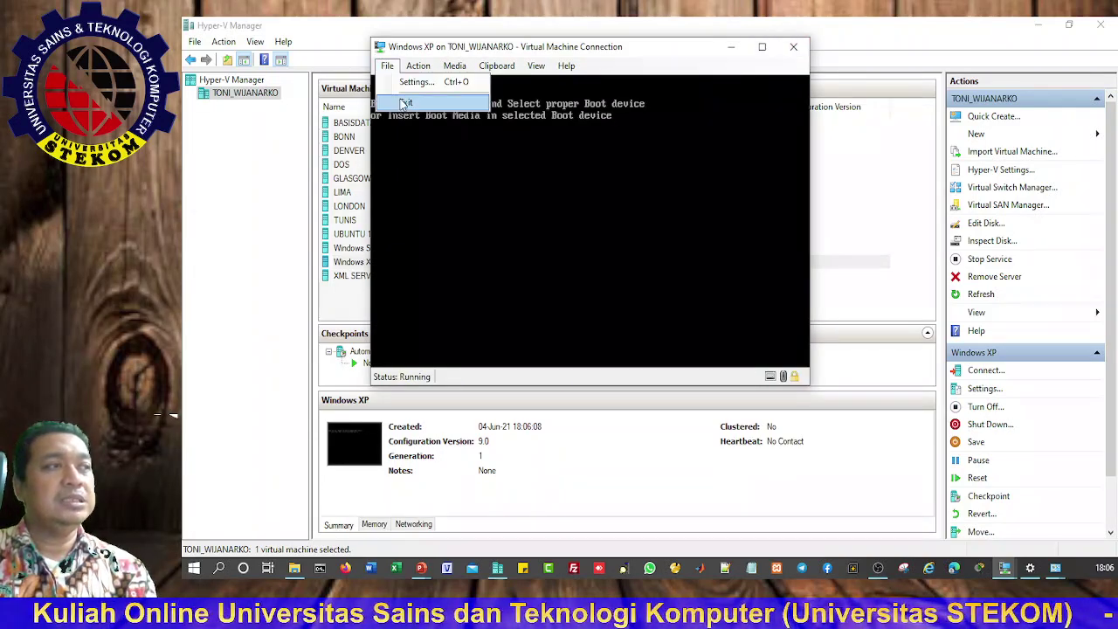
click(403, 84)
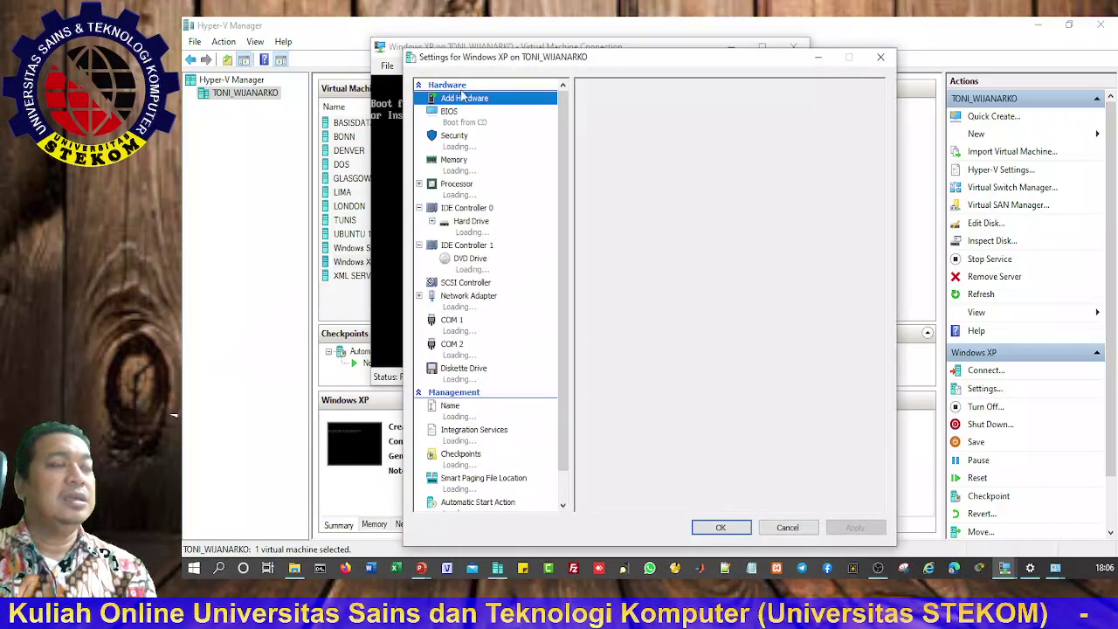
click(459, 125)
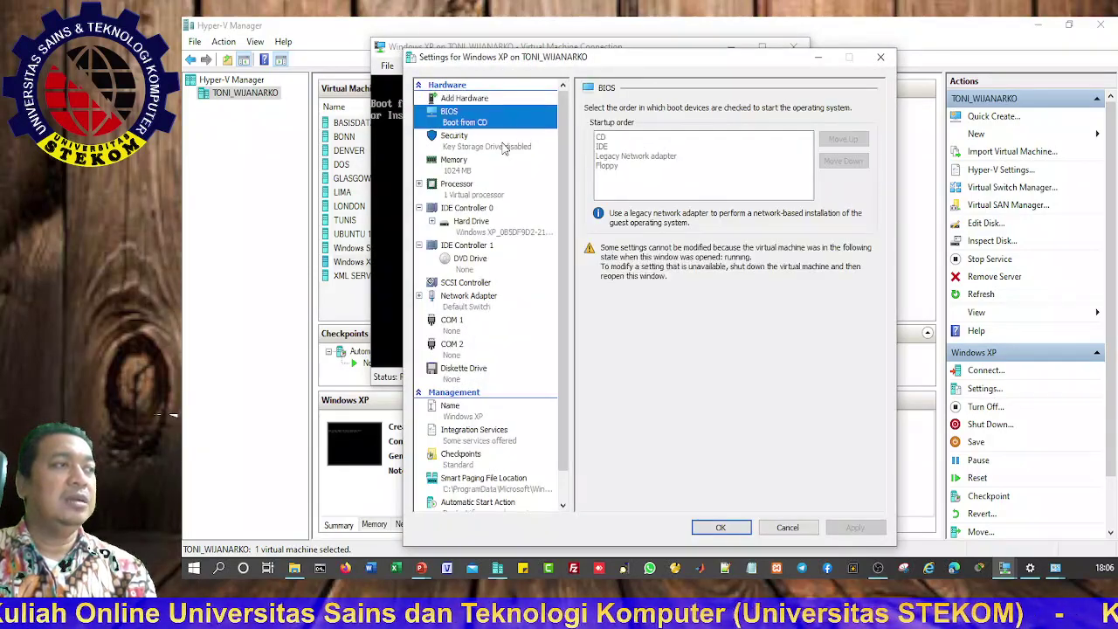
click(461, 148)
click(464, 173)
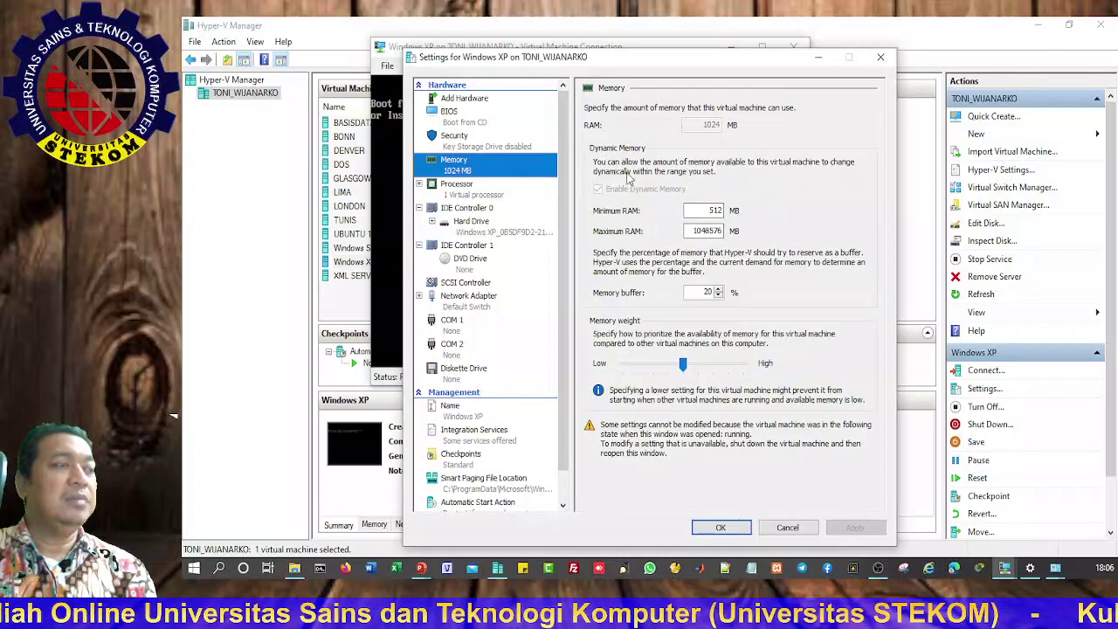
click(470, 193)
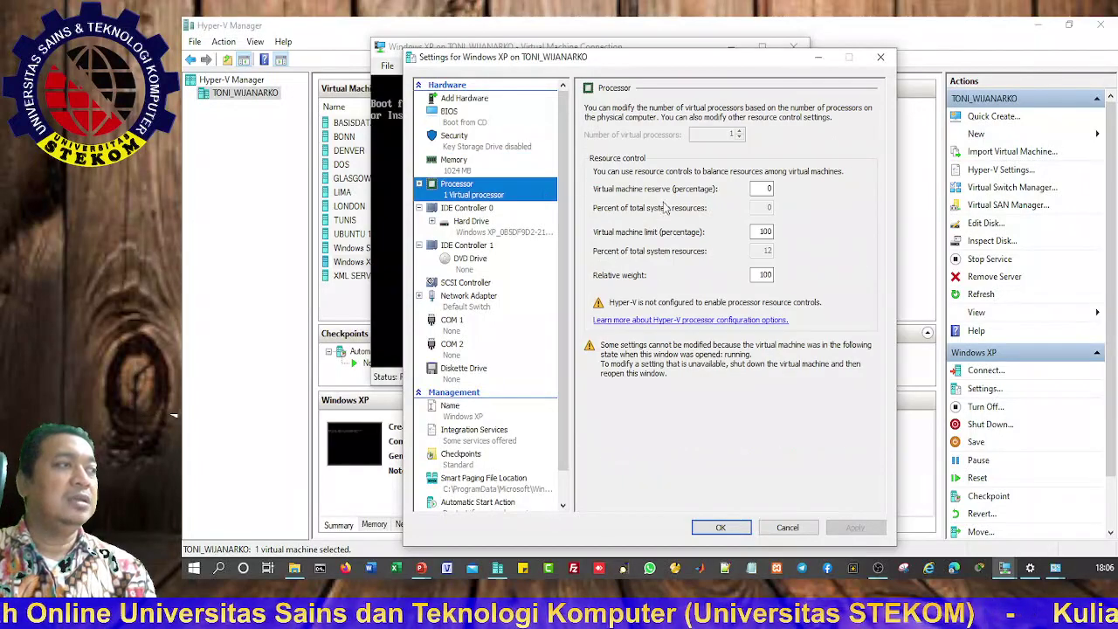
click(473, 211)
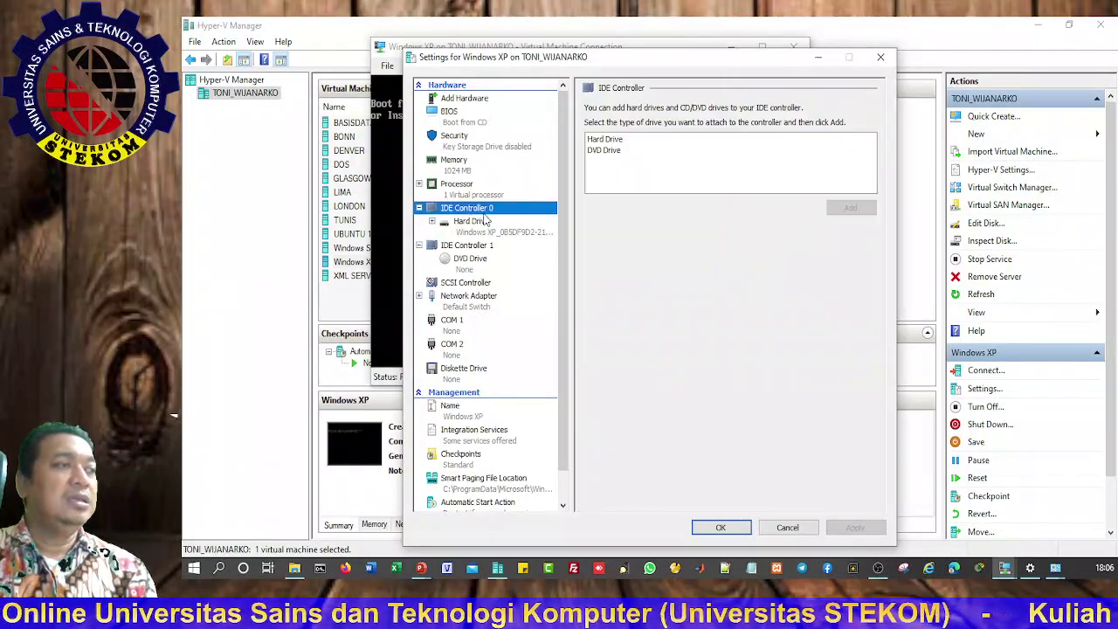
click(473, 223)
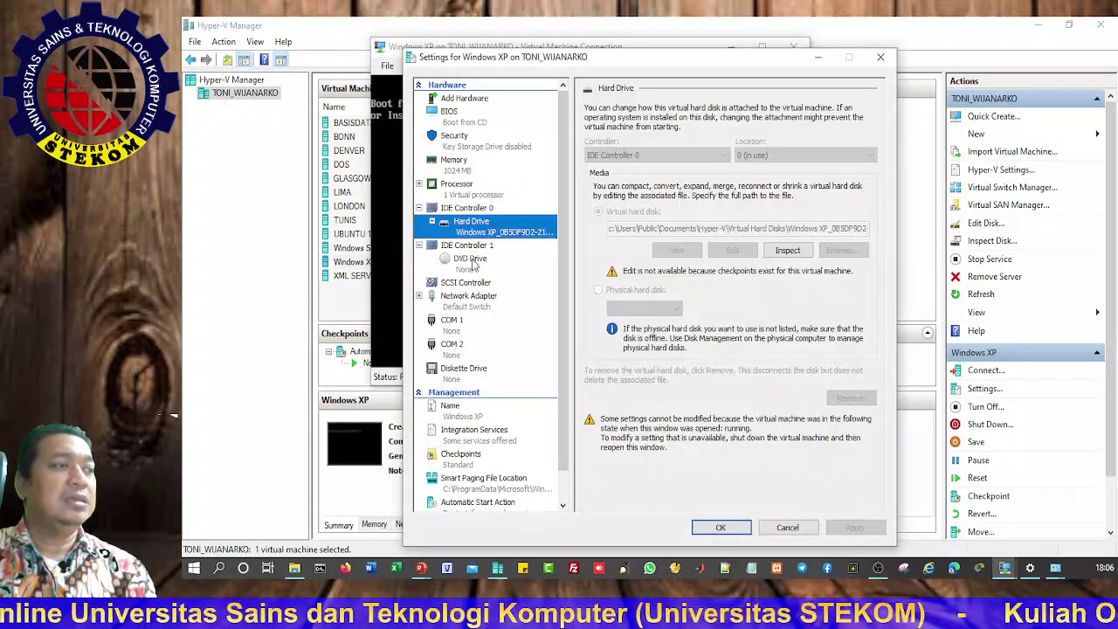
scroll(474, 350, down, 1)
scroll(472, 354, up, 1)
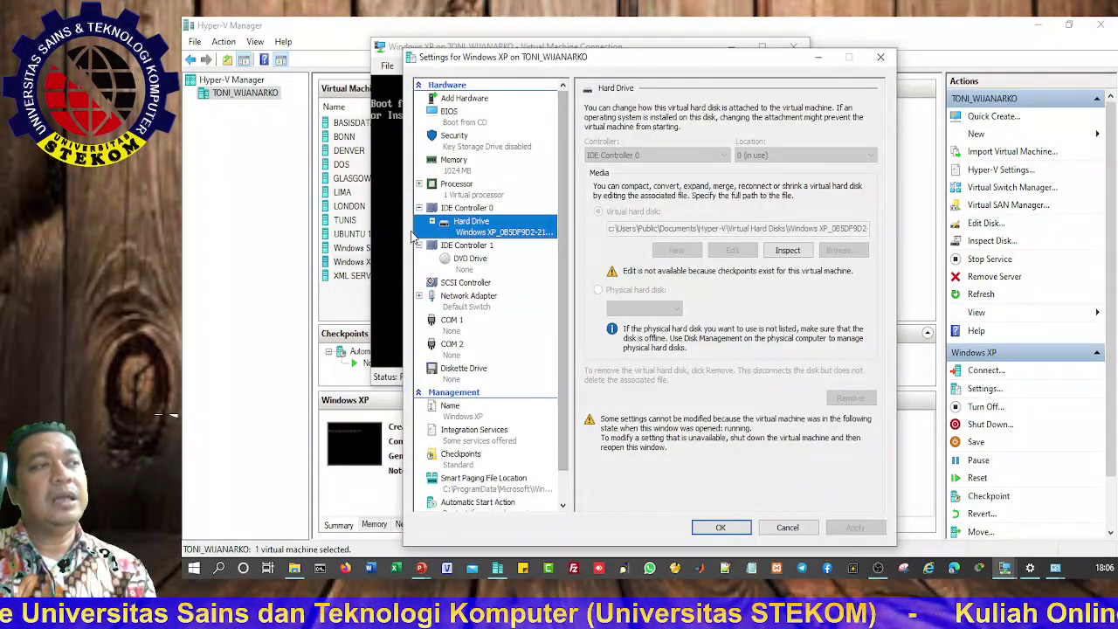
click(471, 151)
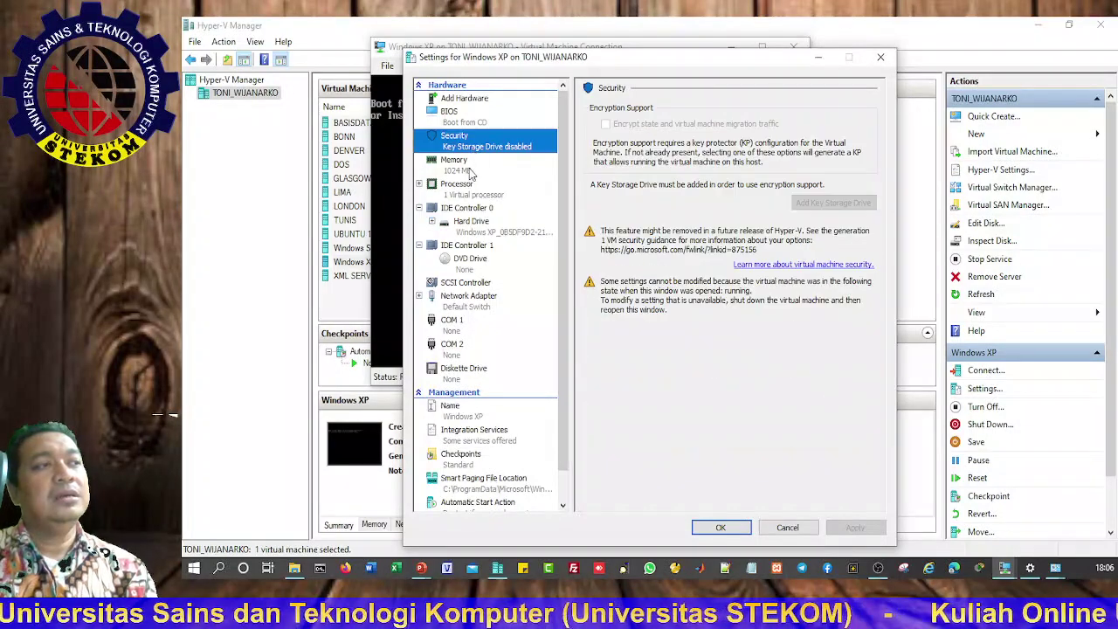
click(464, 170)
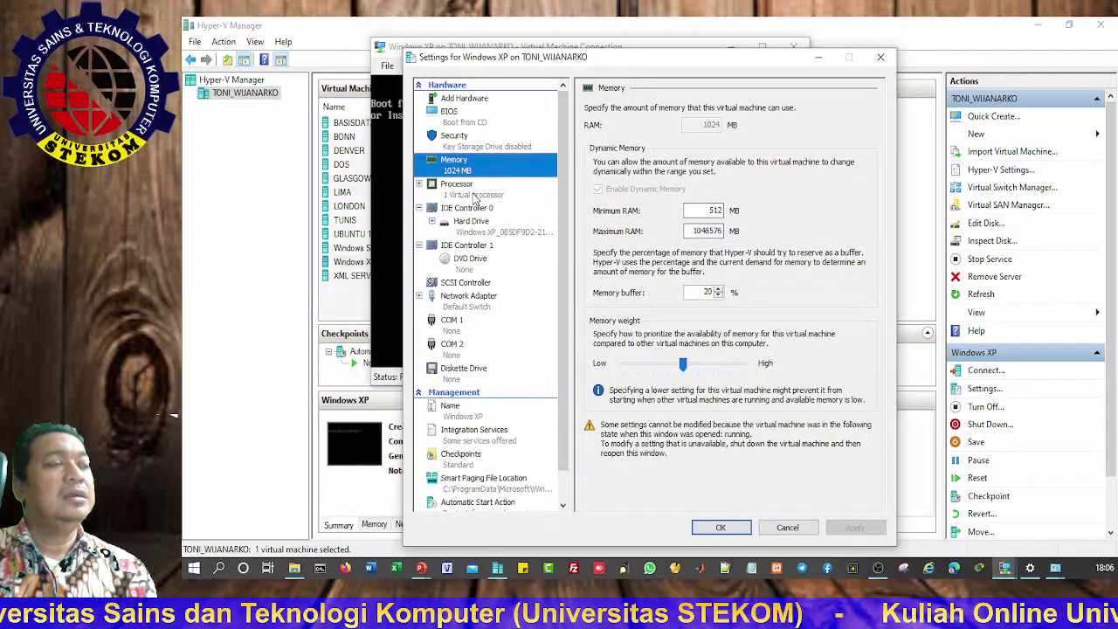
Cancel the settings, close the Windows XP connection window and turn off the Windows XP virtual machine
click(787, 527)
click(793, 49)
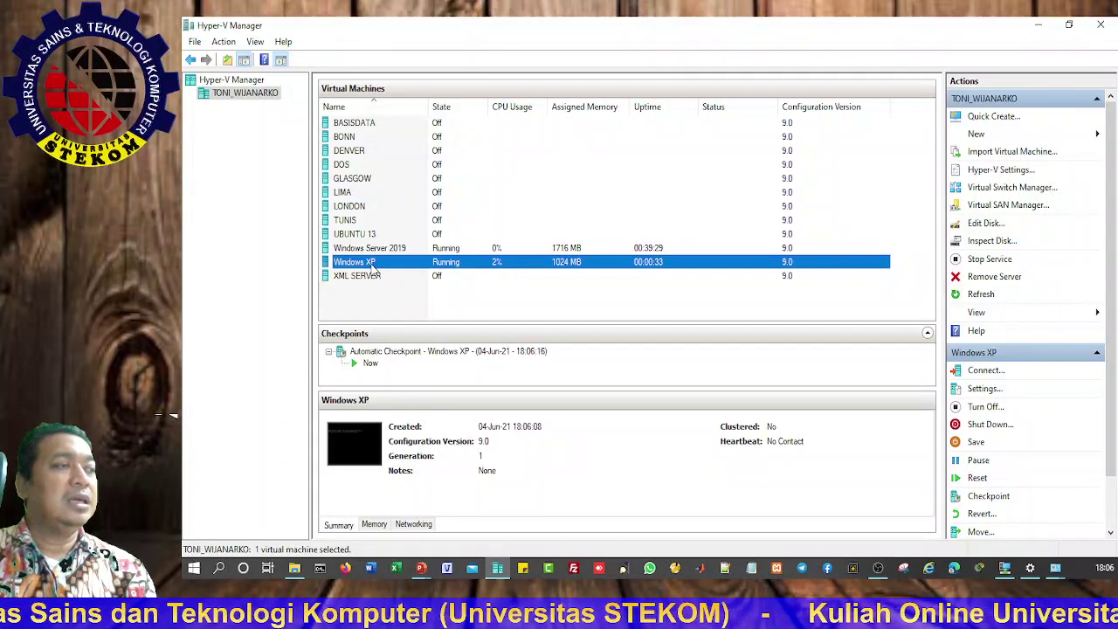
right_click(370, 267)
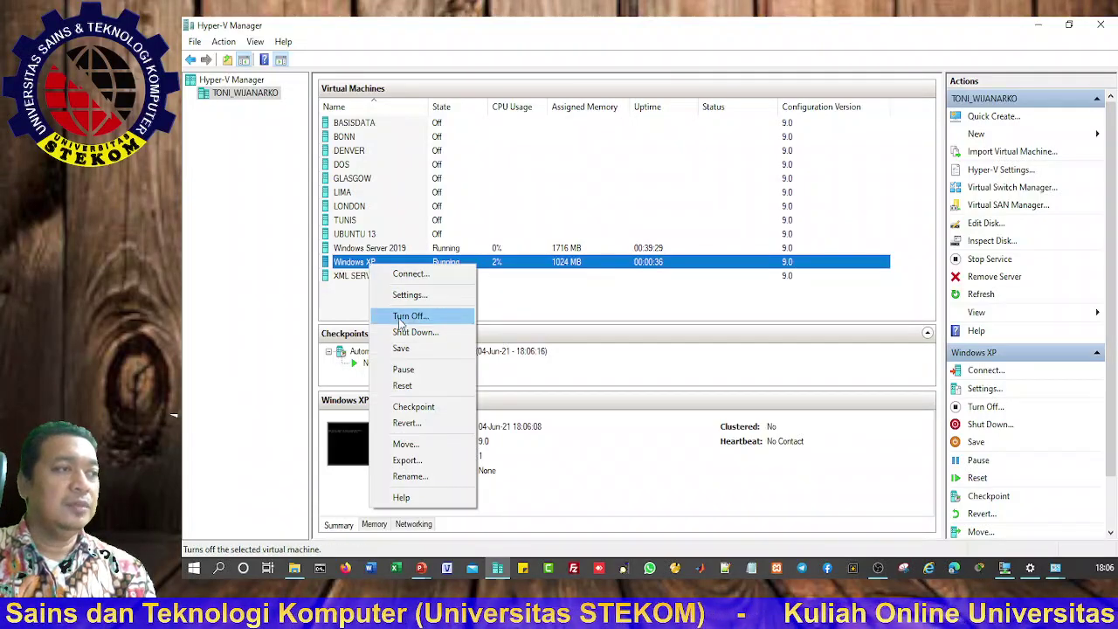
click(409, 316)
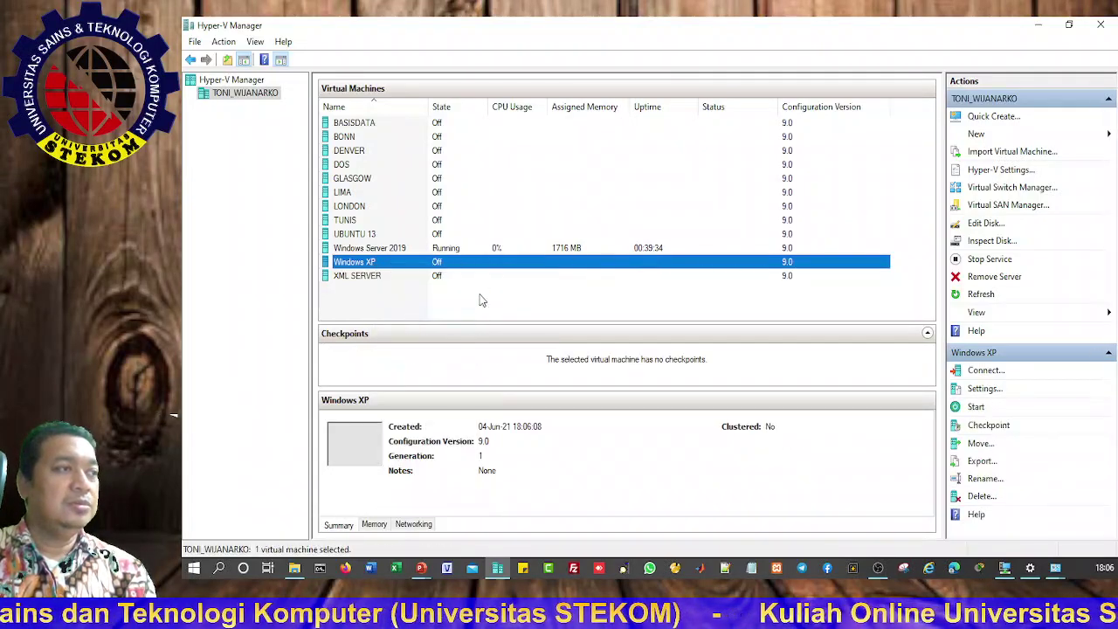
Reopen the settings of the stopped Windows XP machine, examine its RAM and virtual processor options, and cancel without changes
right_click(365, 267)
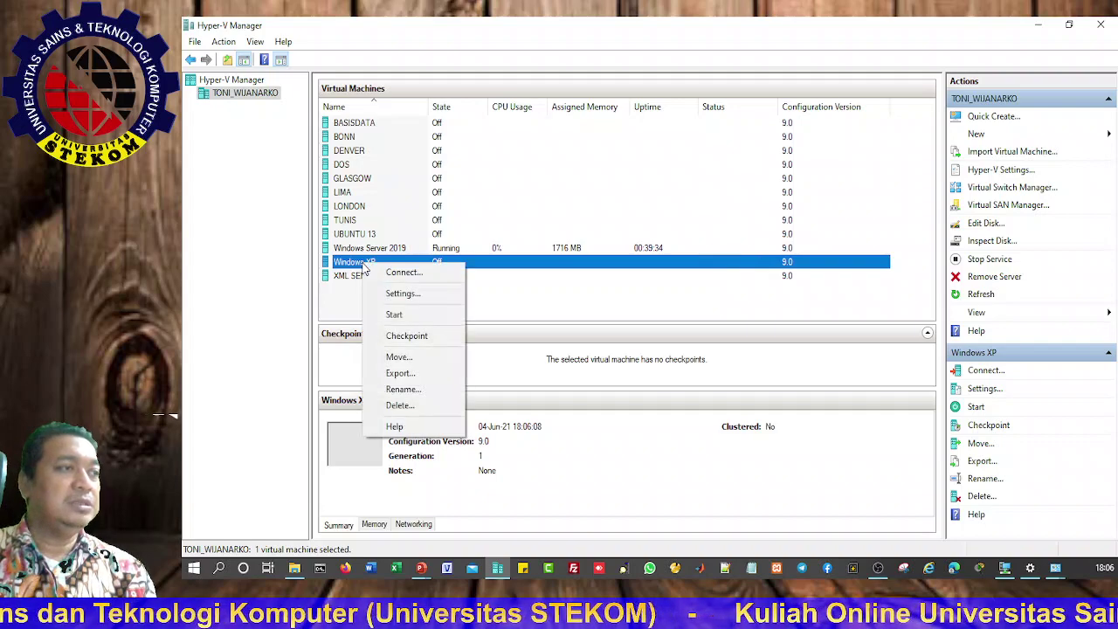
click(392, 294)
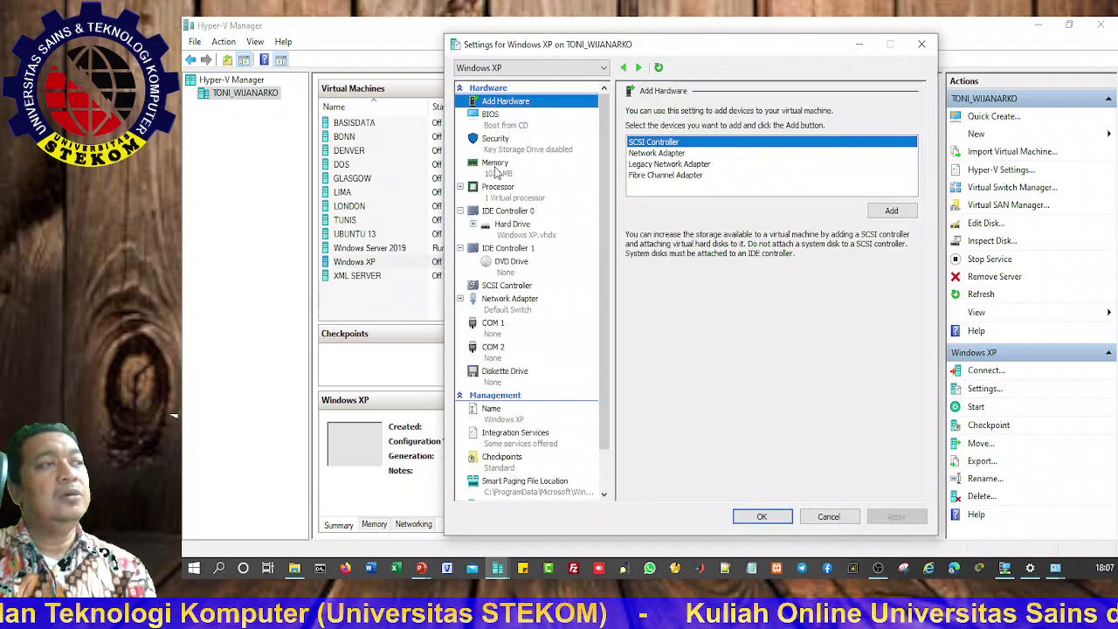
click(497, 171)
double_click(753, 128)
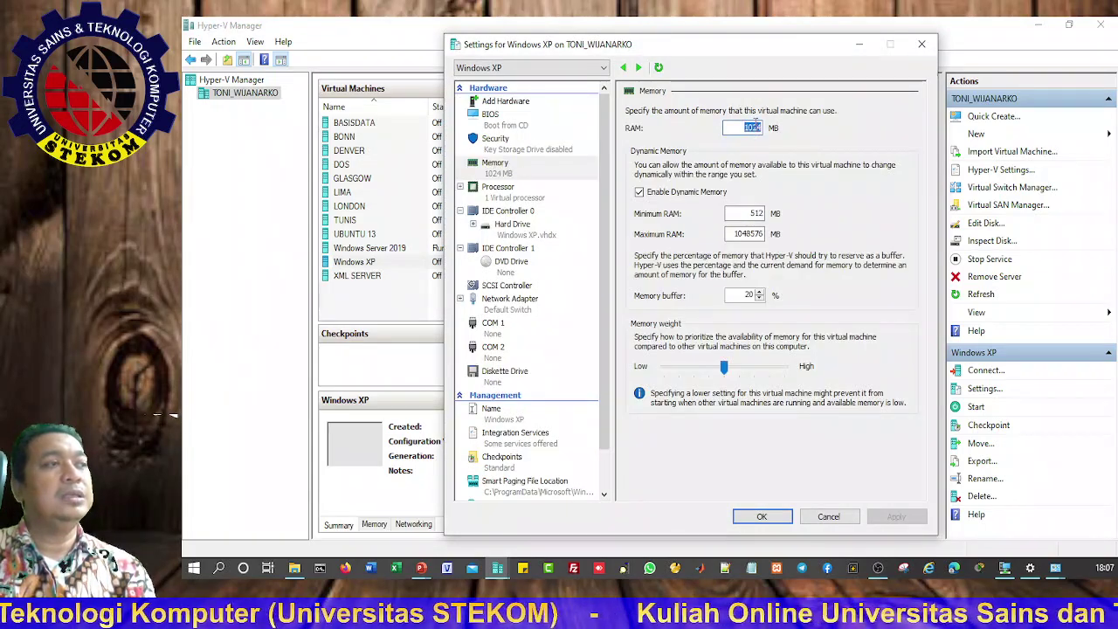
click(511, 197)
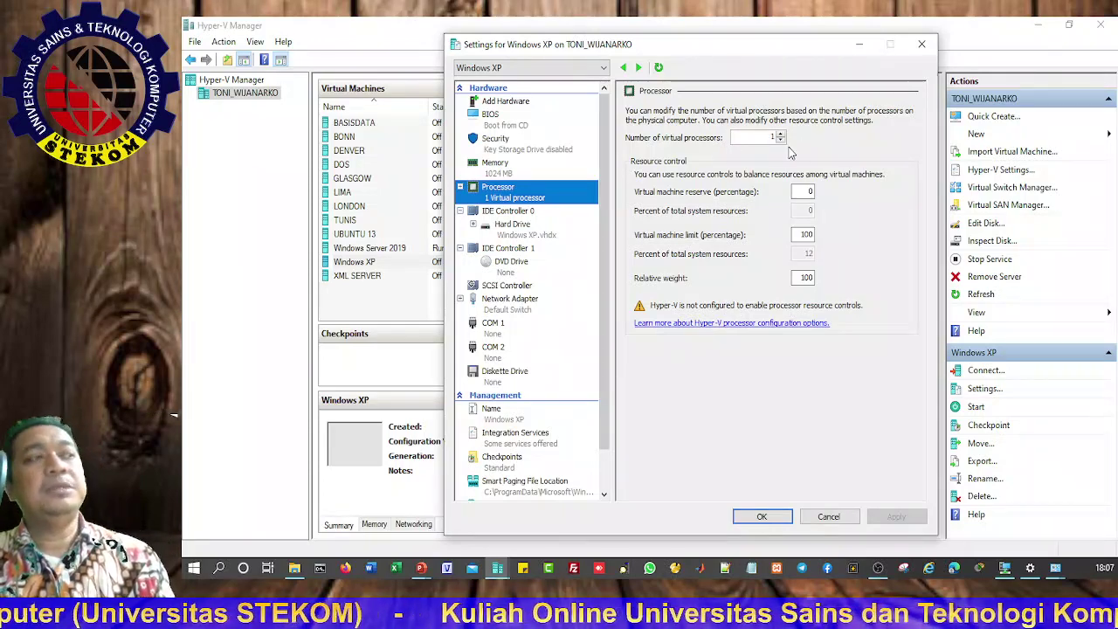
click(828, 517)
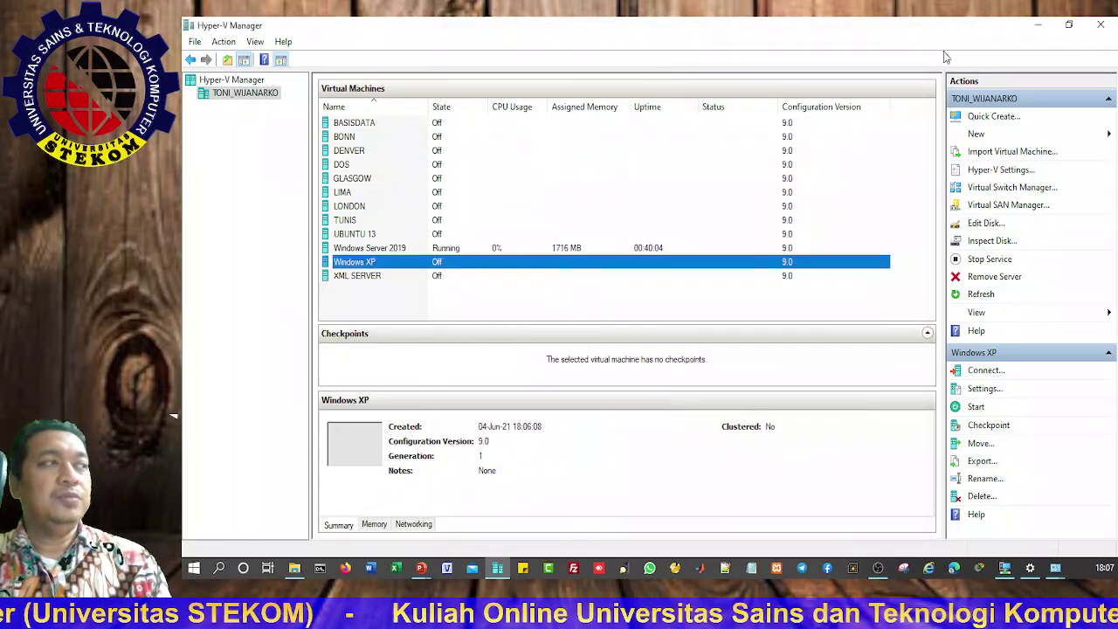
Minimize Hyper-V Manager, shut down the Windows Server 2019 guest with the reason Other (Unplanned) and close its connection window
click(1038, 30)
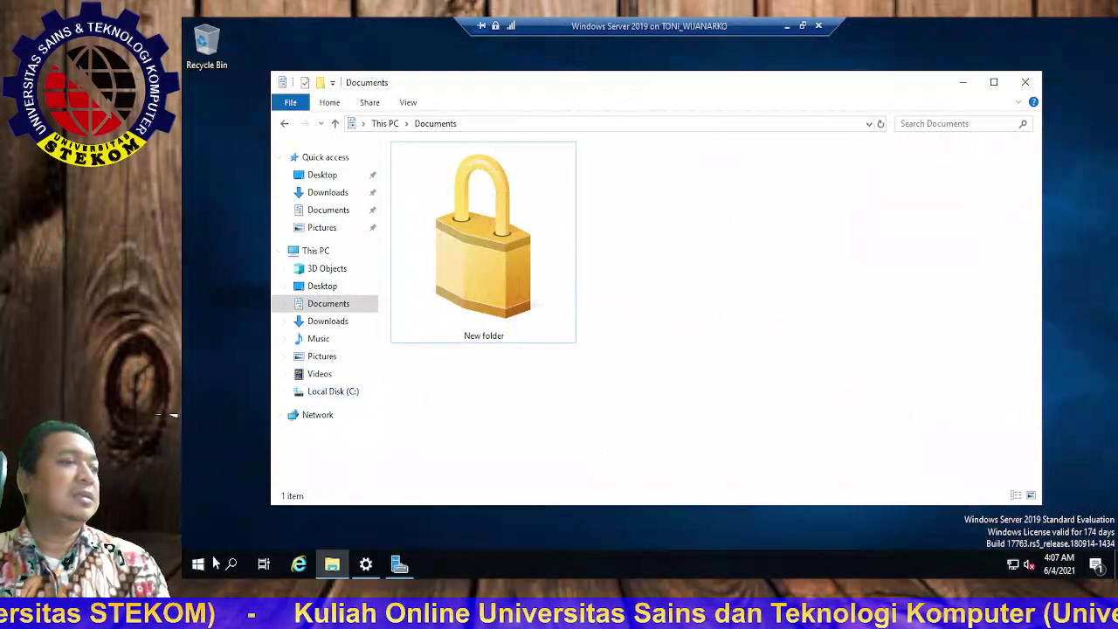
click(198, 565)
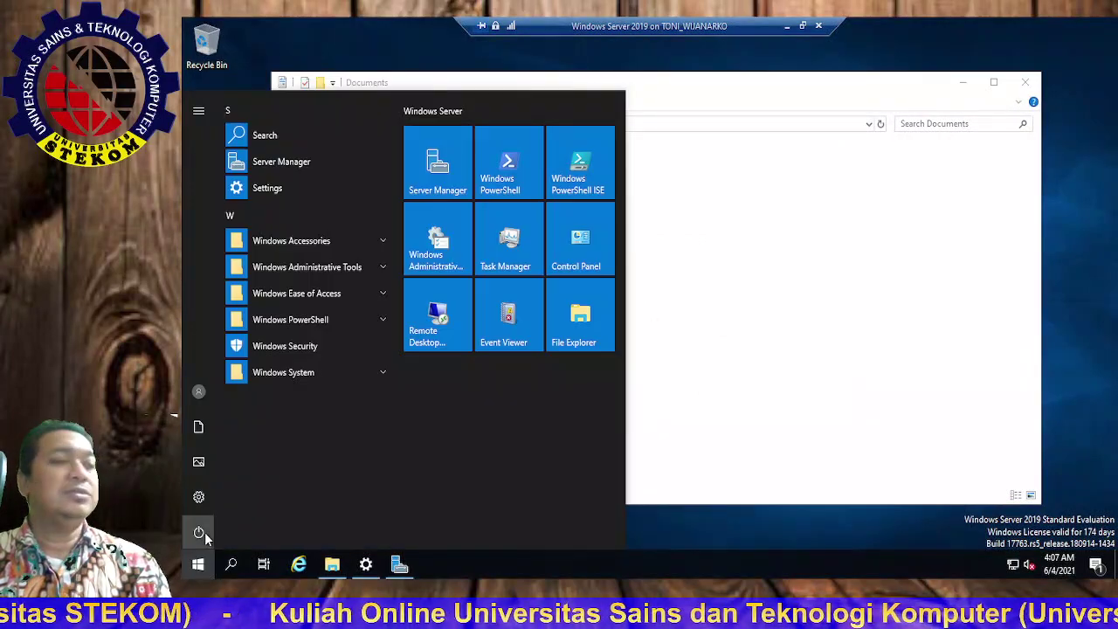
click(199, 533)
click(233, 465)
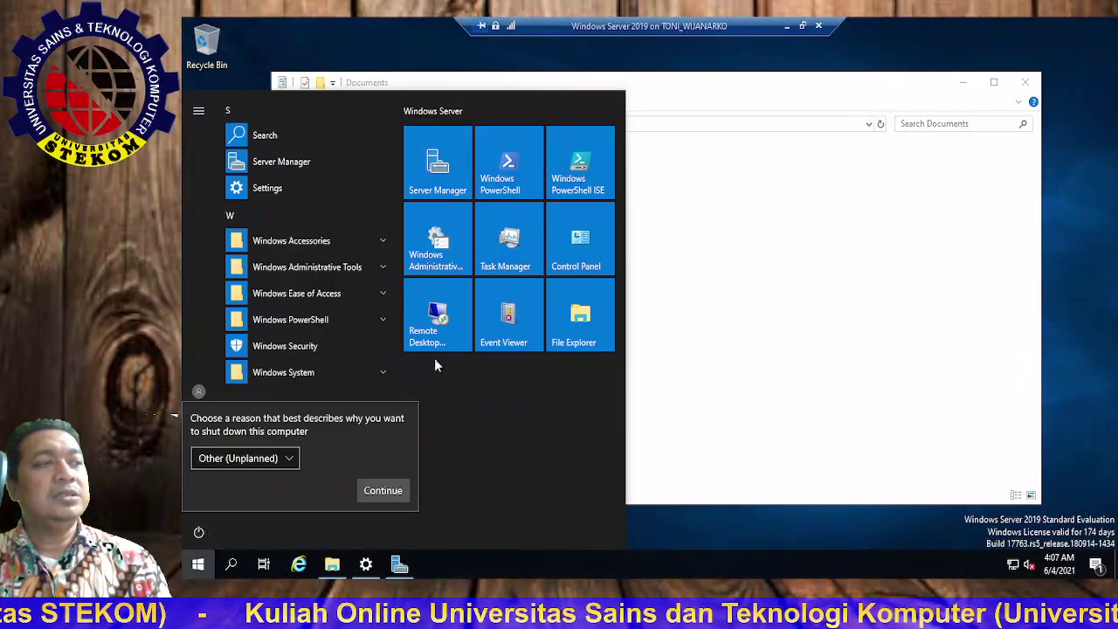
click(384, 489)
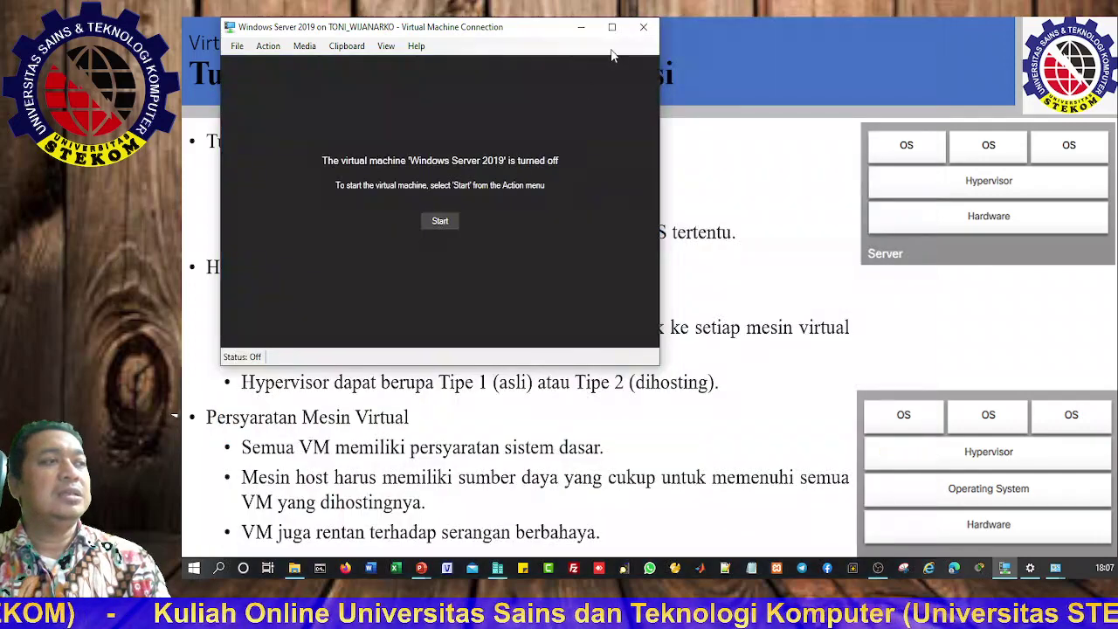
click(643, 26)
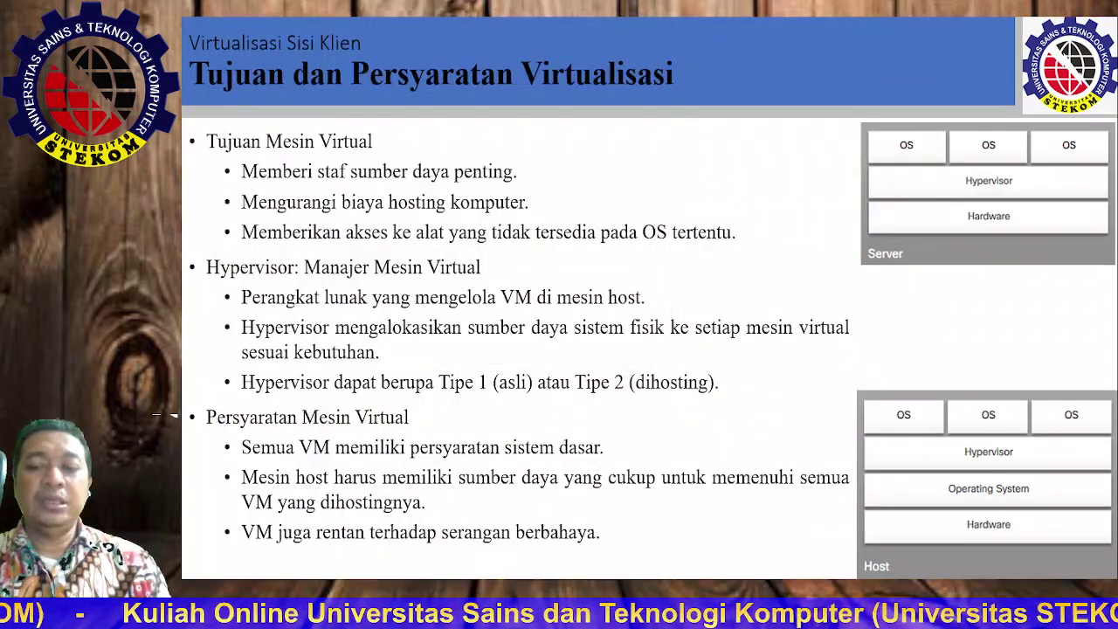
Switch to Hyper-V Manager, examine the summaries of the BASISDATA, BONN, DENVER, DOS and GLASGOW virtual machines, and return to the presentation
key(alt+Tab)
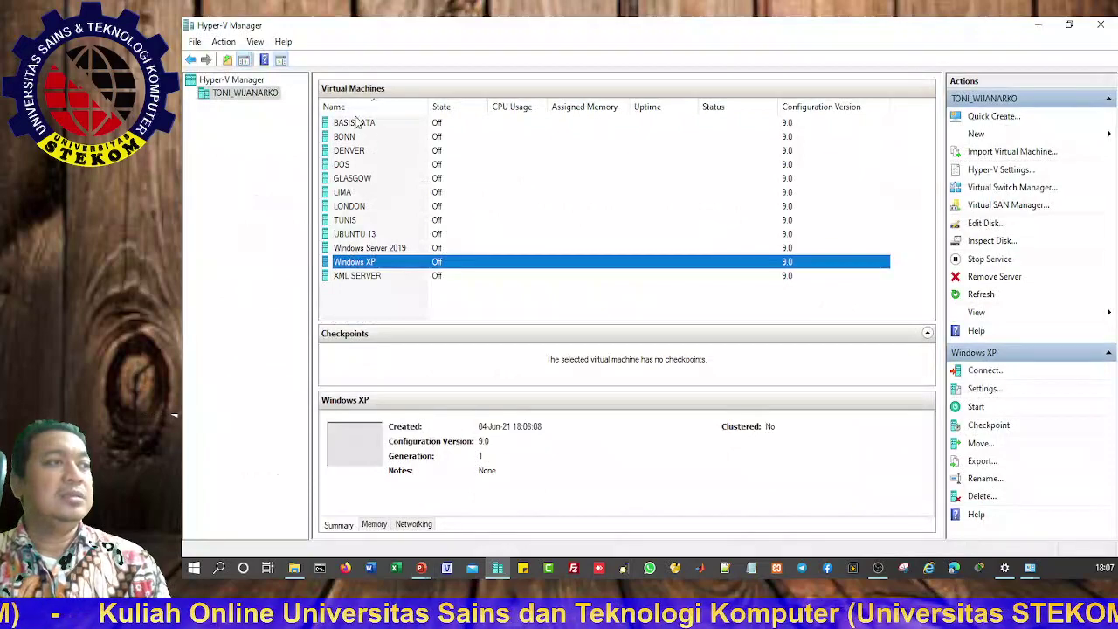
click(351, 180)
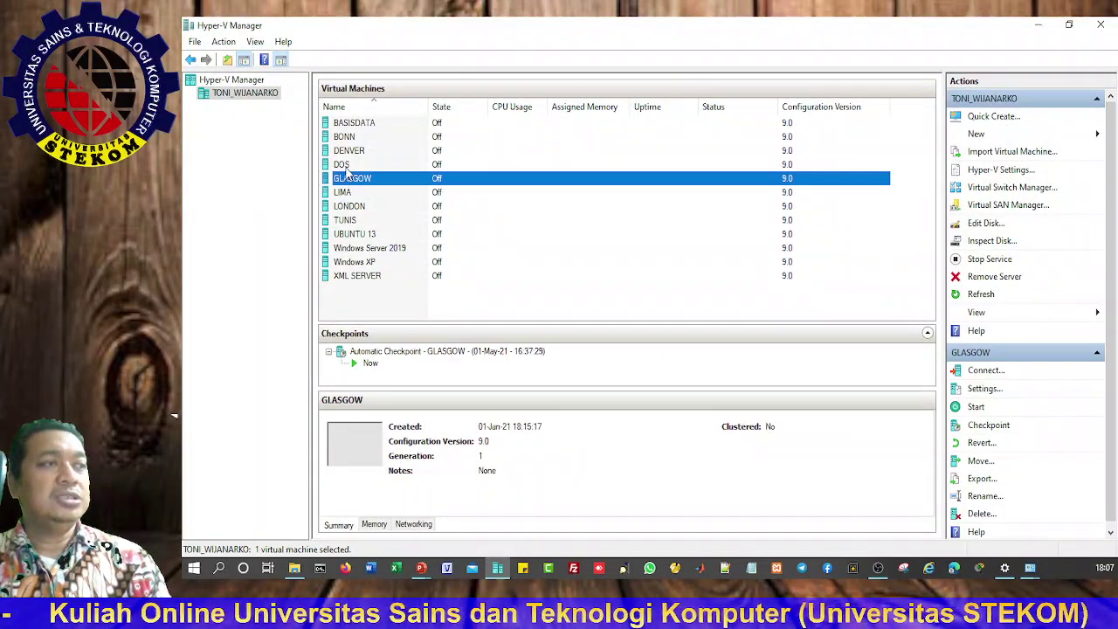
click(347, 166)
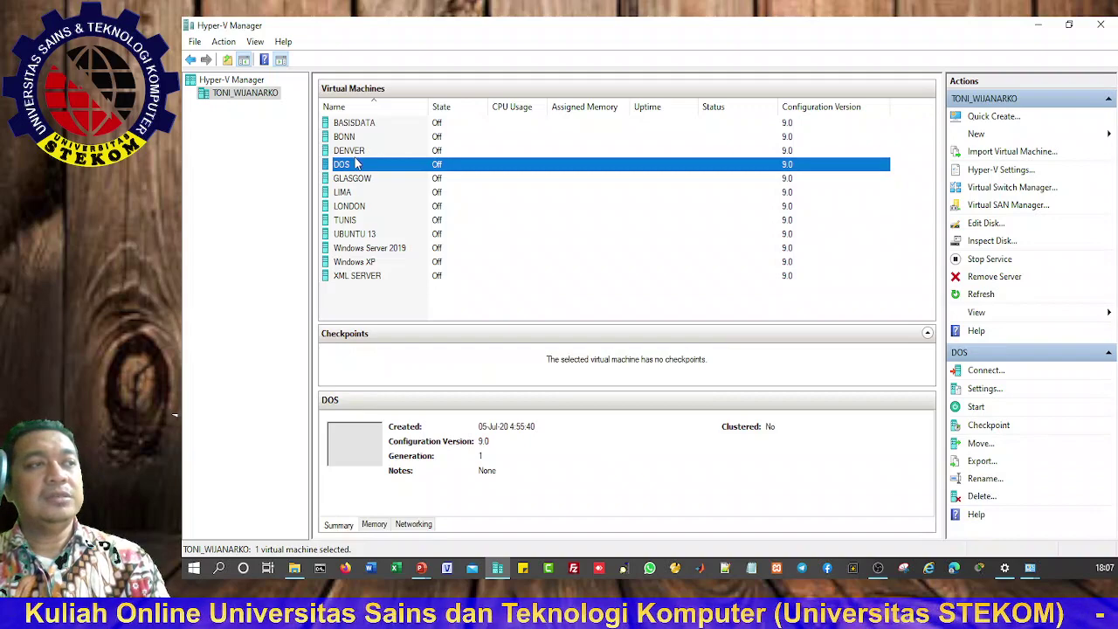
click(355, 124)
click(351, 137)
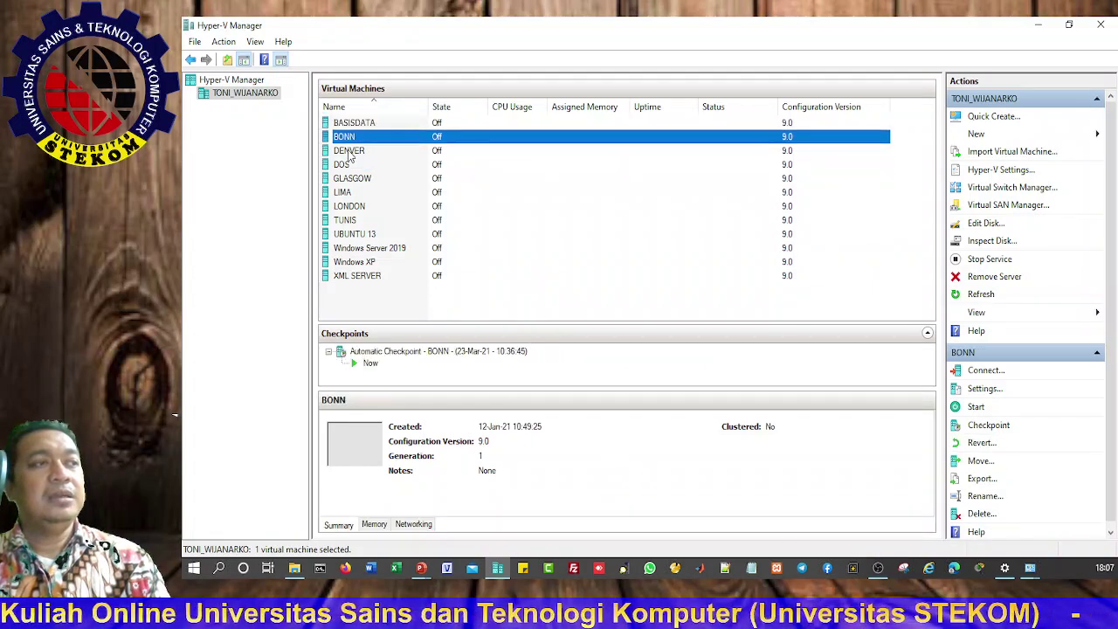
click(349, 151)
click(350, 166)
click(352, 180)
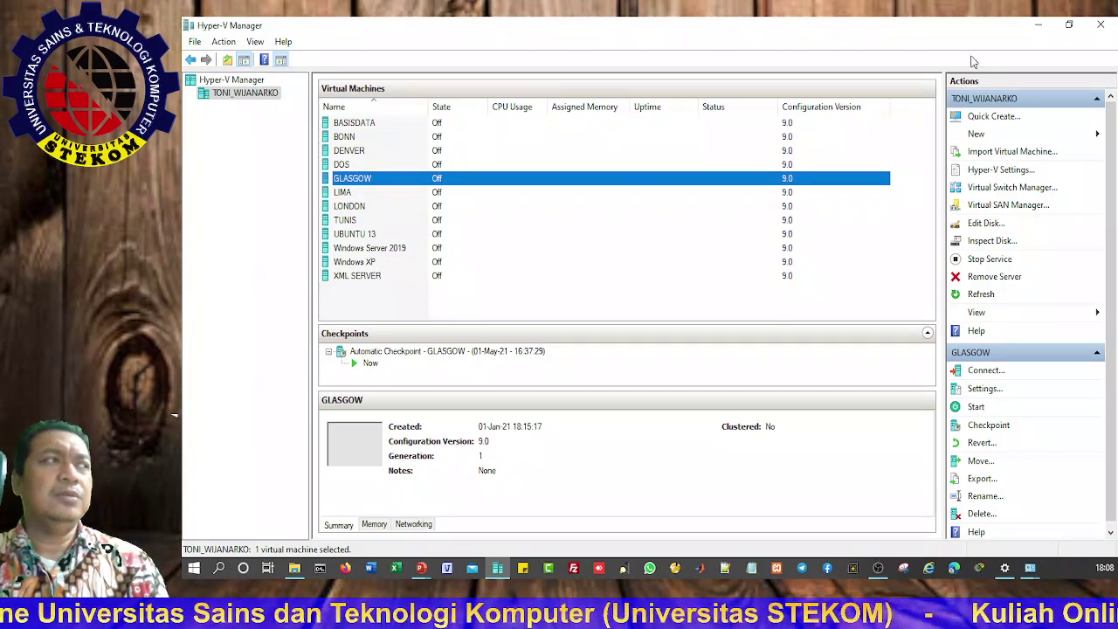
click(1037, 25)
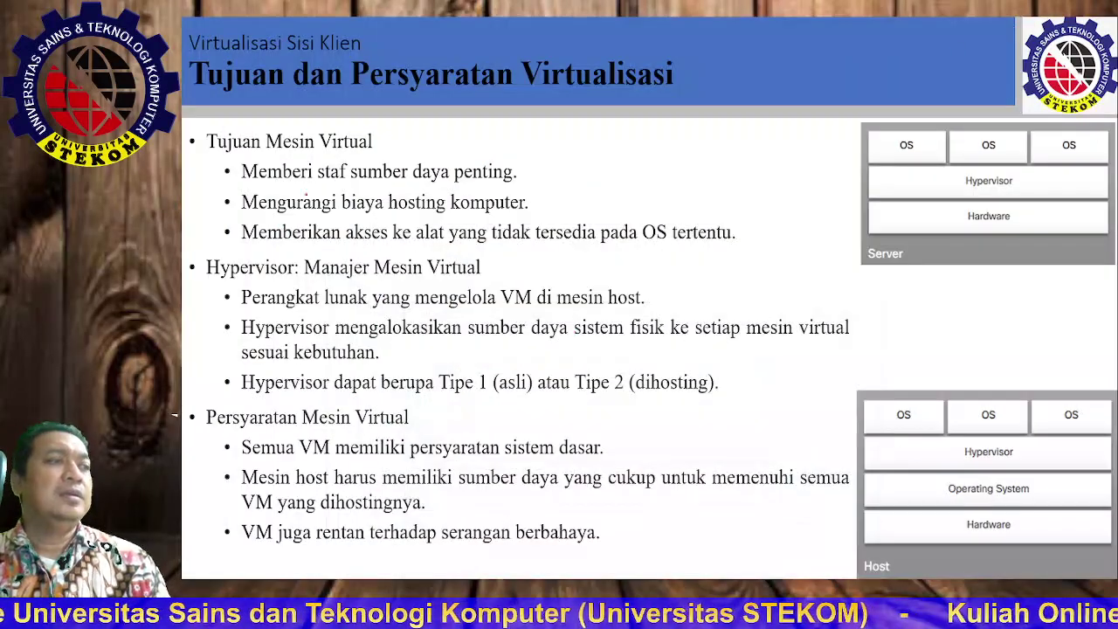